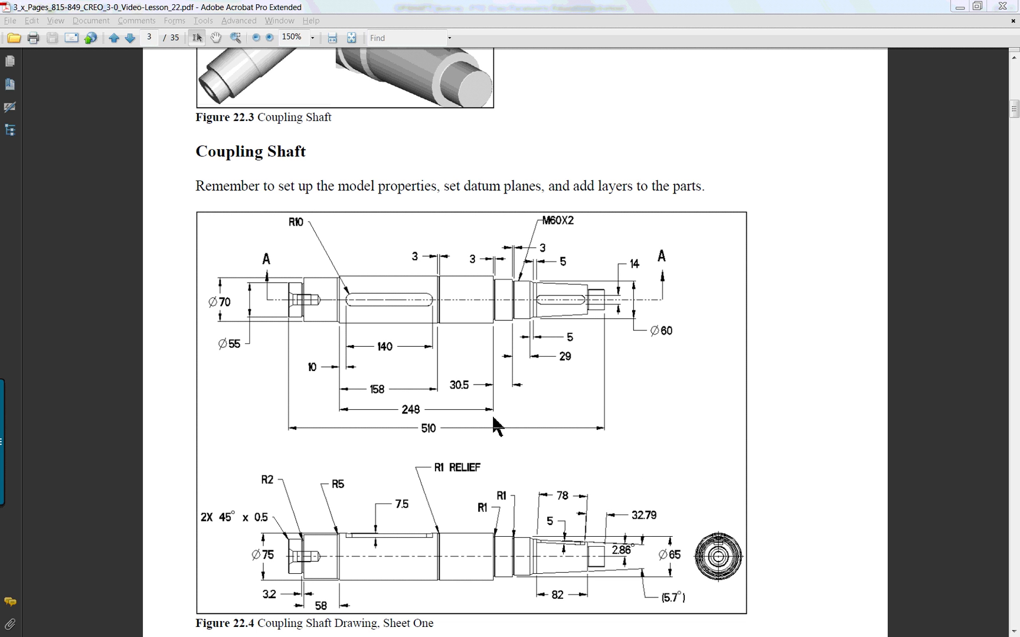
# Examine the coupling shaft drawing sheets one and two in the PDF lesson for their views and dimensions
pyautogui.click(549, 481)
pyautogui.scroll(-10, 549, 472)
pyautogui.scroll(-10, 549, 468)
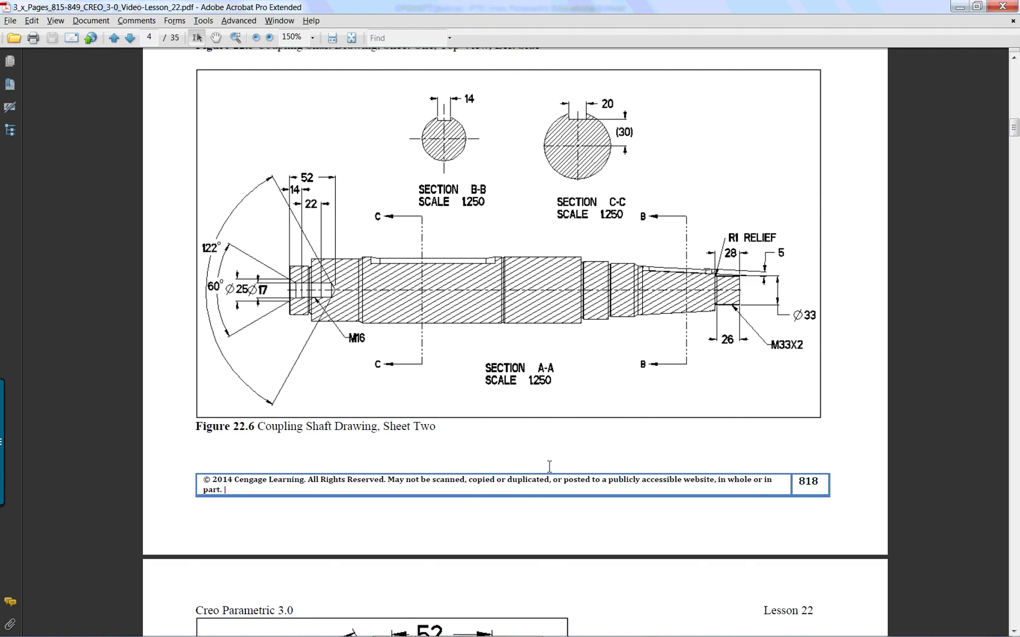
pyautogui.scroll(1, 549, 466)
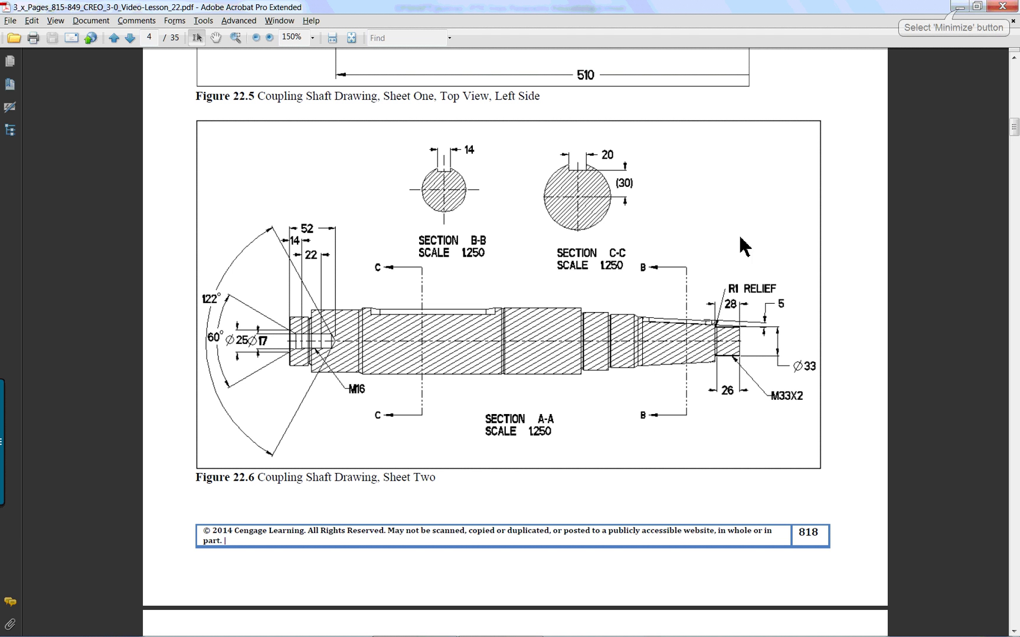
pyautogui.click(959, 6)
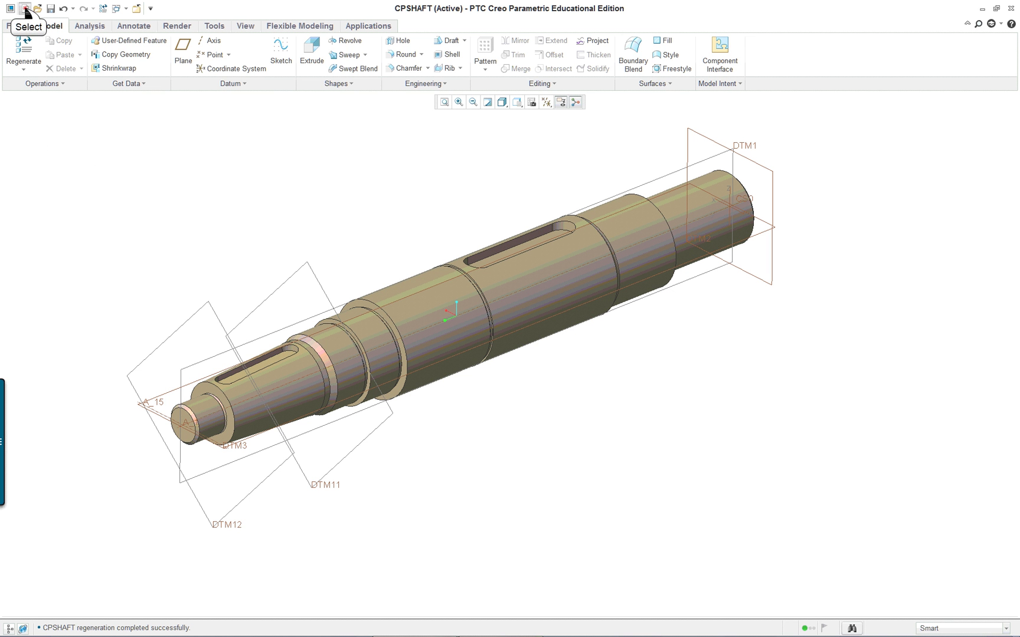
# Create a drawing of CPSHAFT.PRT from the d_drawing template and delete its three placeholder views
pyautogui.click(429, 306)
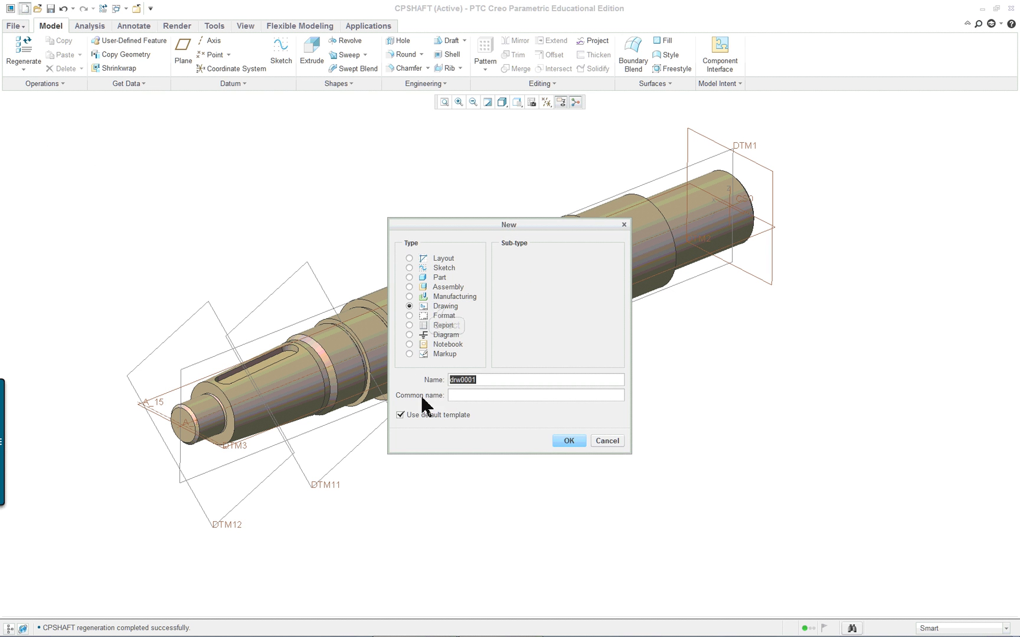
pyautogui.click(568, 441)
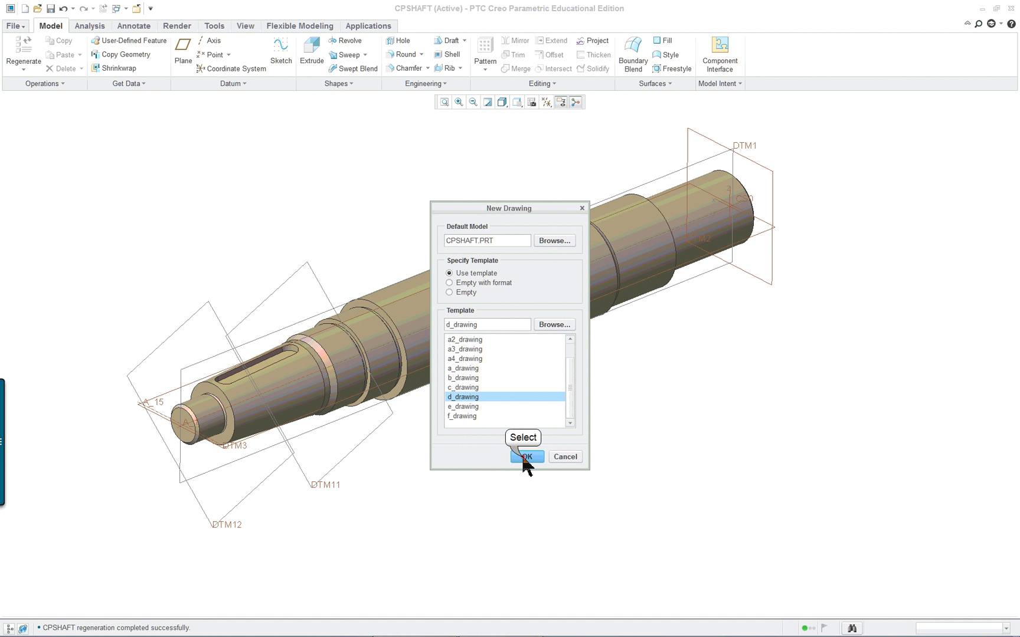
pyautogui.click(525, 458)
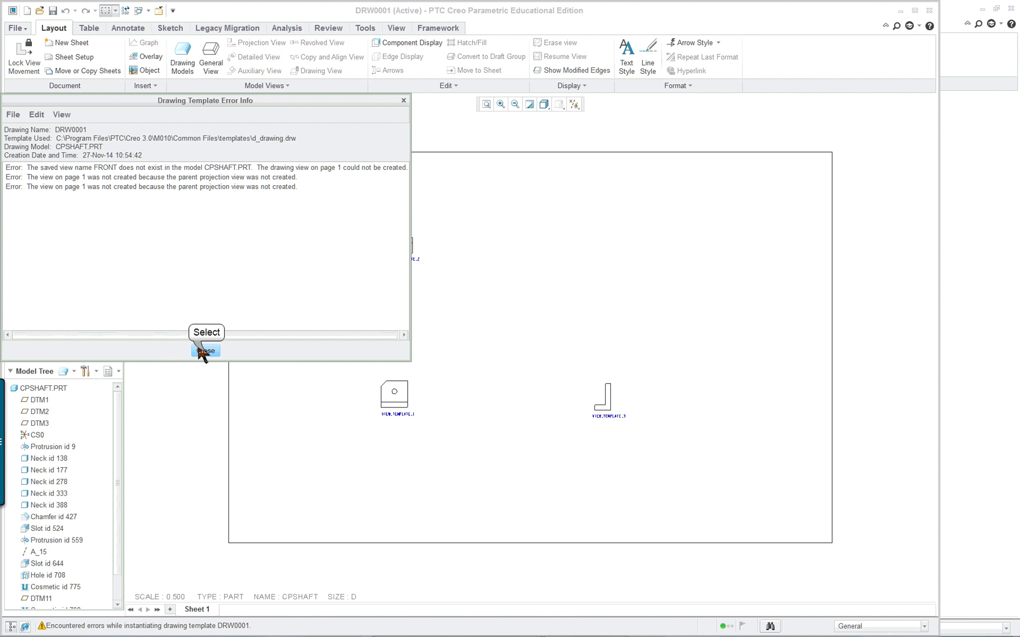
pyautogui.click(206, 351)
pyautogui.moveTo(327, 202)
pyautogui.mouseDown()
pyautogui.moveTo(356, 277)
pyautogui.moveTo(678, 478)
pyautogui.mouseUp()
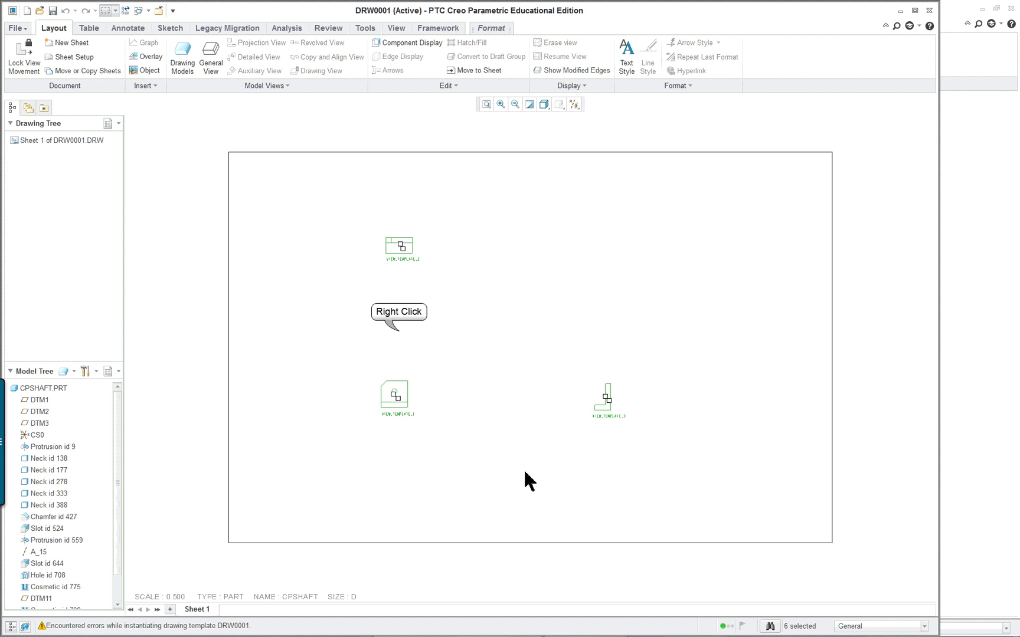
pyautogui.press('Delete')
# Insert a general view of the shaft with no combined state, placed in the left half of the sheet
pyautogui.rightClick(399, 331)
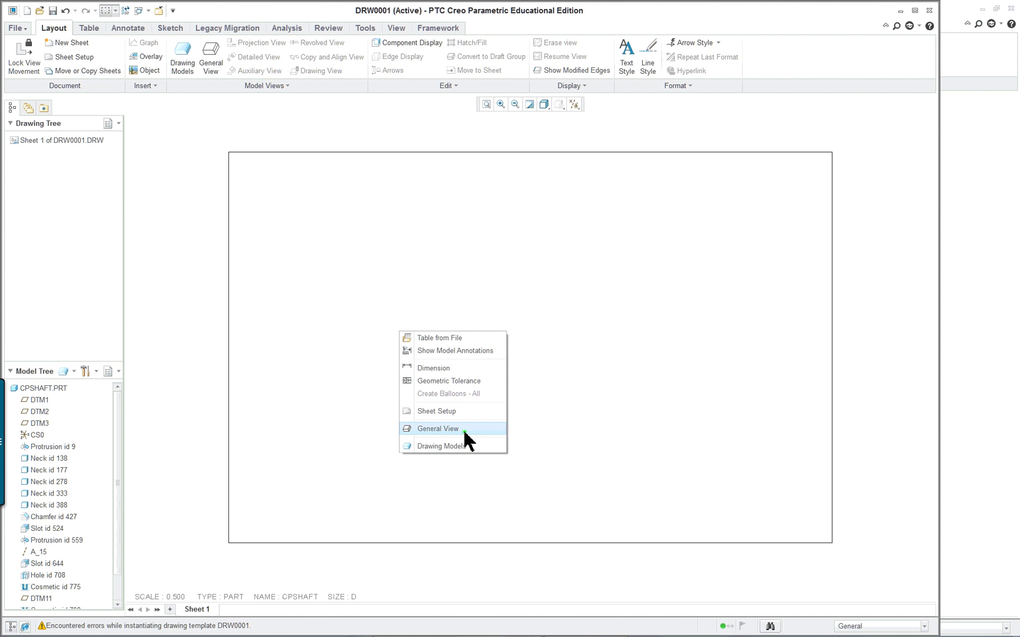
pyautogui.click(438, 428)
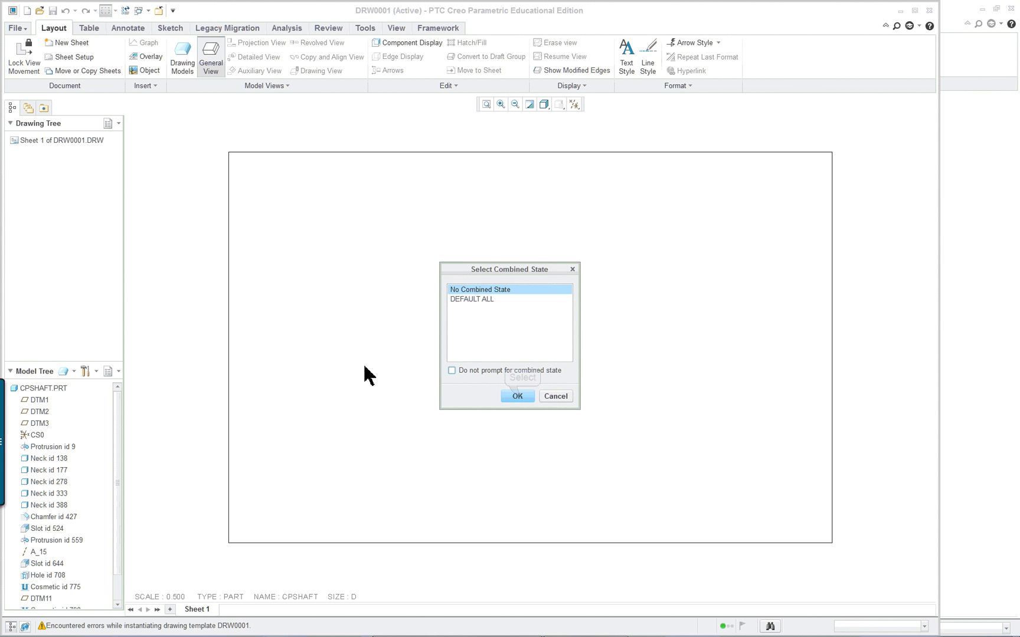
pyautogui.click(518, 396)
pyautogui.click(406, 369)
pyautogui.scroll(-2, 362, 288)
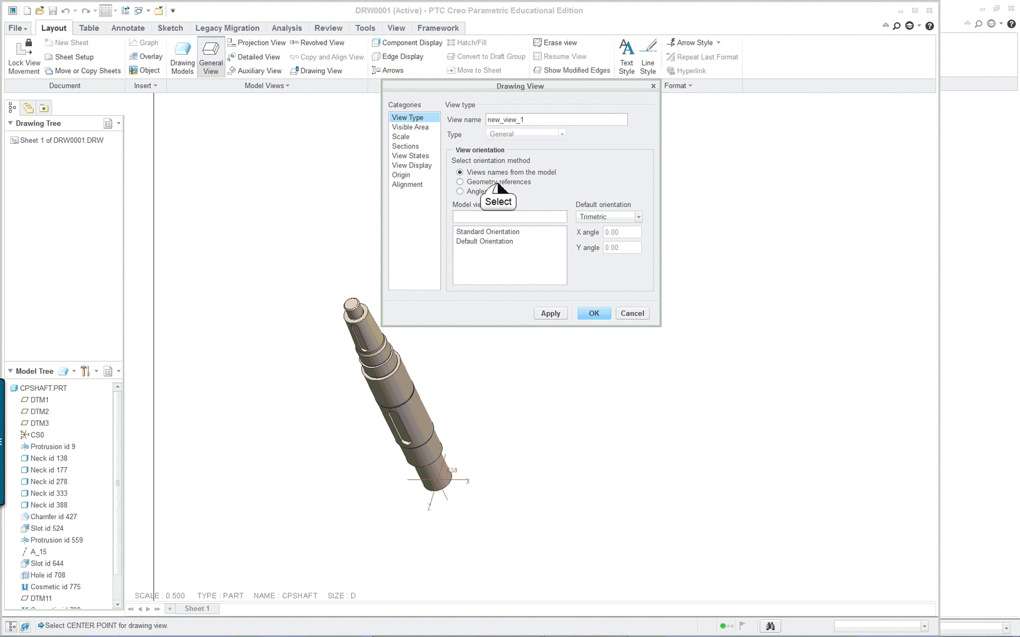
# Orient the general view by geometry references with datum plane DTM1 as front and DTM3 as top
pyautogui.click(460, 181)
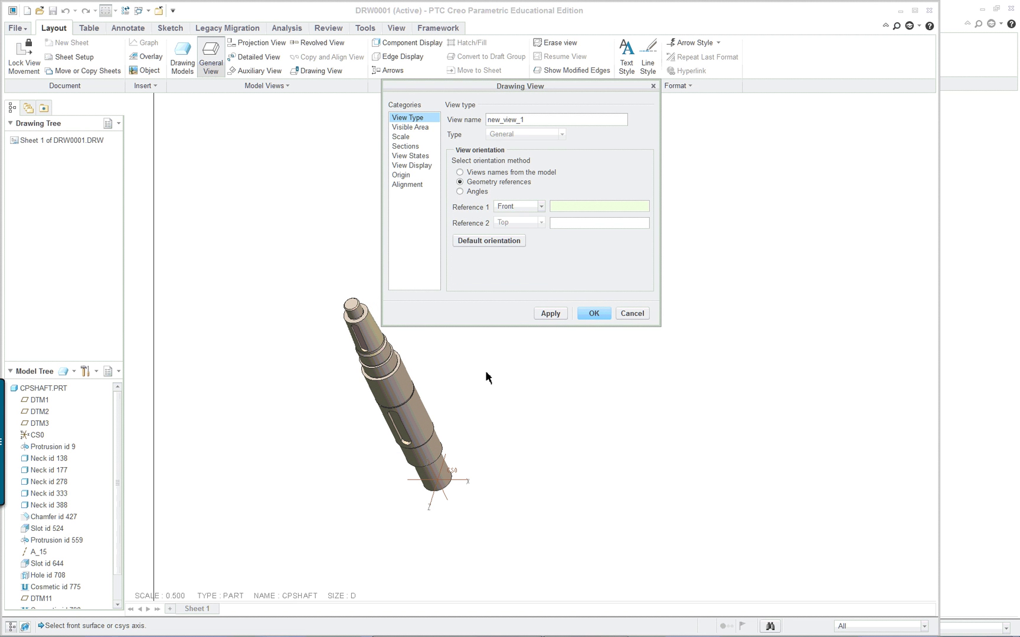
pyautogui.scroll(-1, 488, 377)
pyautogui.scroll(-1, 450, 371)
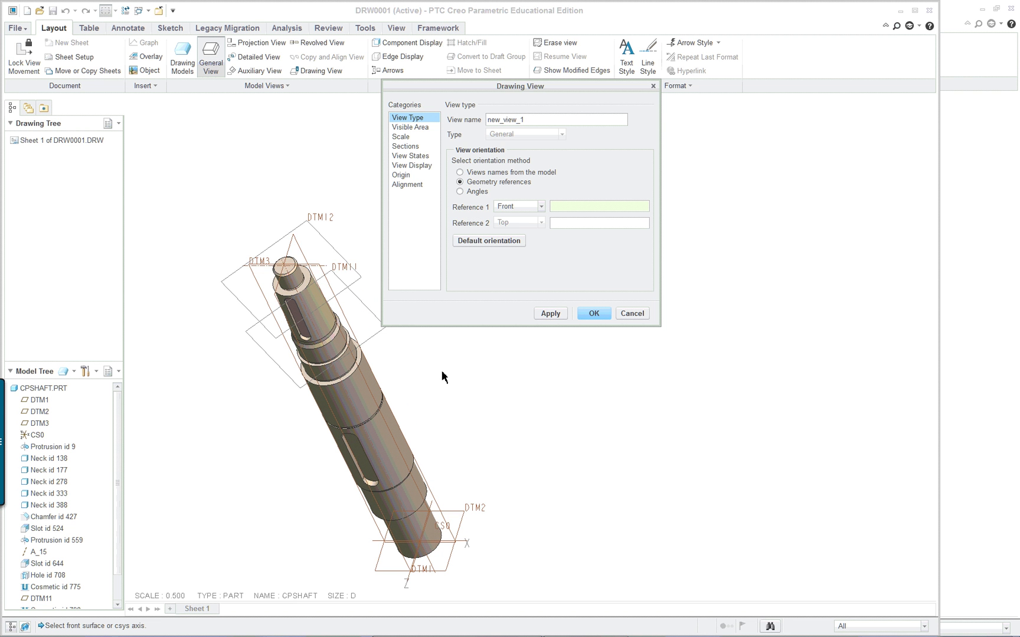
pyautogui.click(292, 247)
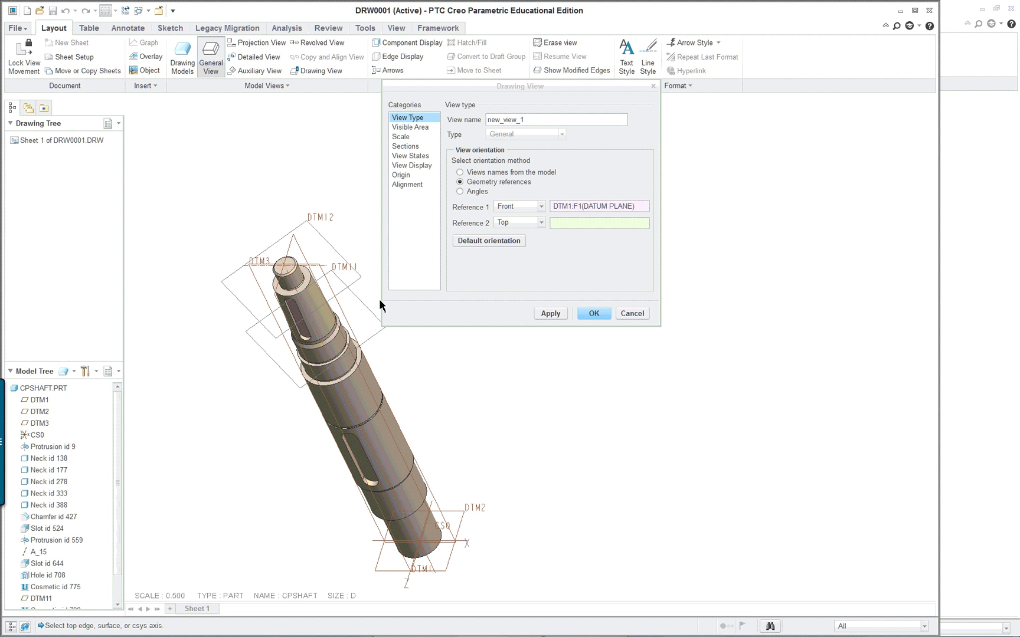
pyautogui.click(334, 291)
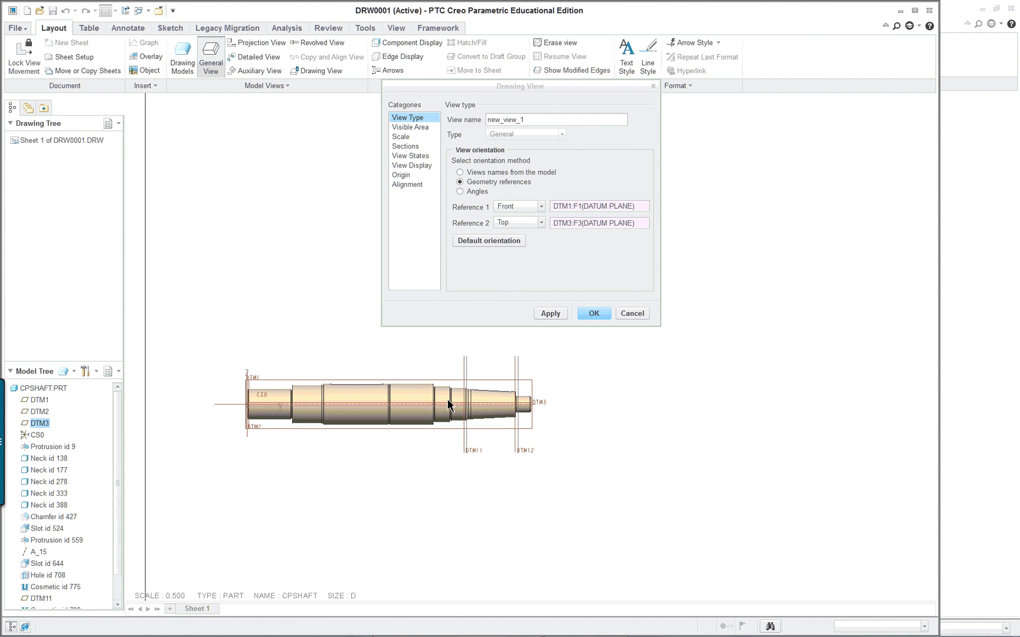
pyautogui.scroll(-1, 448, 404)
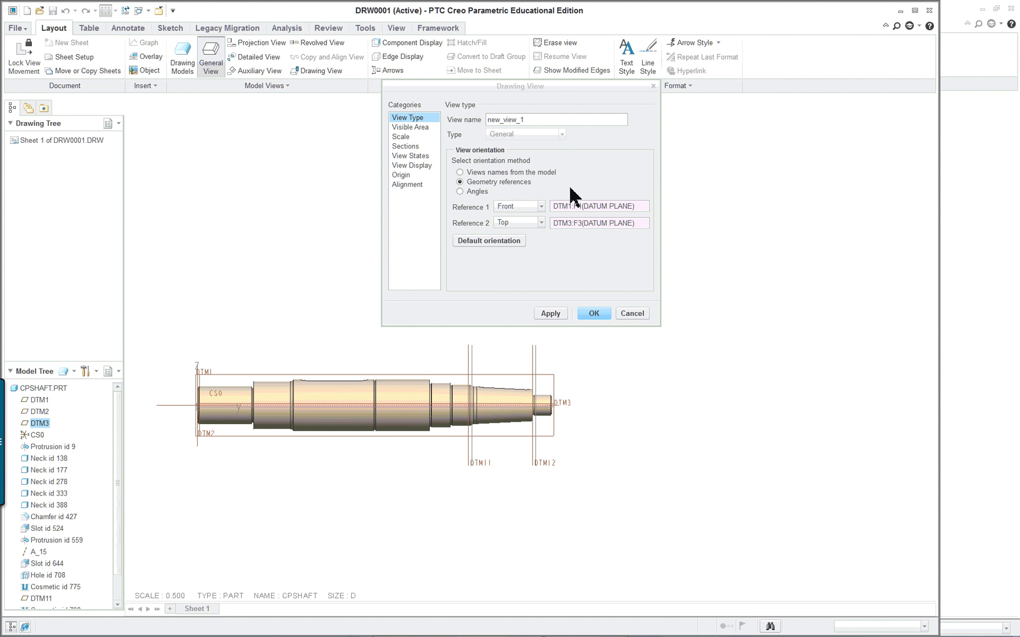
pyautogui.click(459, 172)
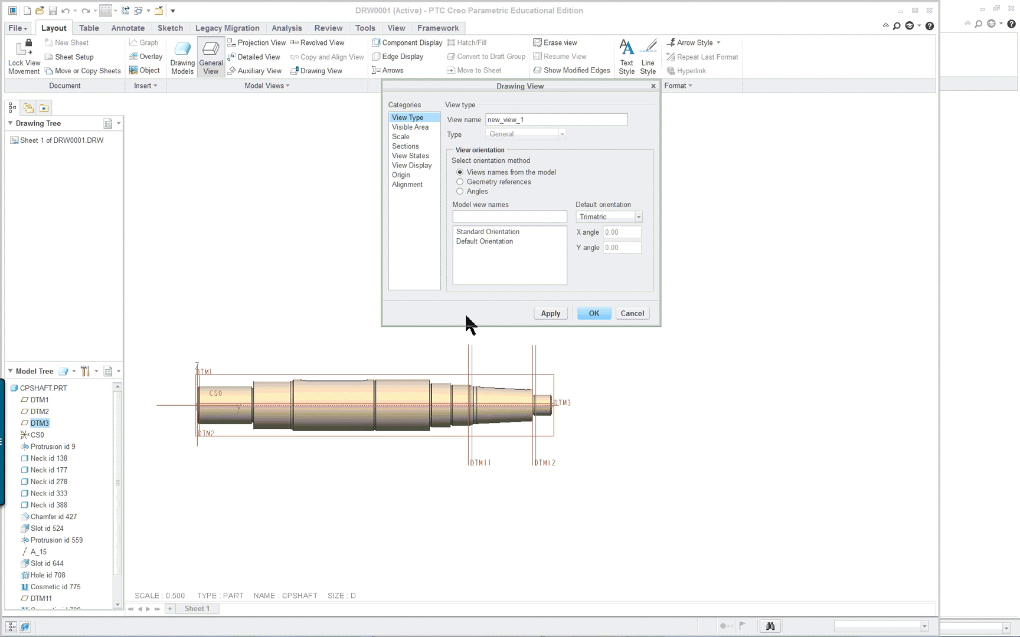
pyautogui.click(590, 314)
# Set the drawing scale to 1
pyautogui.scroll(-3, 624, 377)
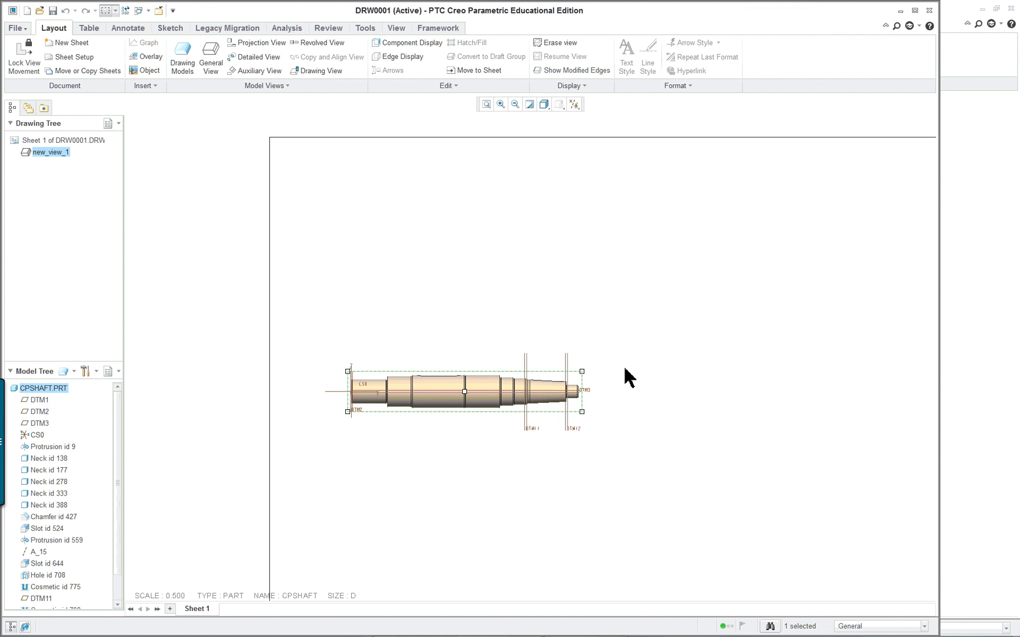
pyautogui.scroll(-3, 620, 423)
pyautogui.scroll(2, 713, 540)
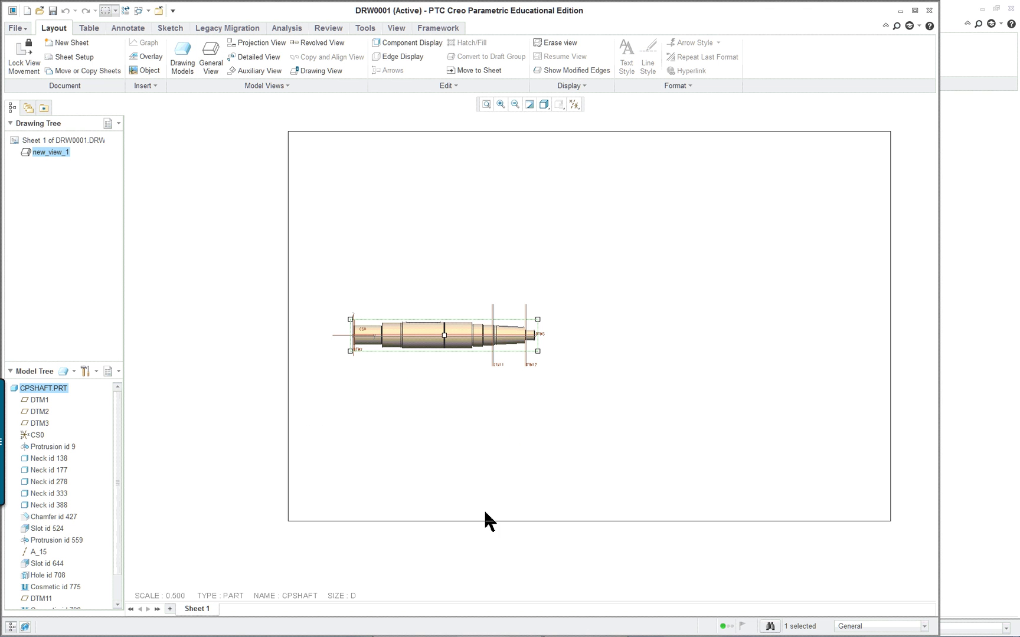
pyautogui.doubleClick(184, 600)
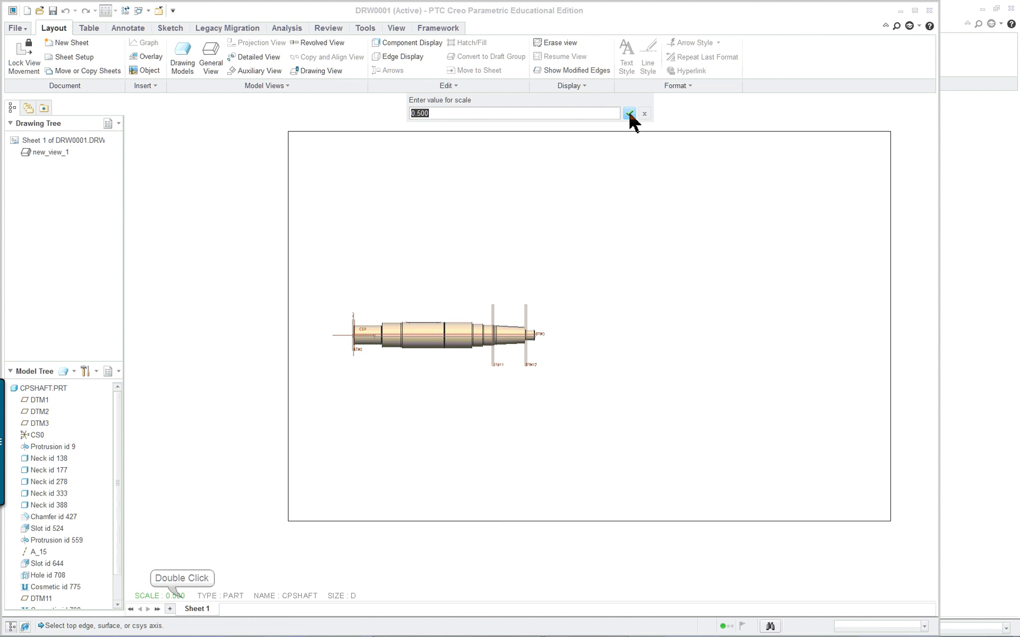
pyautogui.write('1')
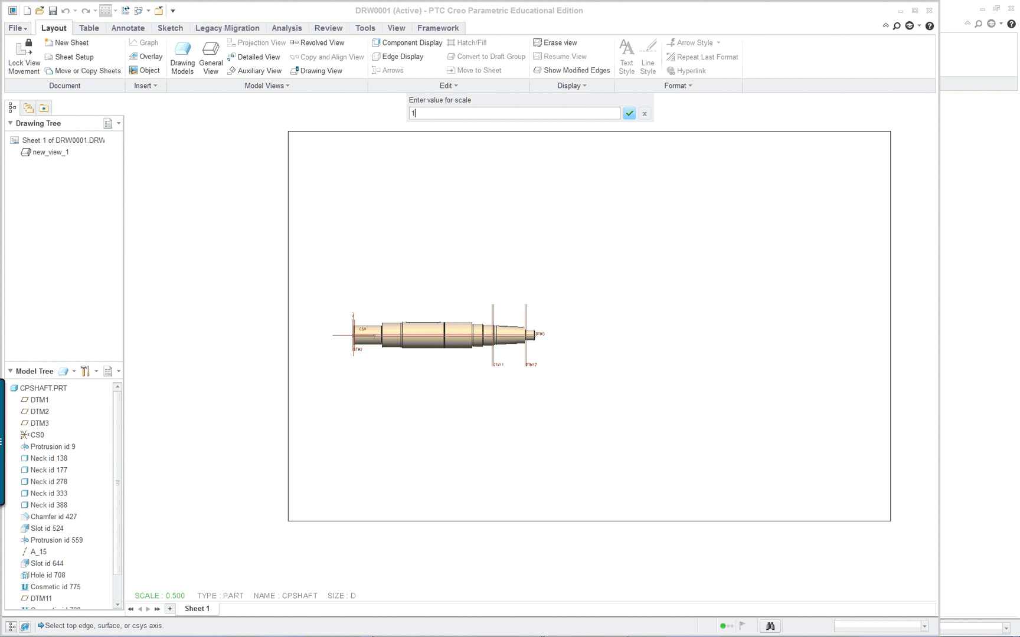
pyautogui.click(629, 113)
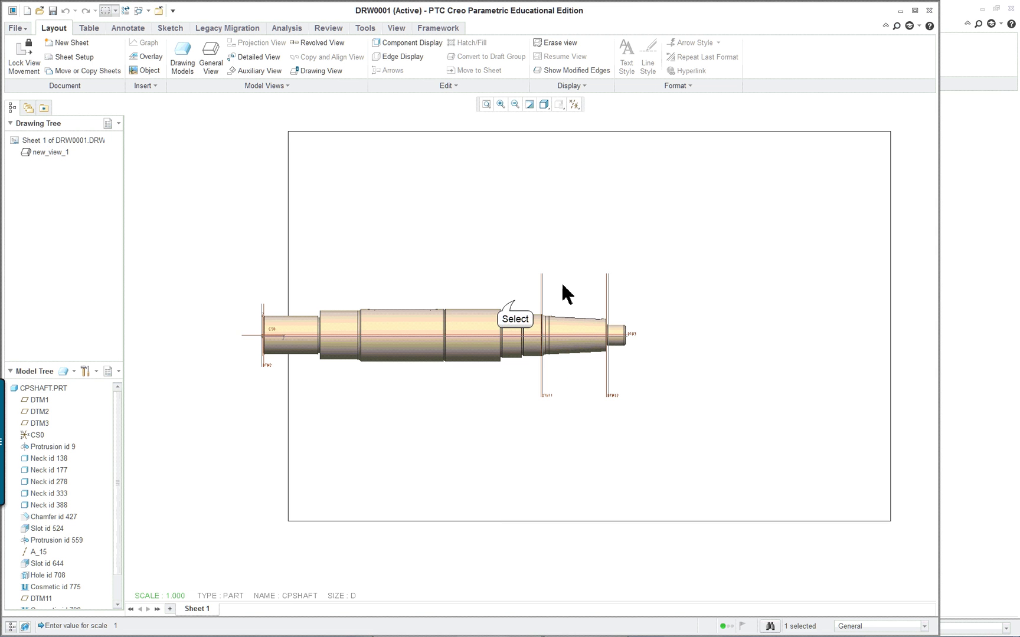
# Move the shaft view fully inside the sheet border and set the drawing scale to 0.75
pyautogui.click(515, 304)
pyautogui.moveTo(528, 312); pyautogui.dragTo(592, 299)
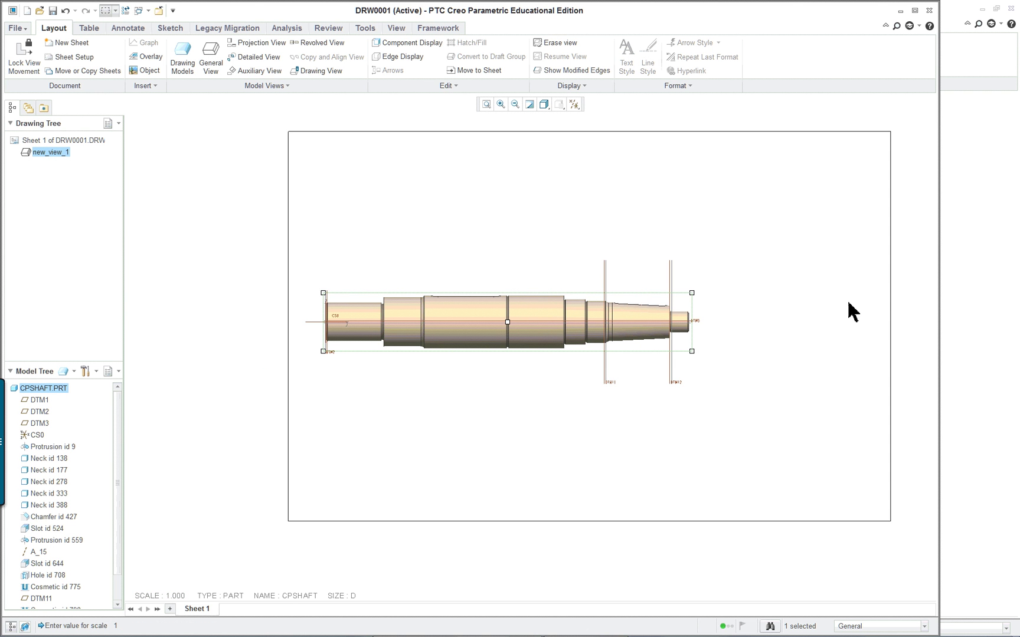
pyautogui.moveTo(821, 299); pyautogui.dragTo(740, 303, button='middle')
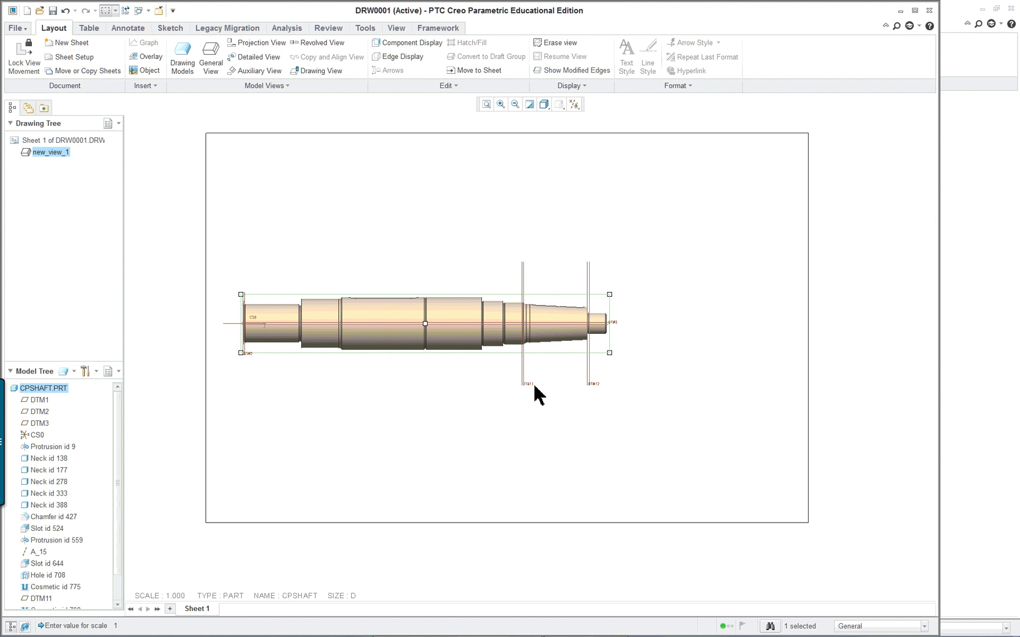
pyautogui.doubleClick(176, 596)
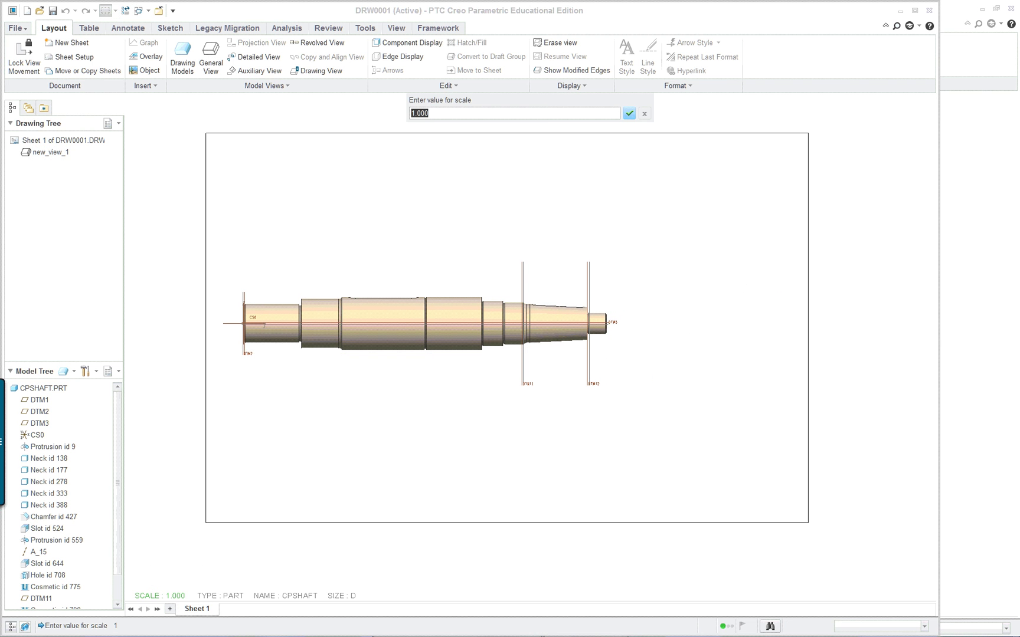
pyautogui.press('Return')
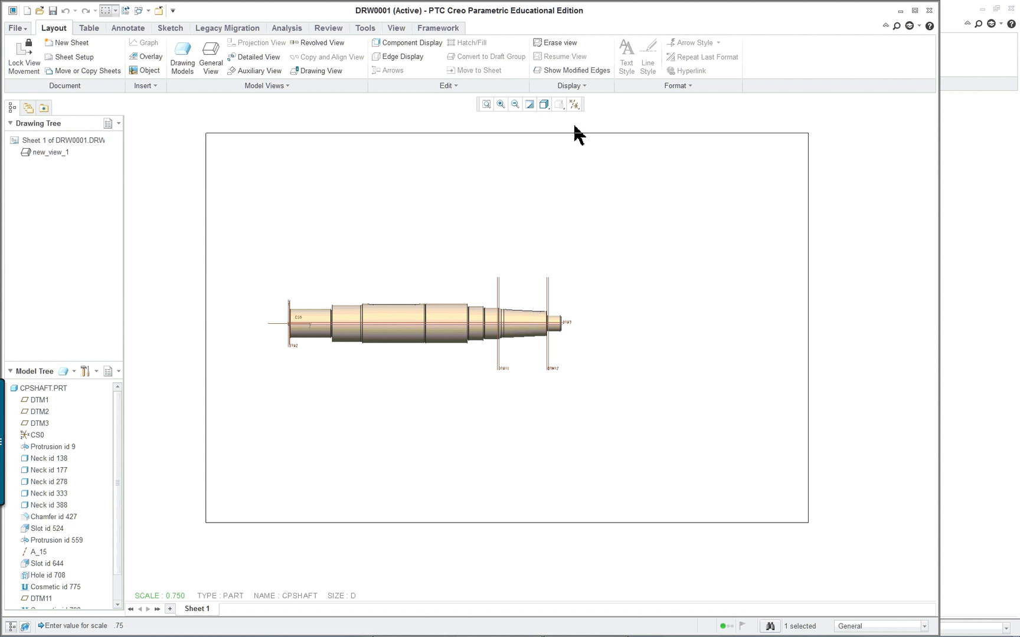
# Project an end view from the shaft's general view, placed to the right of its tapered end
pyautogui.click(500, 305)
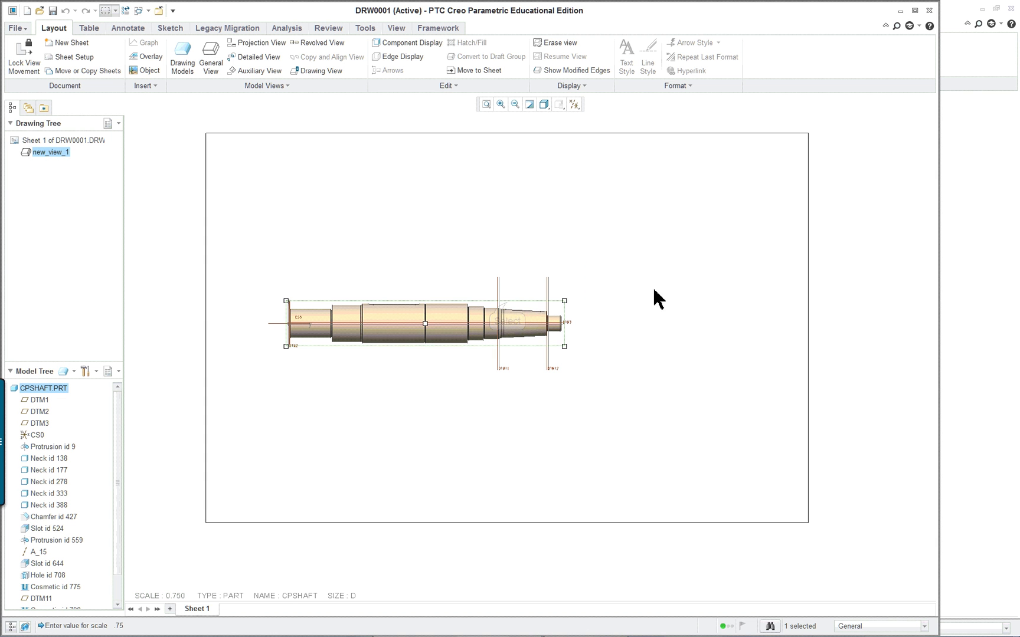
pyautogui.scroll(4, 423, 334)
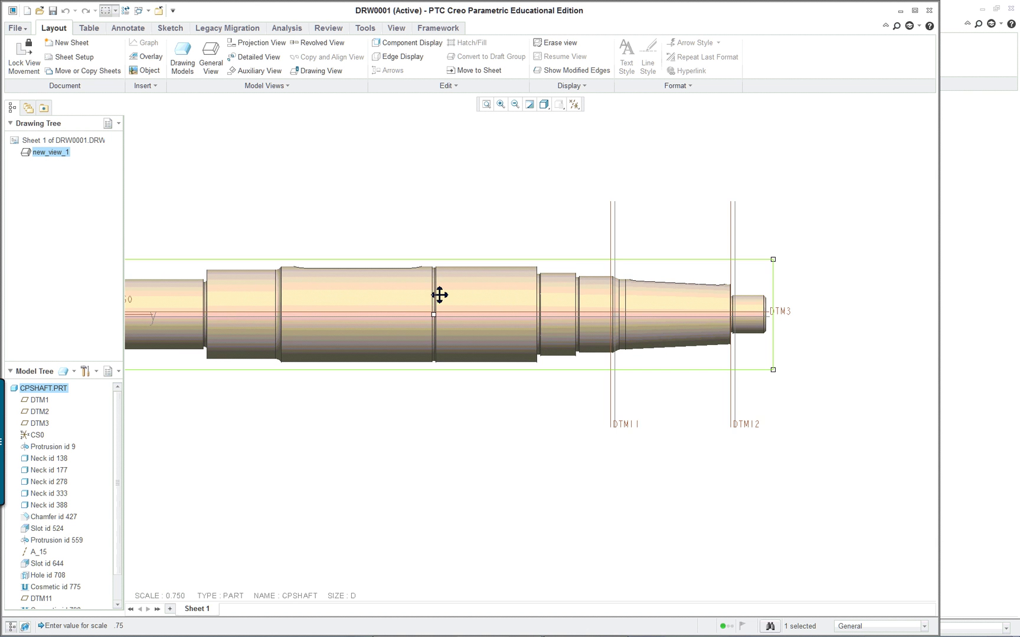
pyautogui.scroll(-4, 447, 297)
pyautogui.scroll(-1, 695, 307)
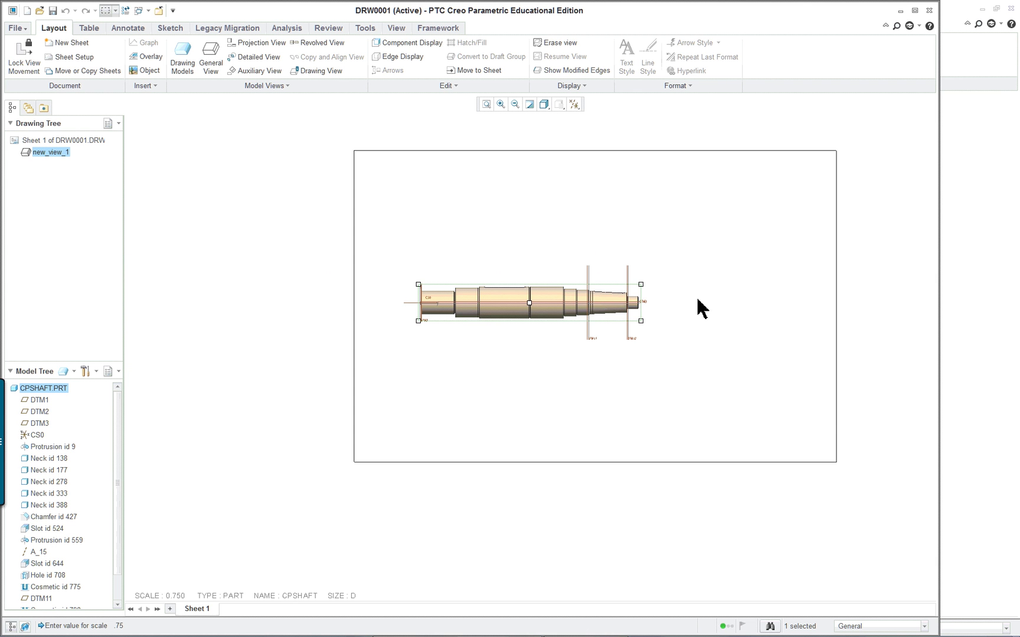
pyautogui.scroll(1, 760, 307)
pyautogui.rightClick(727, 305)
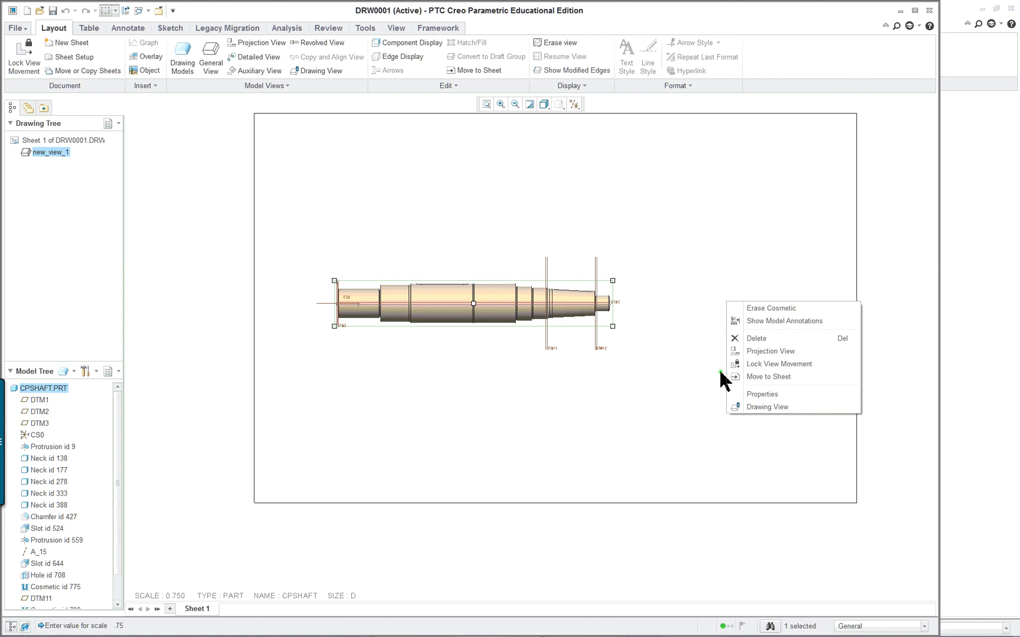
pyautogui.click(787, 352)
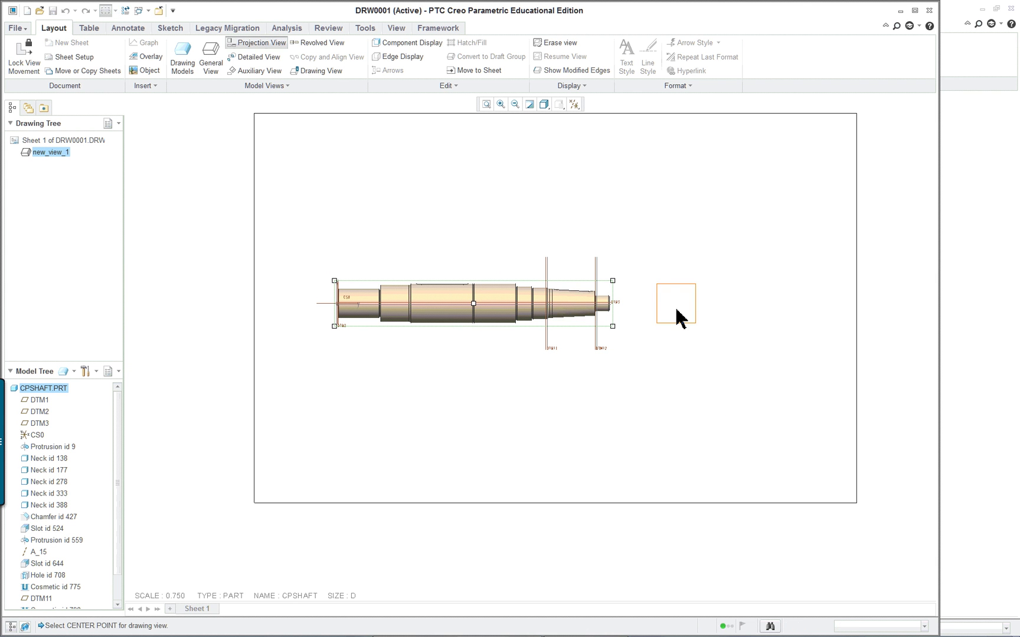
pyautogui.click(686, 308)
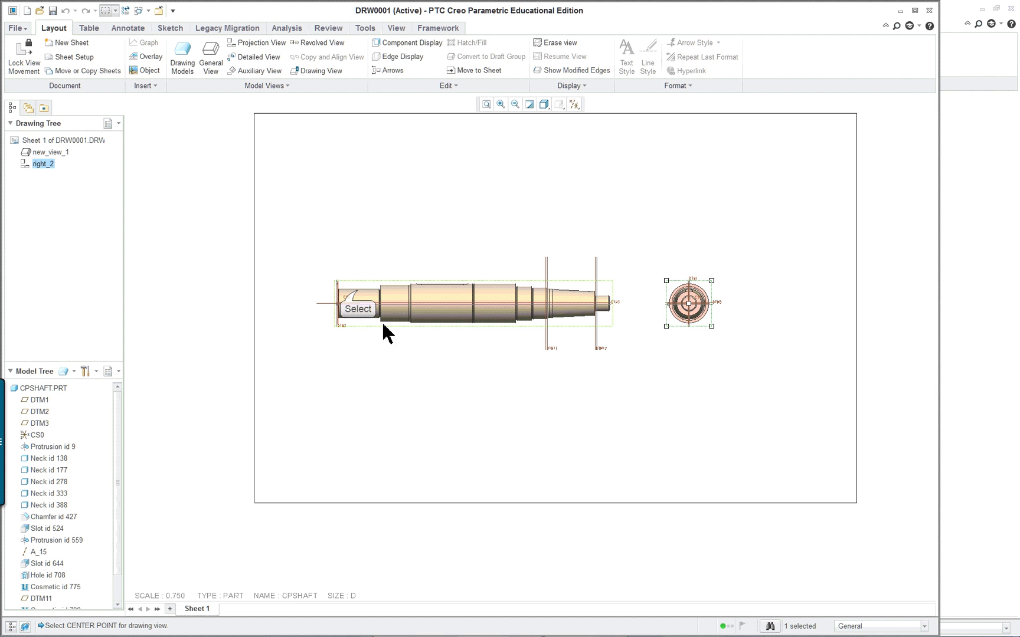
# Project a second end view from the general view, placed to the left of the shaft
pyautogui.rightClick(358, 293)
pyautogui.click(358, 294)
pyautogui.rightClick(331, 298)
pyautogui.click(393, 299)
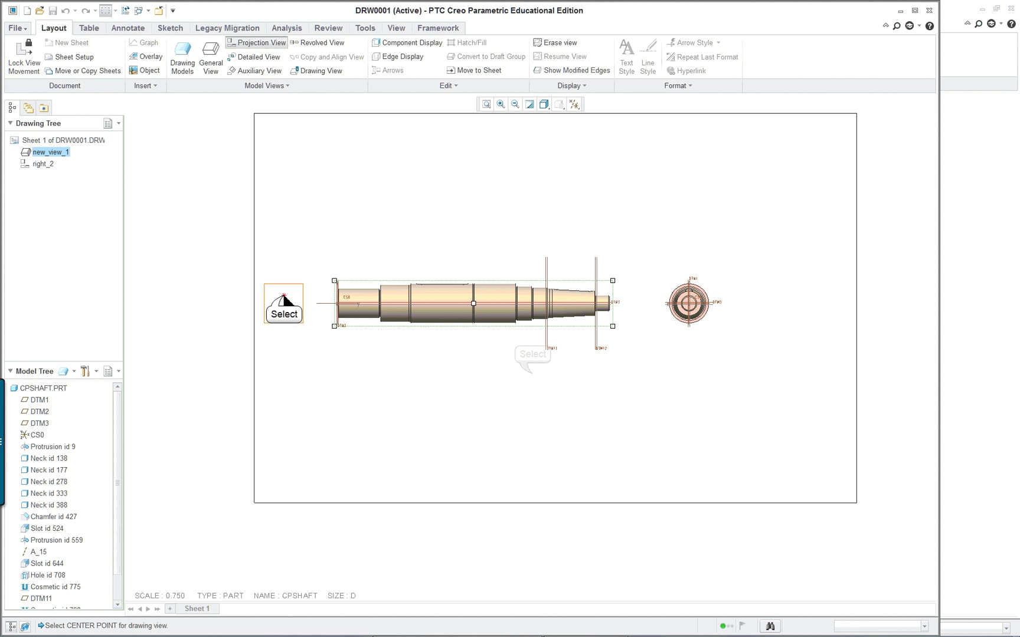
pyautogui.click(284, 303)
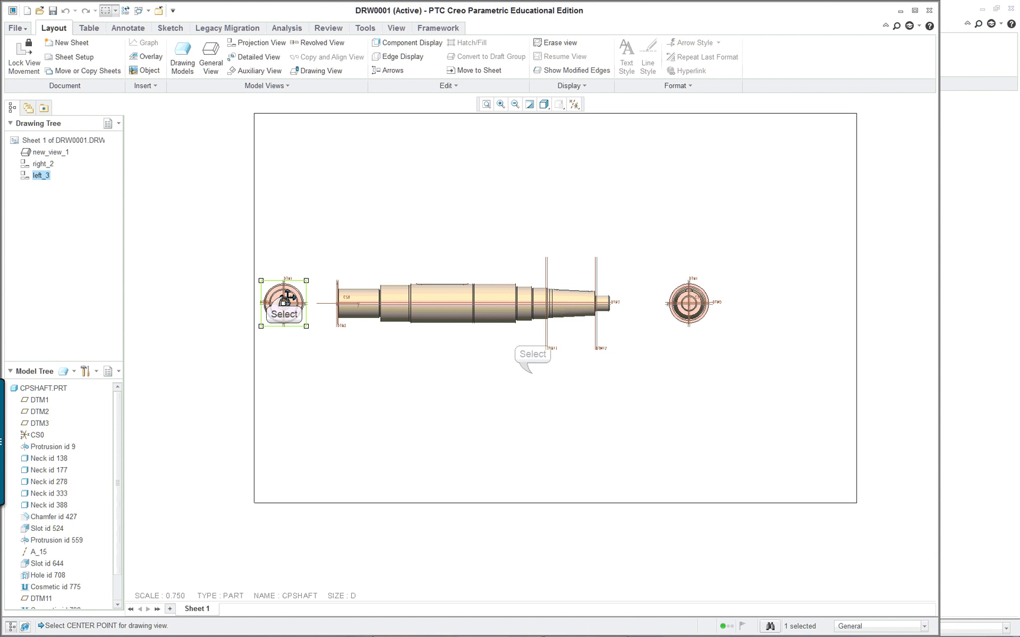
# Project a top view from the shaft's general view, placed above it with the keyways facing forward
pyautogui.click(501, 327)
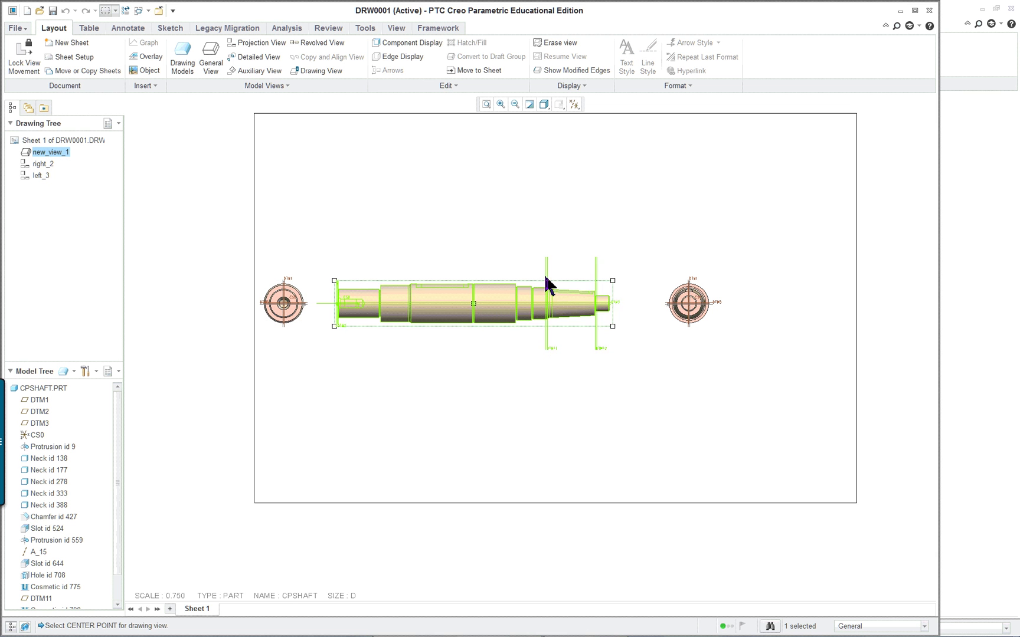
pyautogui.scroll(1, 474, 268)
pyautogui.rightClick(553, 202)
pyautogui.click(596, 253)
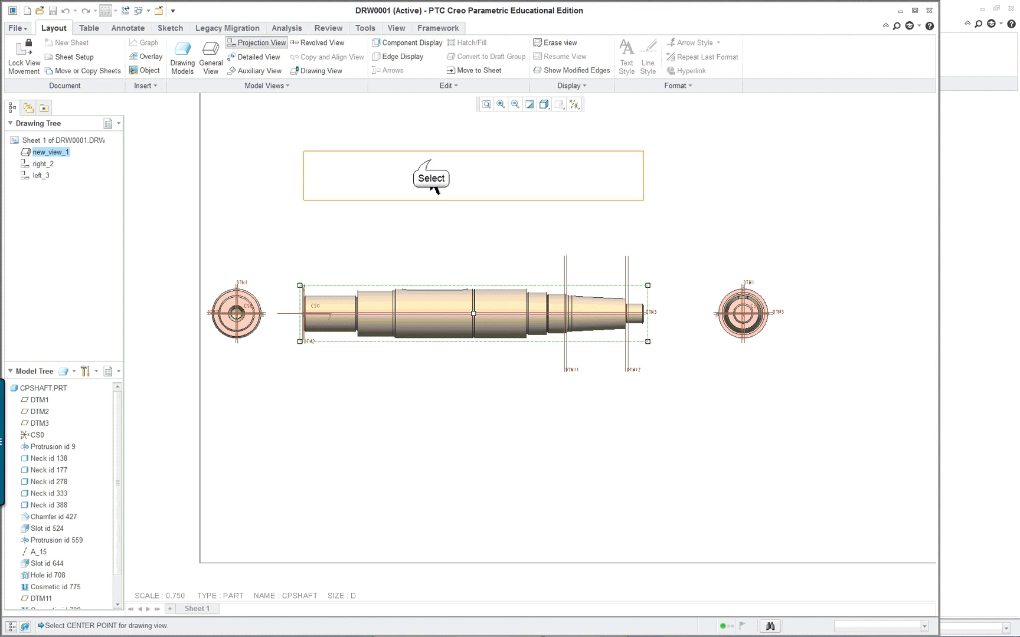
pyautogui.click(430, 163)
pyautogui.click(523, 254)
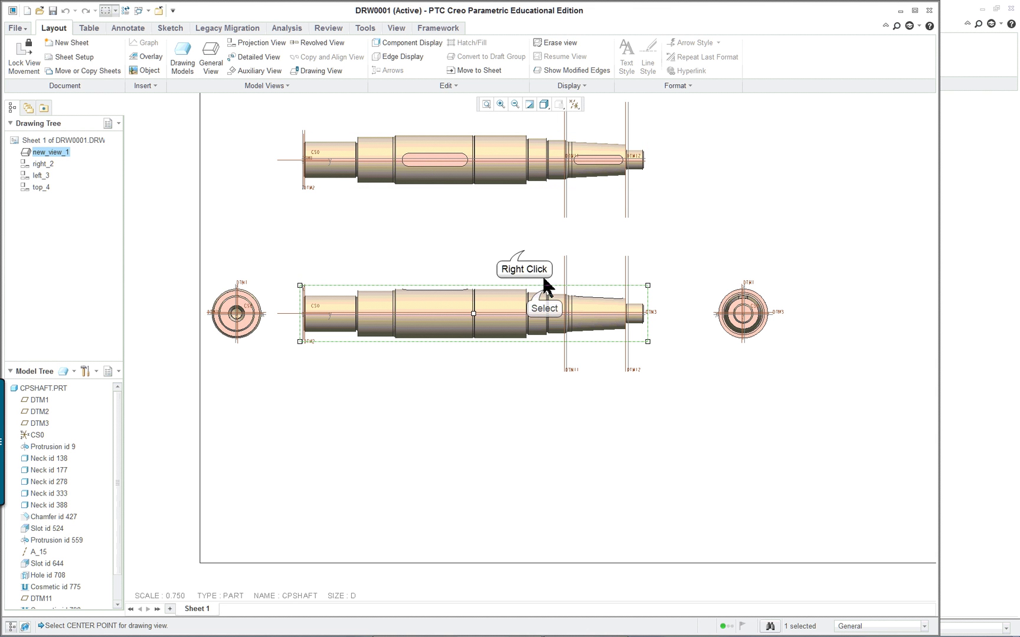
pyautogui.rightClick(523, 254)
pyautogui.click(485, 239)
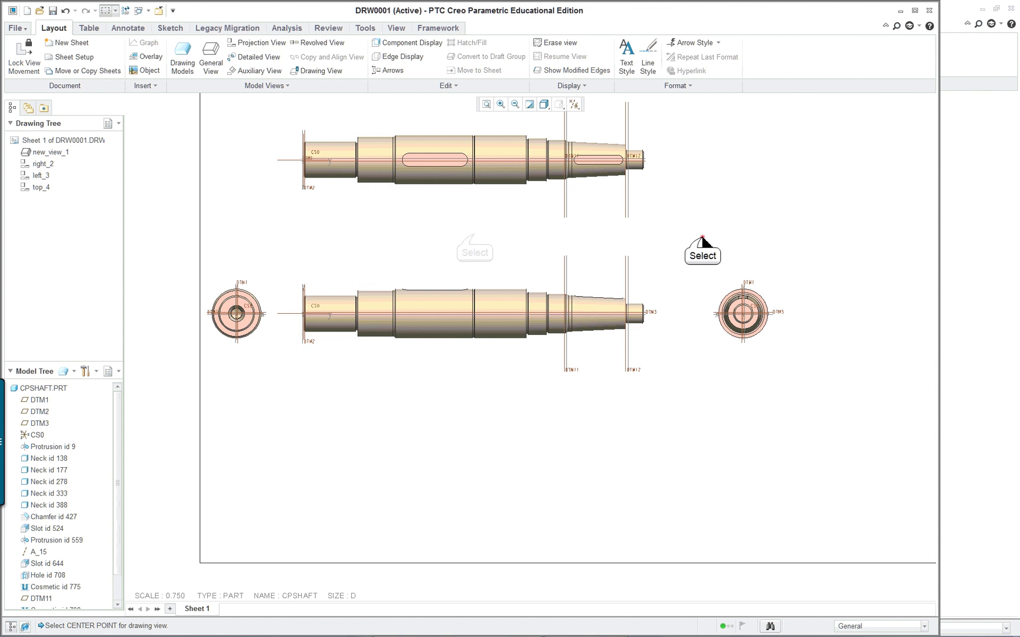
pyautogui.scroll(-3, 710, 233)
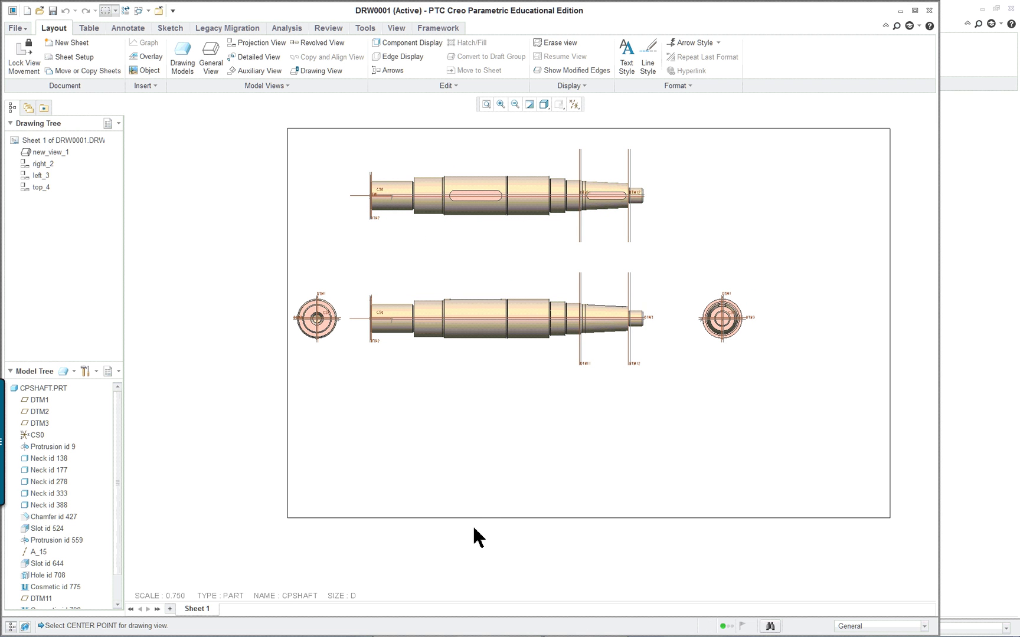
# Move the shaft's general view, with its aligned end views, down into the lower part of the sheet
pyautogui.click(507, 335)
pyautogui.click(507, 335)
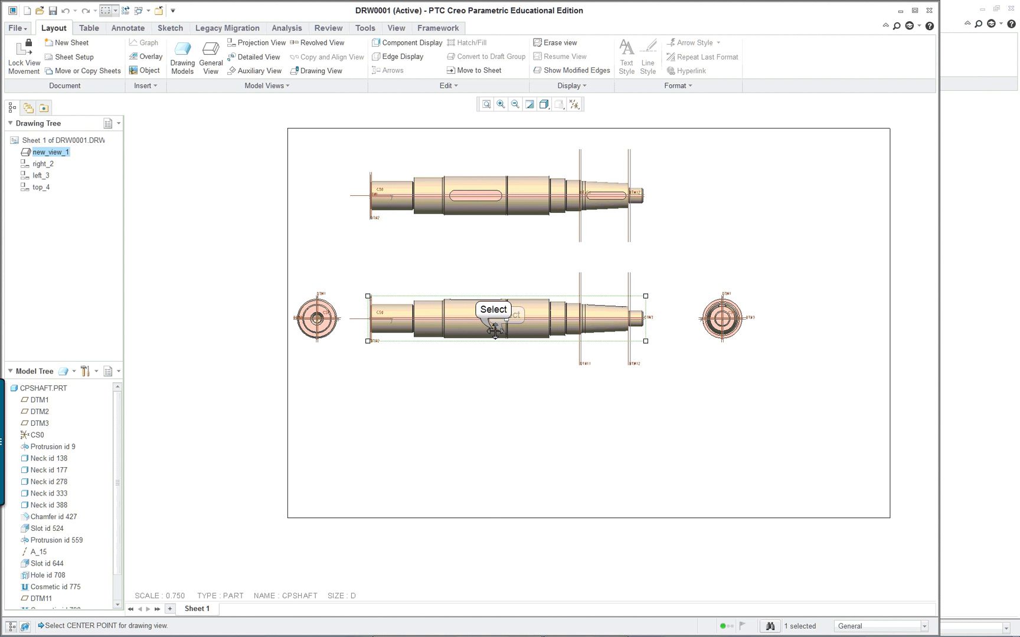
pyautogui.moveTo(506, 336)
pyautogui.mouseDown()
pyautogui.moveTo(496, 453)
pyautogui.moveTo(511, 440)
pyautogui.mouseUp()
# Move the projected top view down to sit closer above the general view, leaving room above it
pyautogui.doubleClick(515, 198)
pyautogui.click(597, 316)
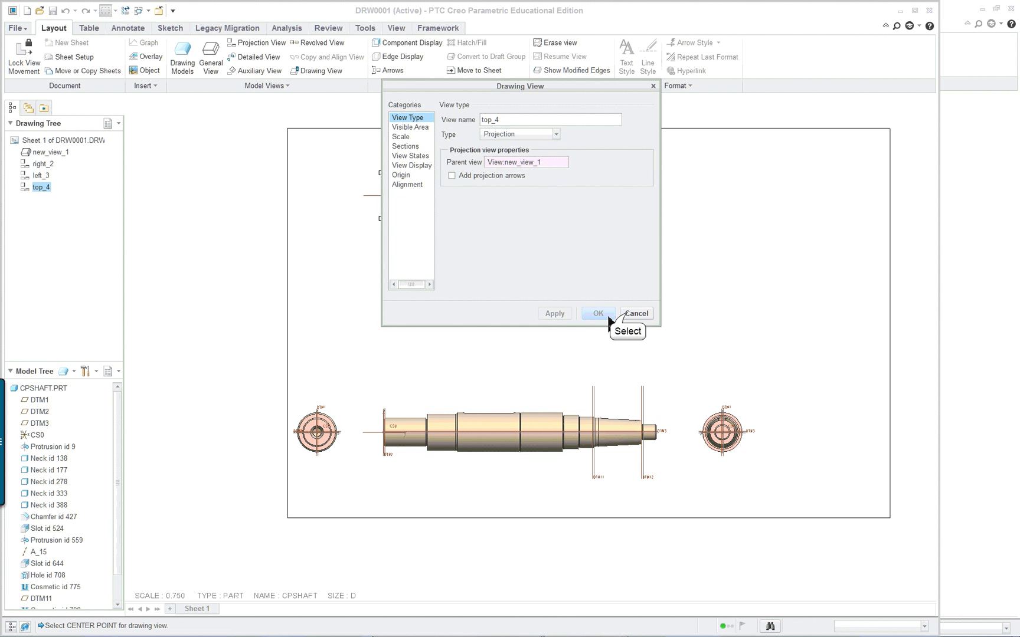
pyautogui.click(629, 306)
pyautogui.click(526, 199)
pyautogui.moveTo(526, 211); pyautogui.dragTo(527, 330)
# Project another shaft view from the top view, placed above it near the sheet's upper border
pyautogui.rightClick(512, 325)
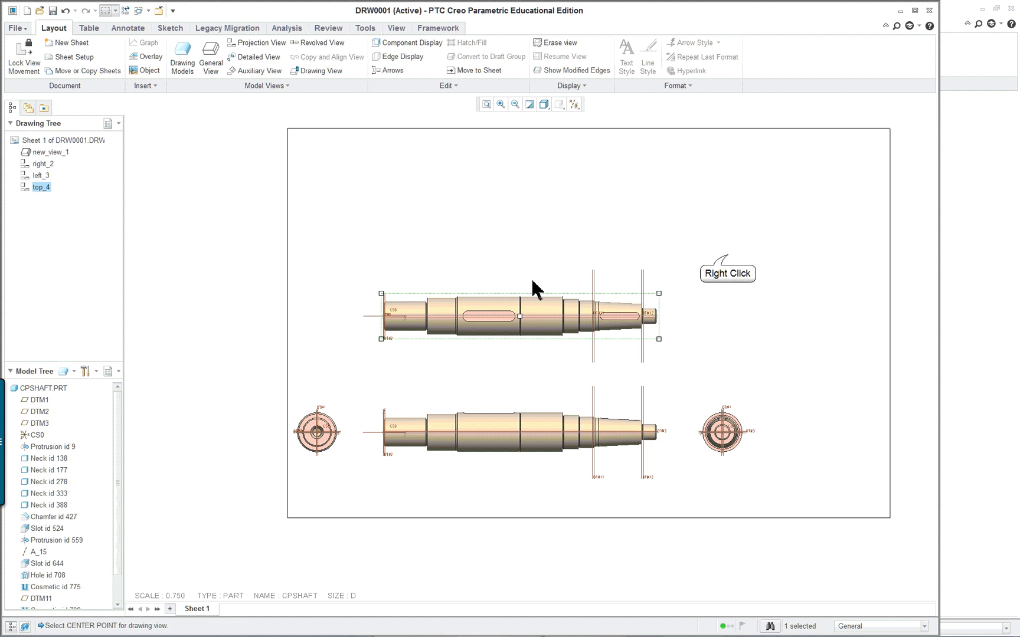
pyautogui.rightClick(728, 258)
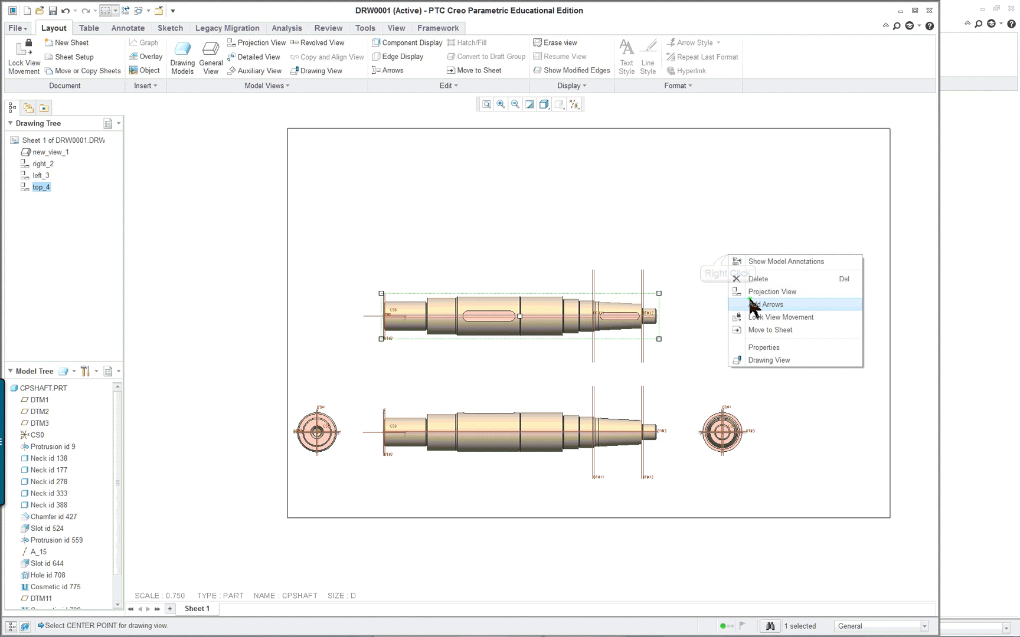
pyautogui.click(779, 292)
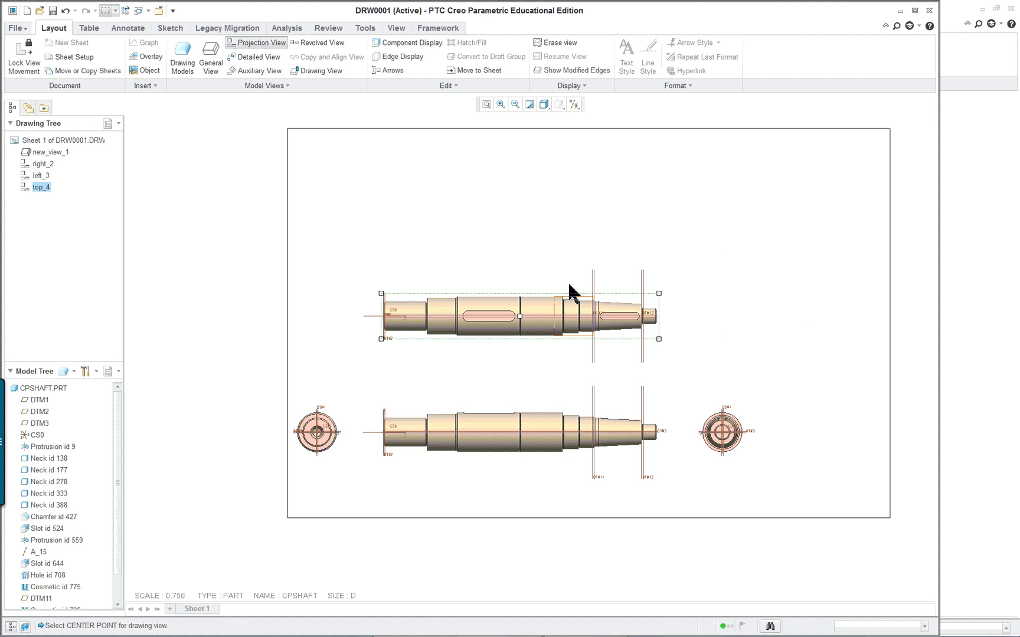
pyautogui.click(511, 207)
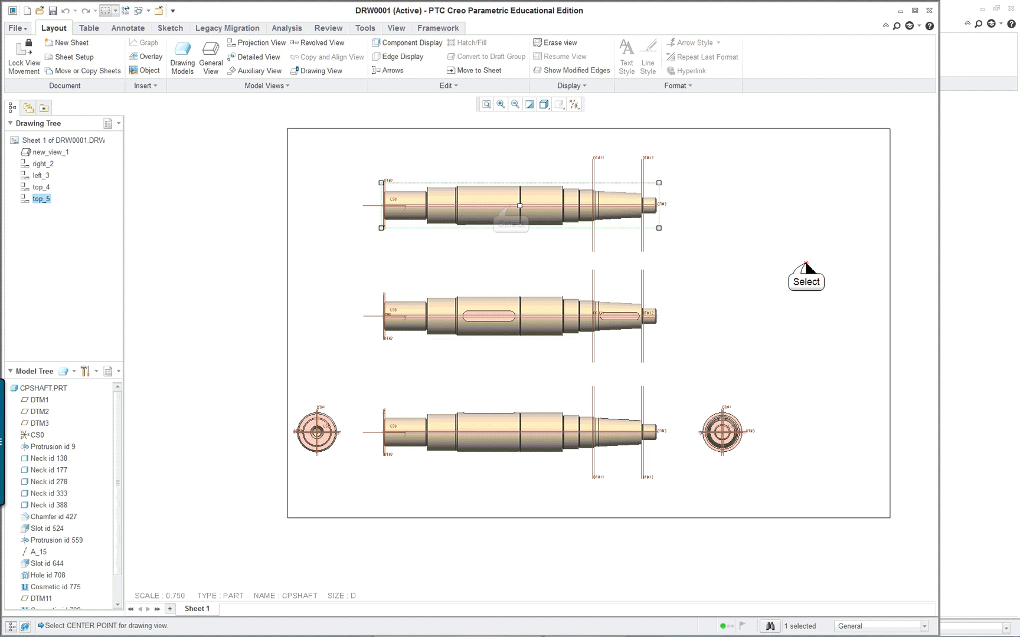
pyautogui.click(807, 270)
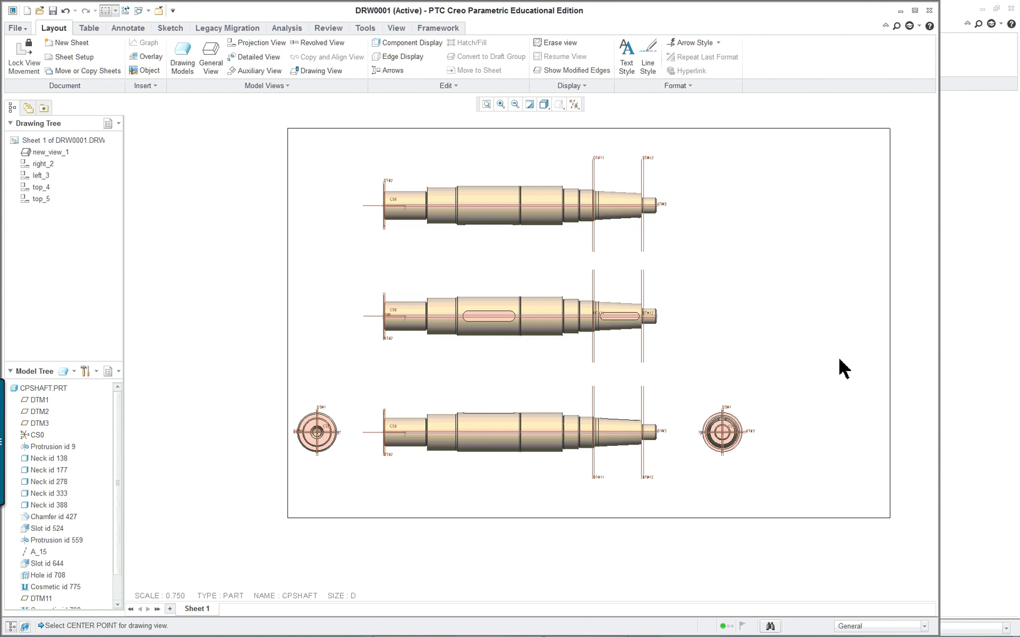
# Maximize the drawing window
pyautogui.doubleClick(889, 354)
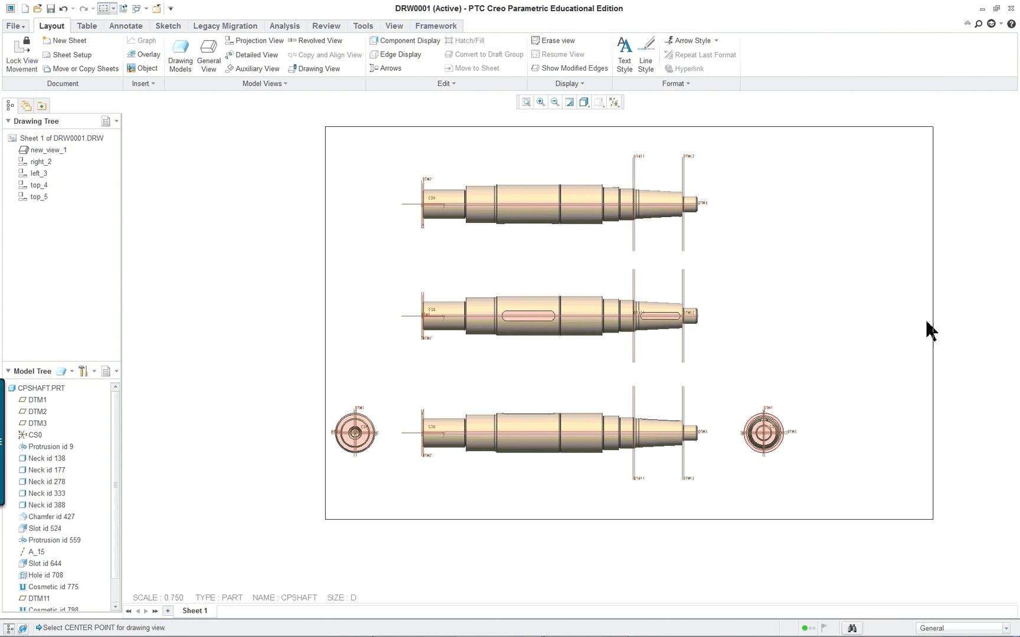
pyautogui.scroll(1, 943, 332)
pyautogui.scroll(-1, 943, 331)
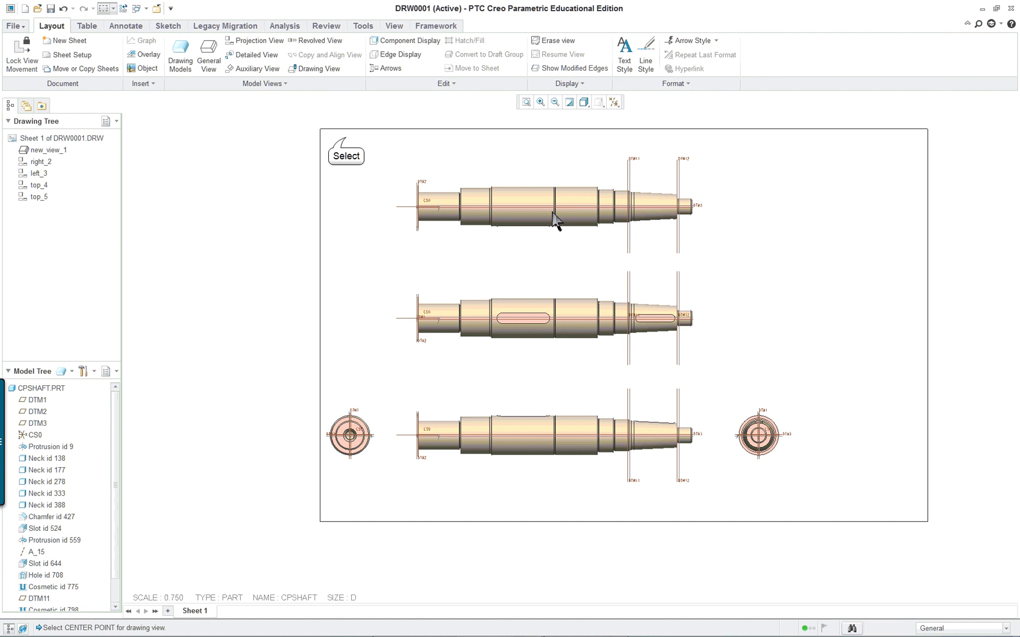
# Set the display style of all the shaft views to No Hidden and refit and repaint the sheet
pyautogui.moveTo(346, 137); pyautogui.dragTo(735, 538)
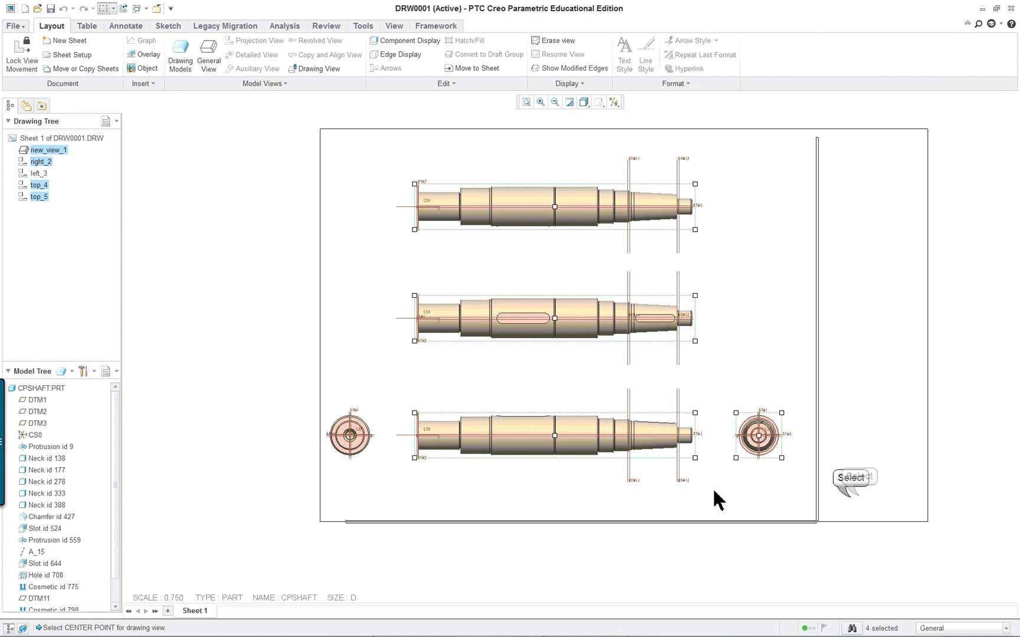
pyautogui.click(856, 496)
pyautogui.moveTo(859, 496); pyautogui.dragTo(270, 154)
pyautogui.click(584, 103)
pyautogui.click(611, 156)
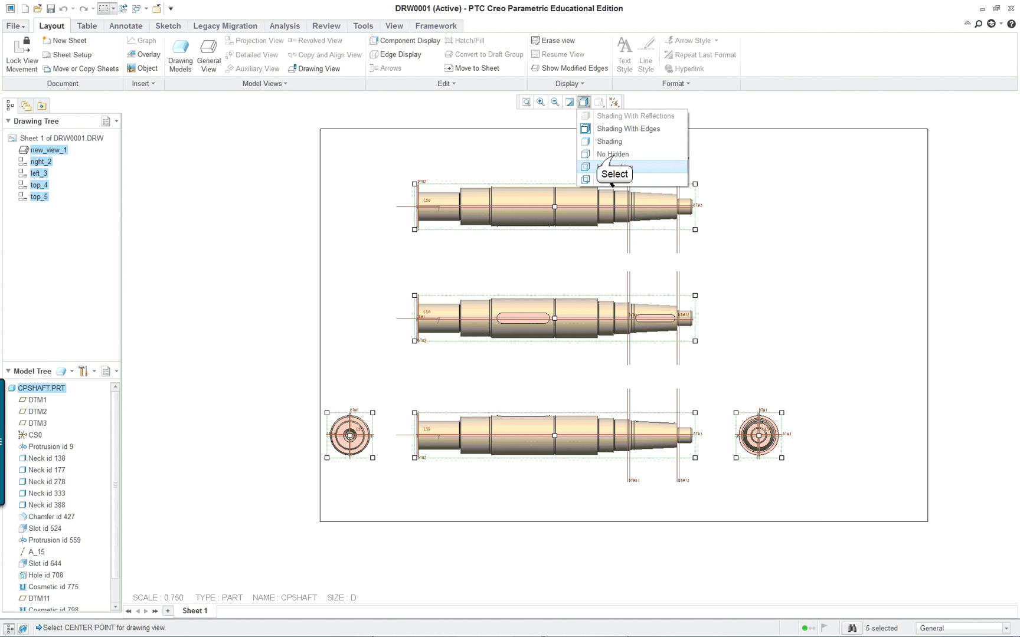
pyautogui.click(767, 239)
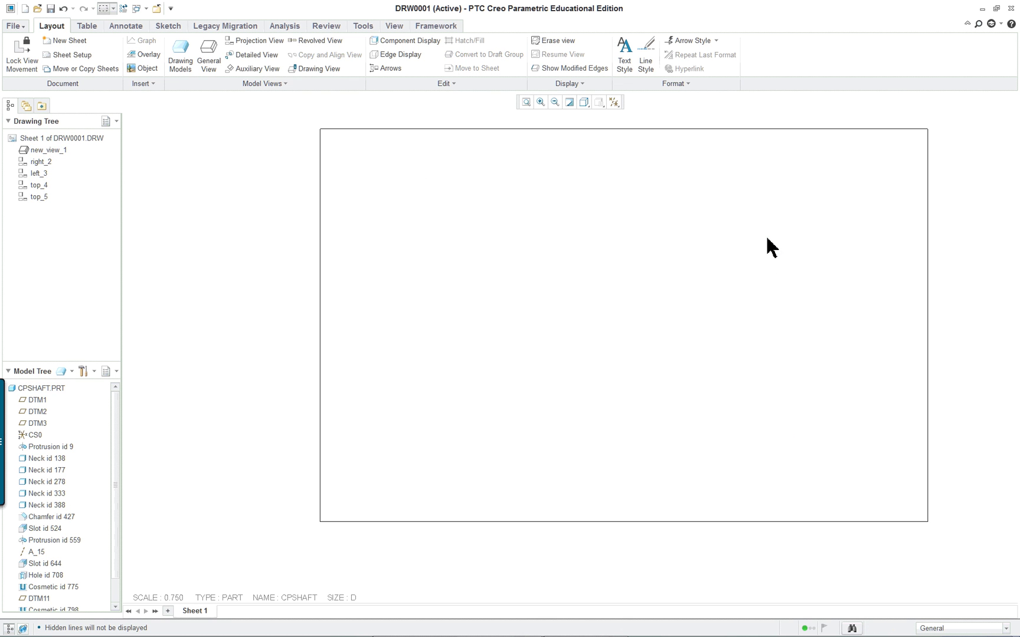
pyautogui.scroll(-1, 767, 239)
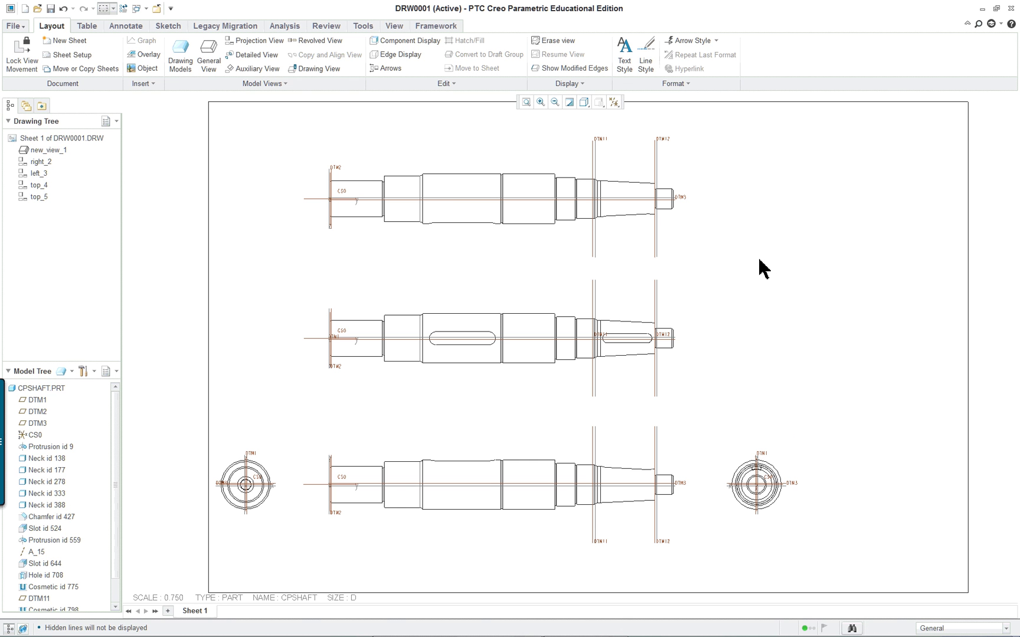
pyautogui.click(526, 103)
pyautogui.click(570, 104)
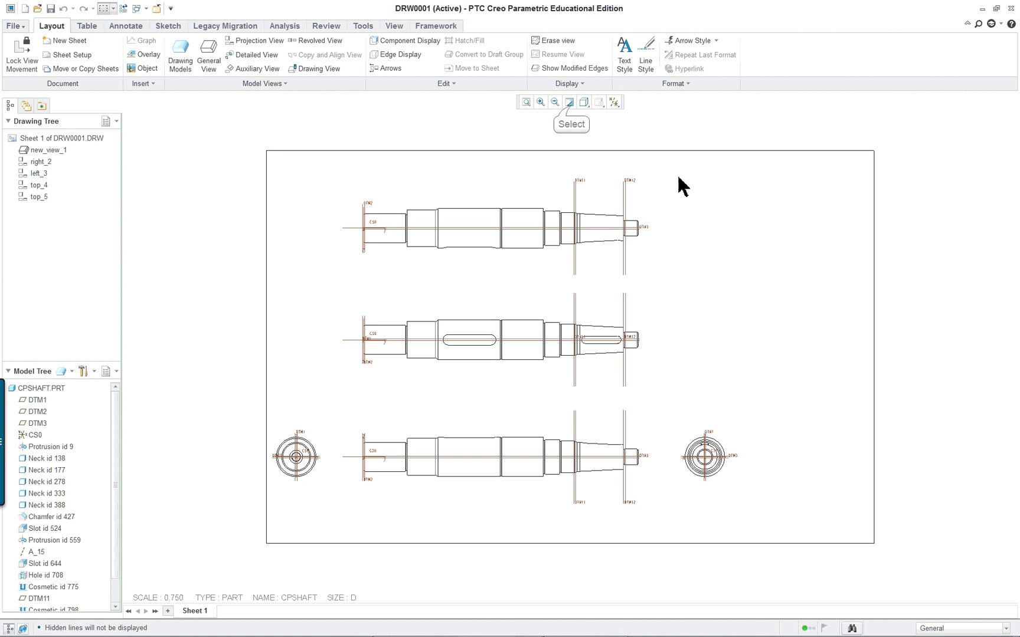
pyautogui.moveTo(771, 323)
pyautogui.keyDown('ctrl'); pyautogui.mouseDown(button='middle')
pyautogui.moveTo(771, 290)
pyautogui.moveTo(772, 319)
pyautogui.moveTo(735, 406)
pyautogui.mouseUp(button='middle'); pyautogui.keyUp('ctrl')
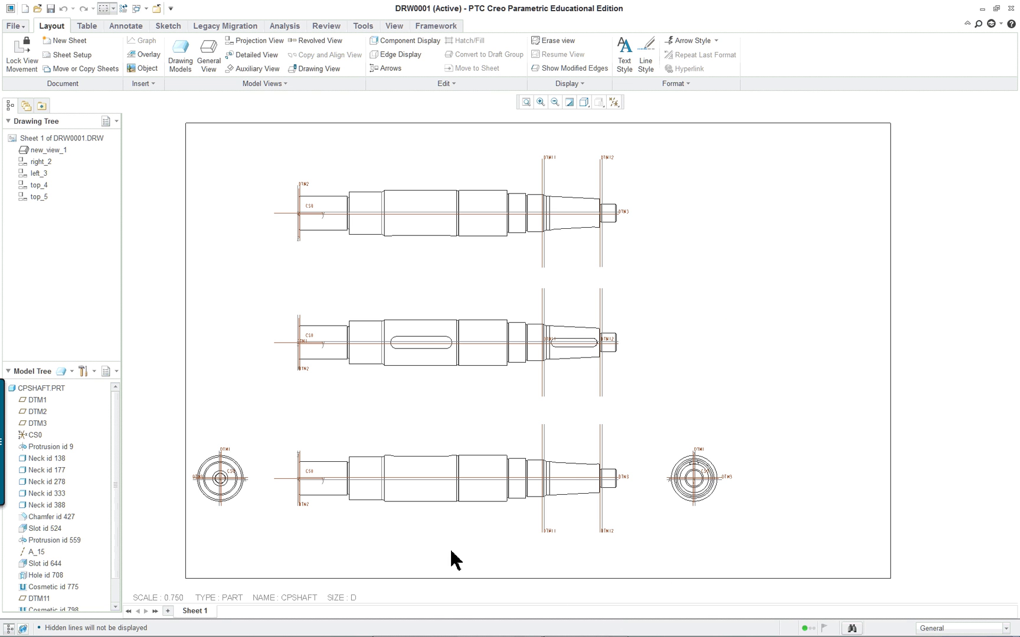
# Switch to the CPSHAFT part window and display the model as Shading With Edges
pyautogui.moveTo(716, 614)
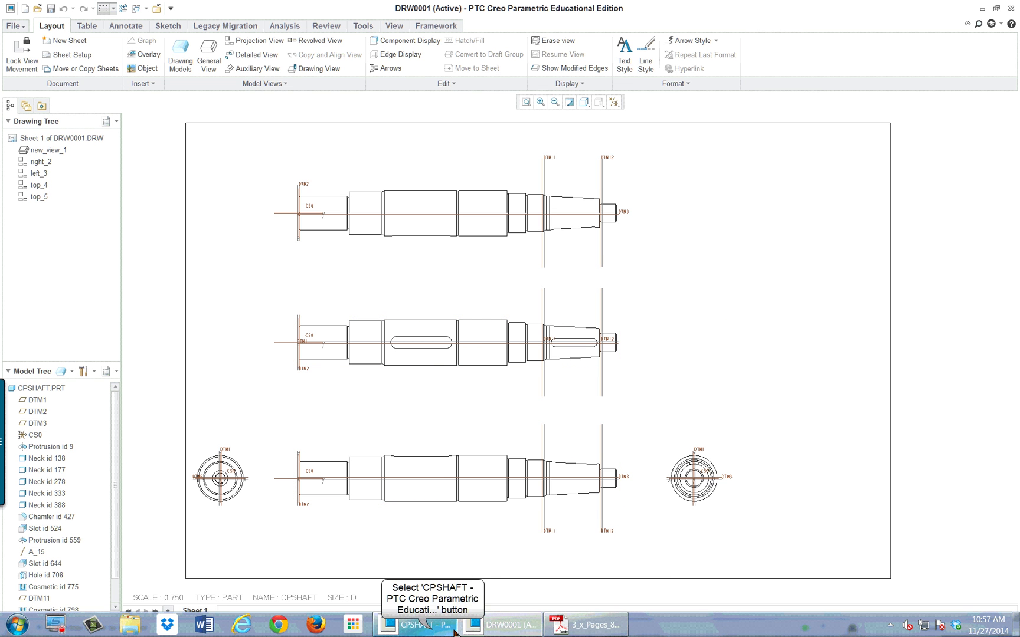
pyautogui.click(416, 625)
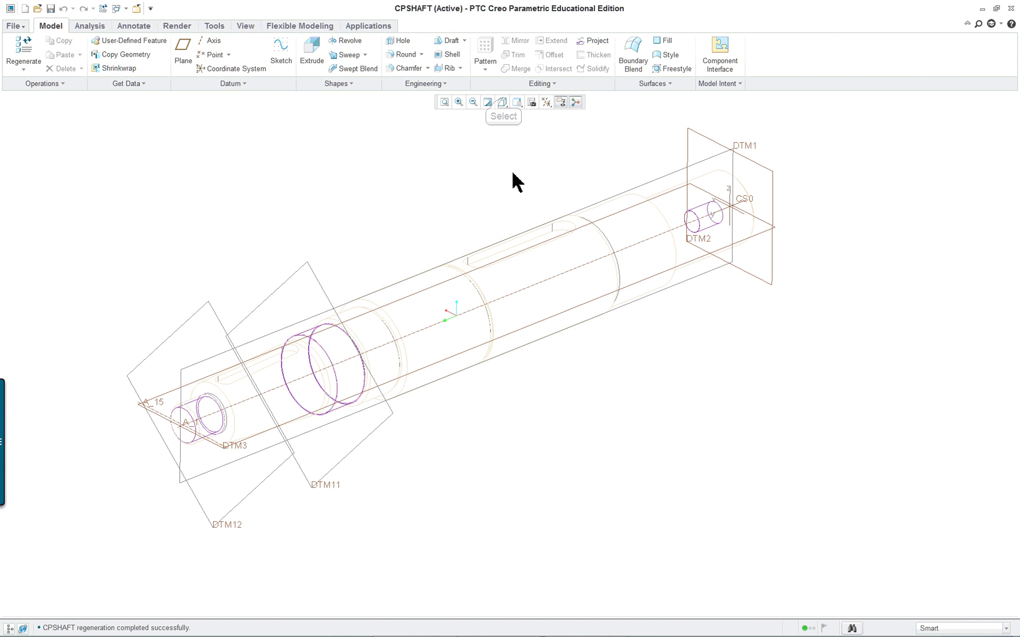
pyautogui.click(504, 102)
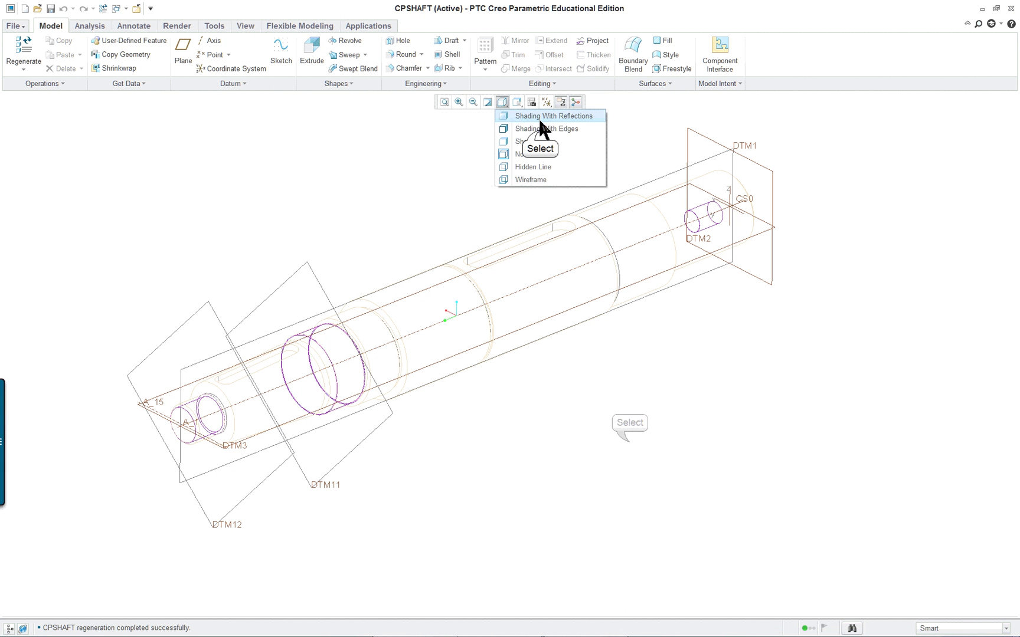
pyautogui.click(540, 129)
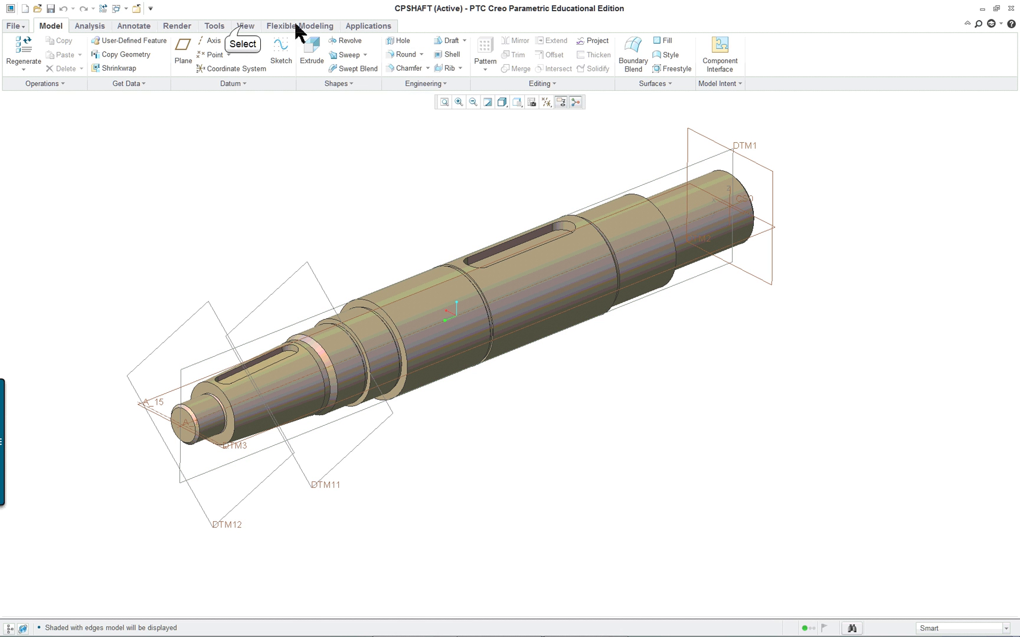
# Create a planar cross section named A through datum plane DTM1 in the View Manager
pyautogui.click(244, 26)
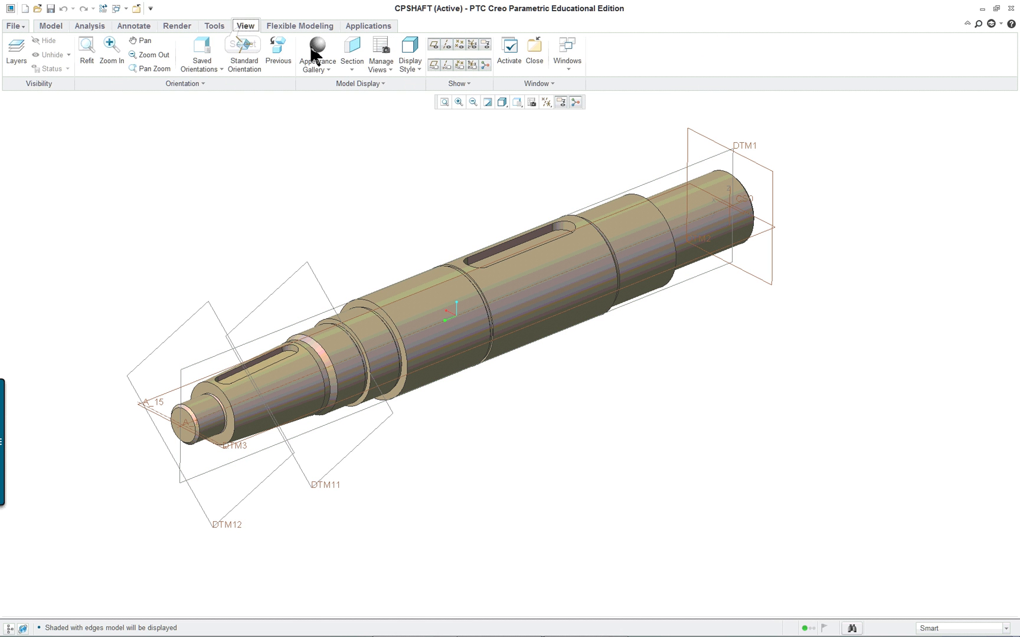
pyautogui.click(381, 62)
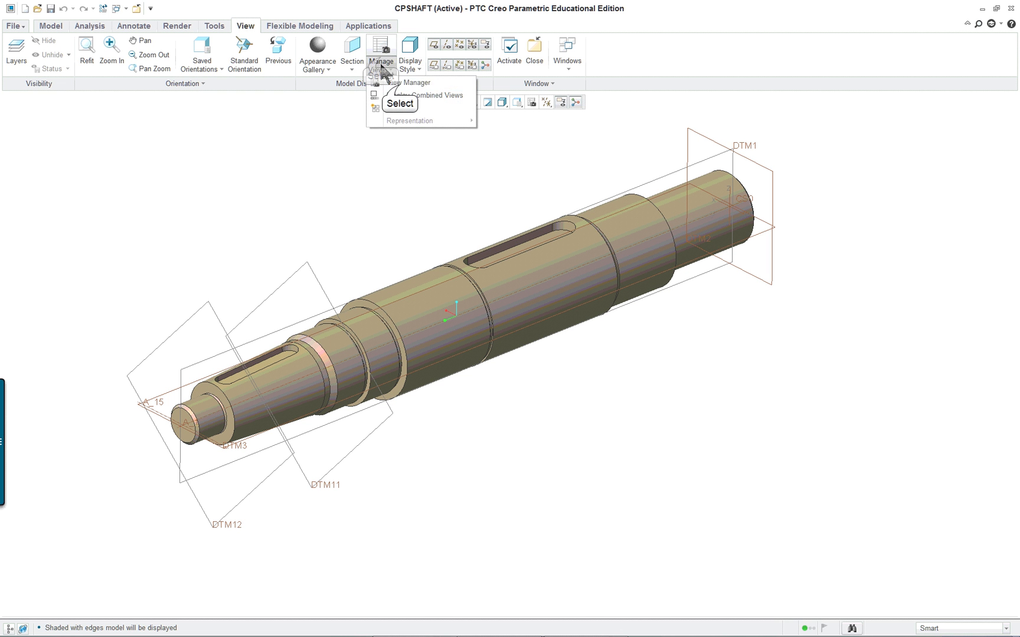
pyautogui.click(407, 82)
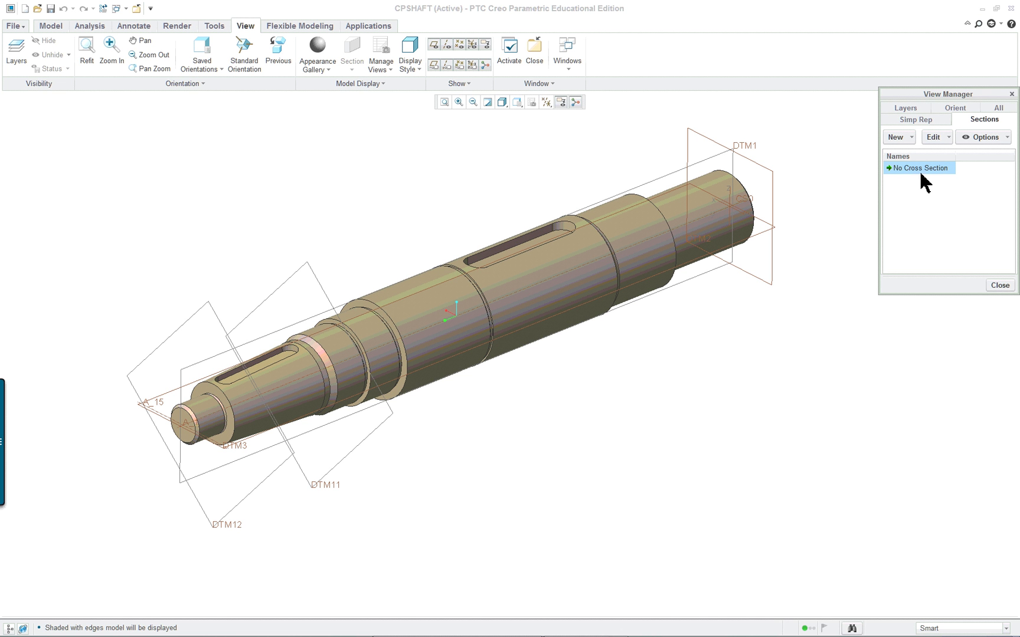
pyautogui.click(895, 138)
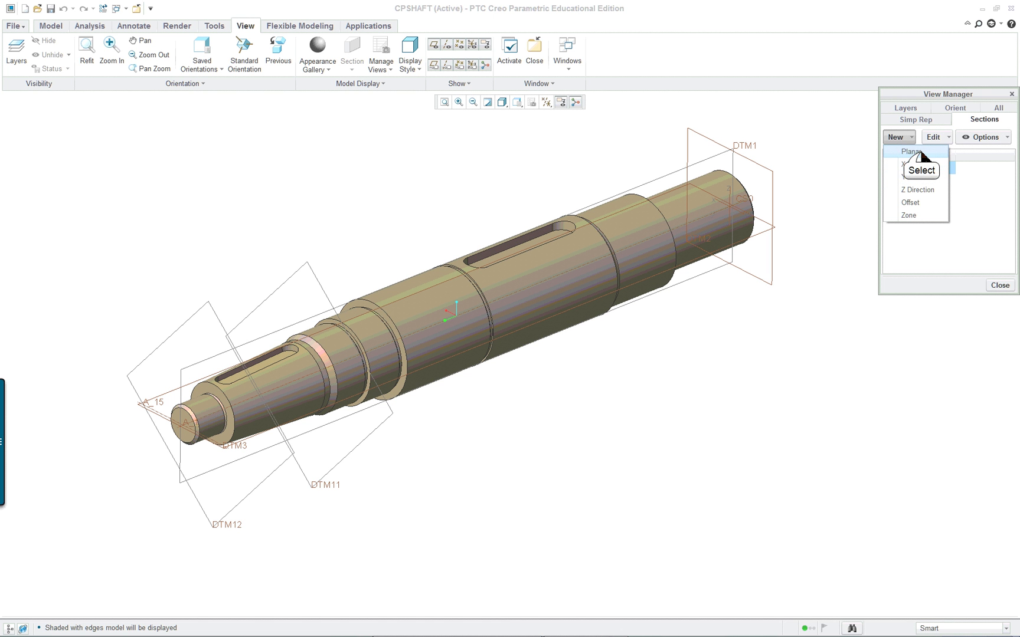
pyautogui.click(914, 153)
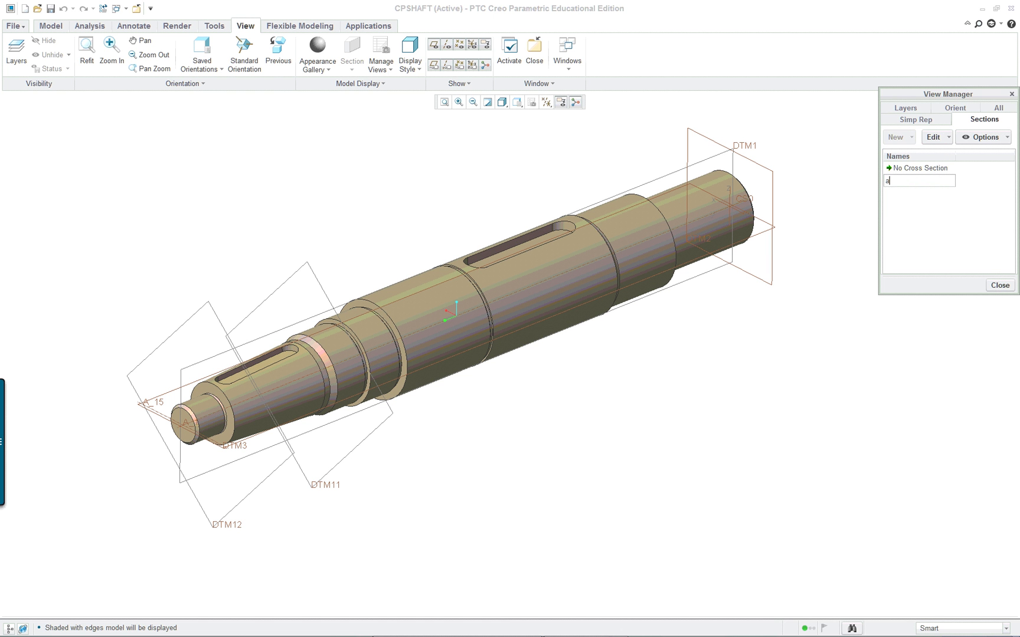
pyautogui.press('Return')
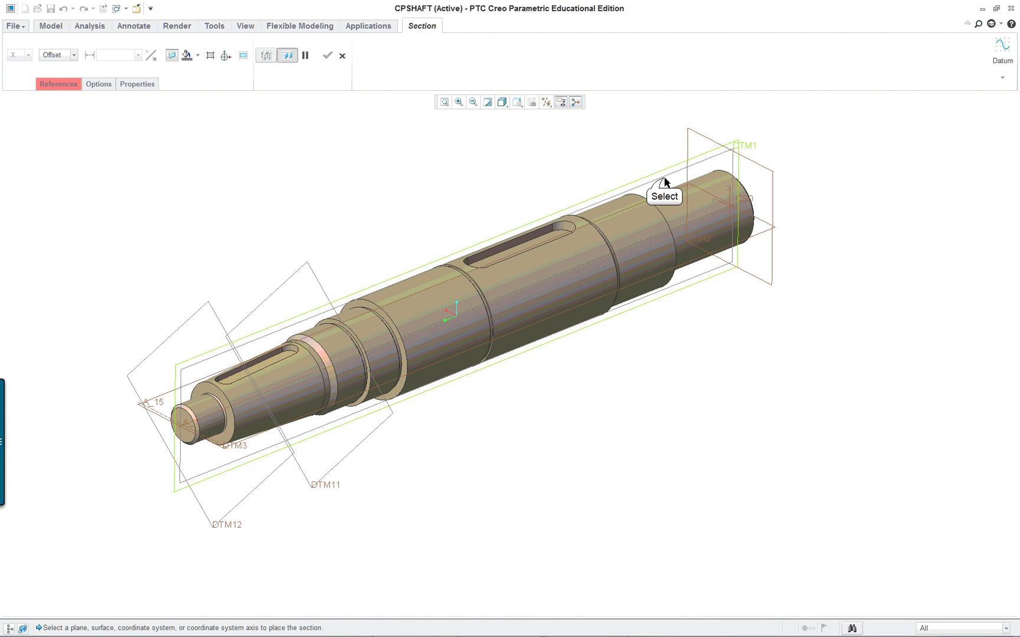
pyautogui.click(665, 182)
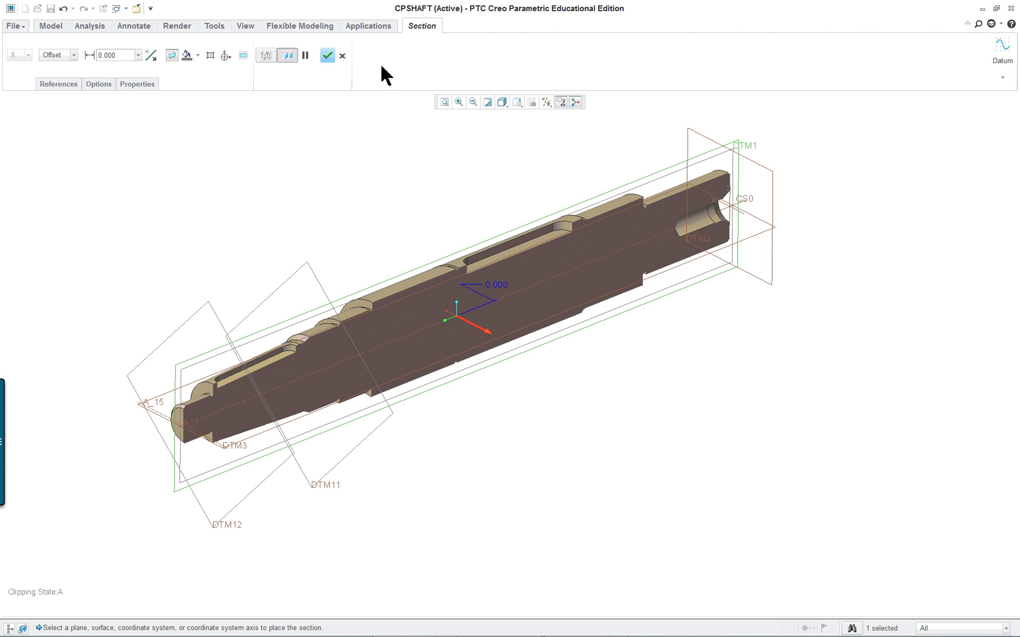
pyautogui.click(328, 55)
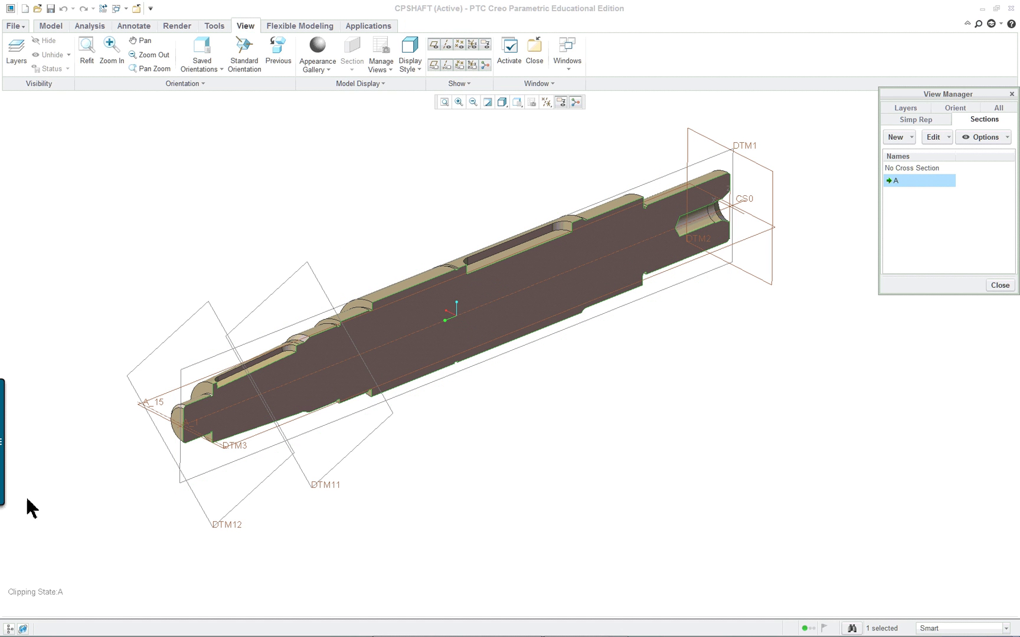
# Deactivate cross section A so the full shaft is displayed, and close the View Manager
pyautogui.moveTo(37, 635)
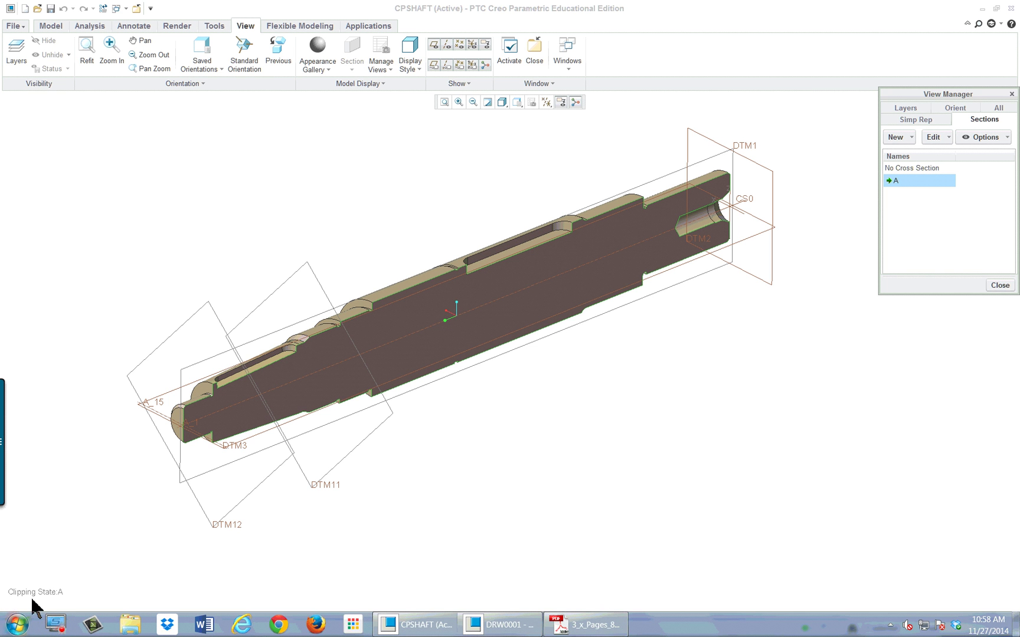
pyautogui.click(10, 630)
pyautogui.click(11, 629)
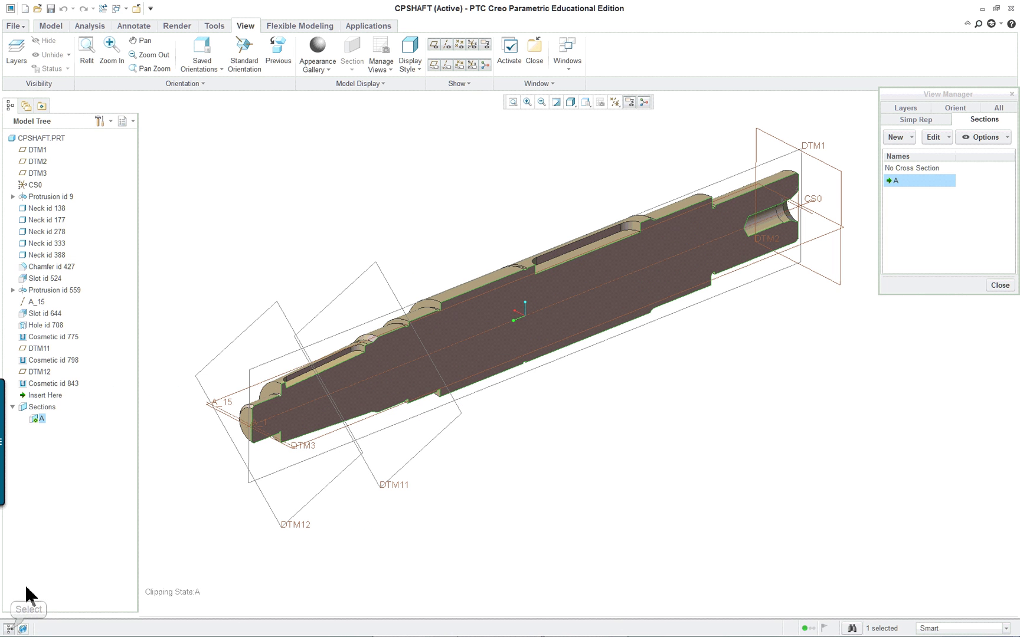
pyautogui.rightClick(34, 421)
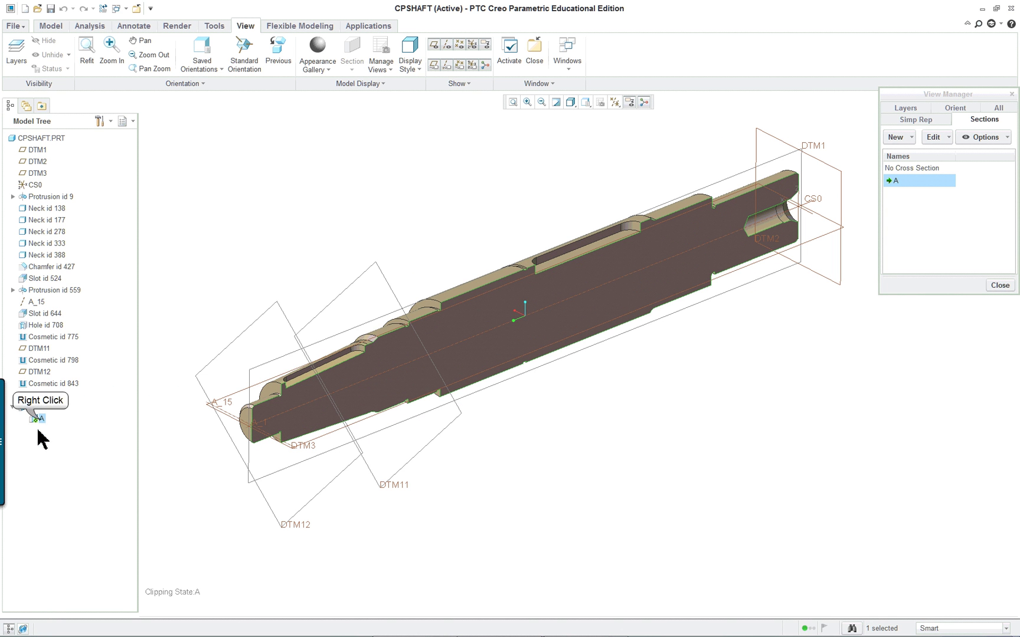
pyautogui.click(56, 427)
pyautogui.rightClick(42, 420)
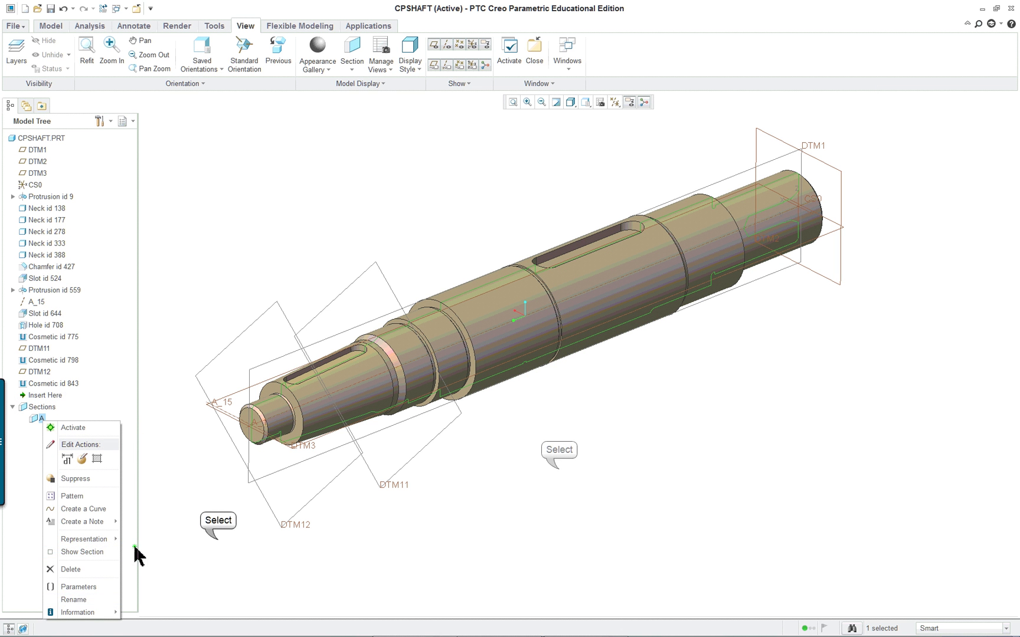
pyautogui.click(219, 542)
pyautogui.click(558, 470)
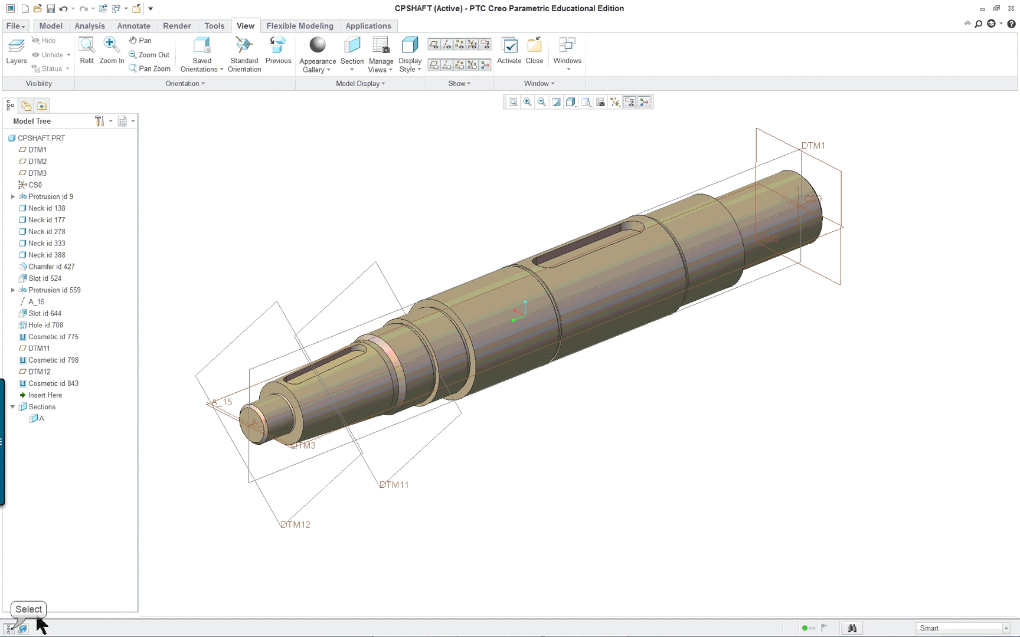
pyautogui.click(10, 628)
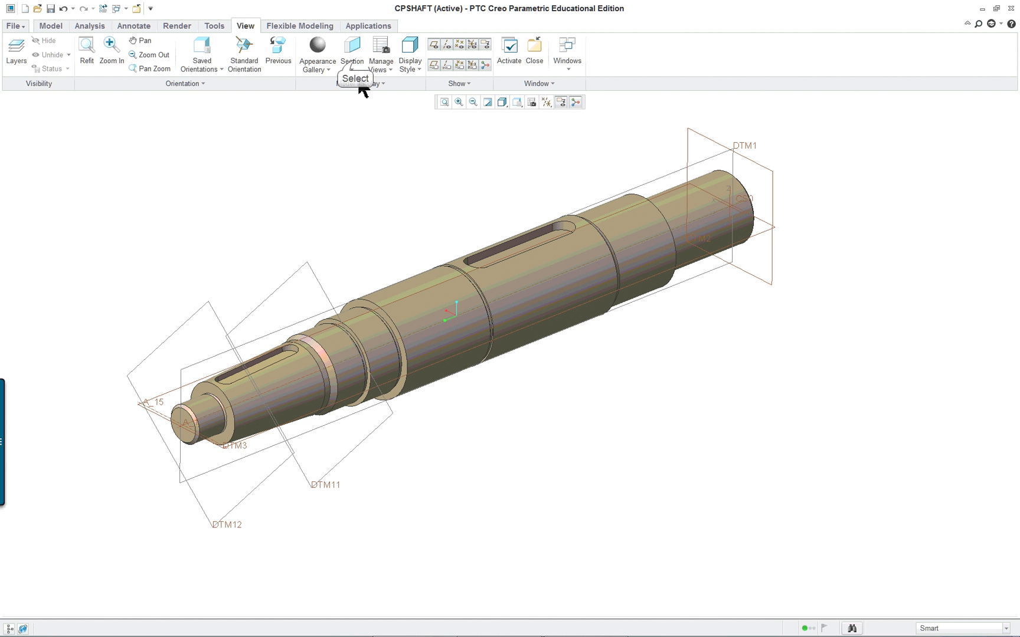
# Start a planar cross section and create a datum plane offset 192.700 from DTM2, crossing the larger keyway
pyautogui.click(354, 61)
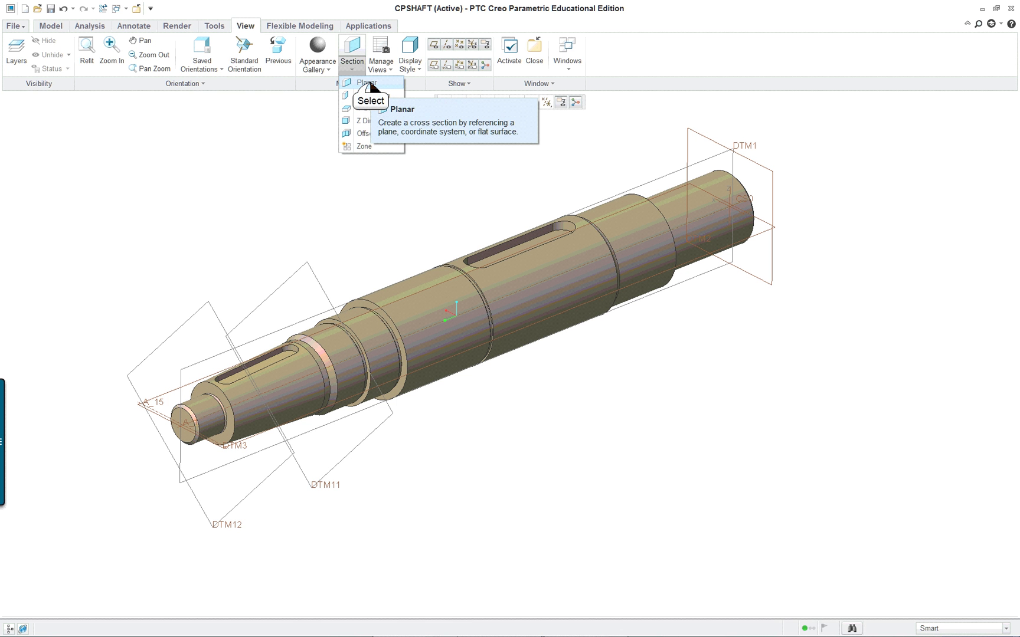
pyautogui.click(367, 82)
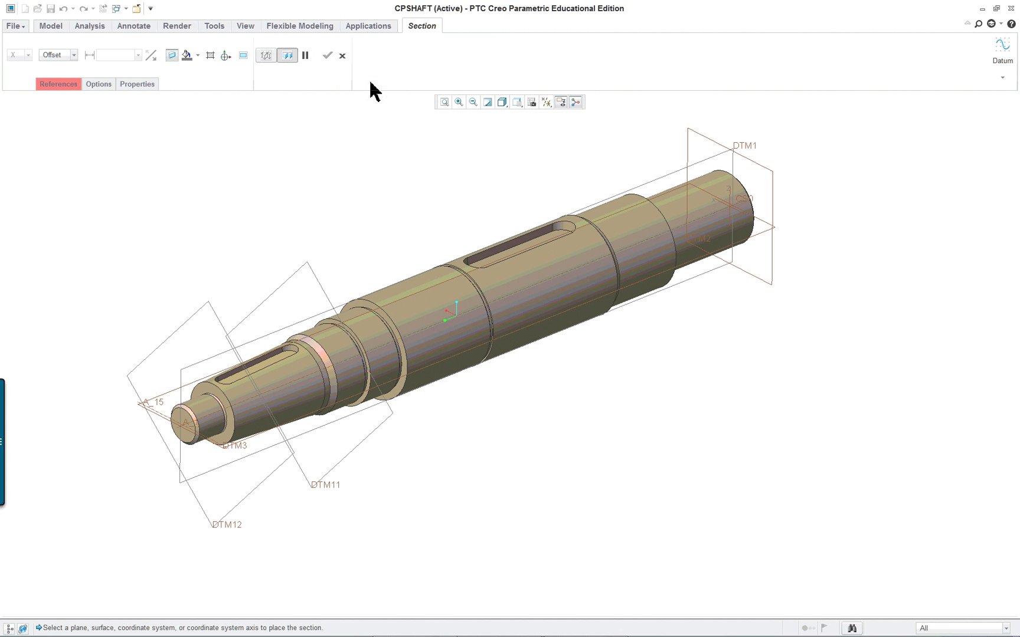
pyautogui.click(1001, 78)
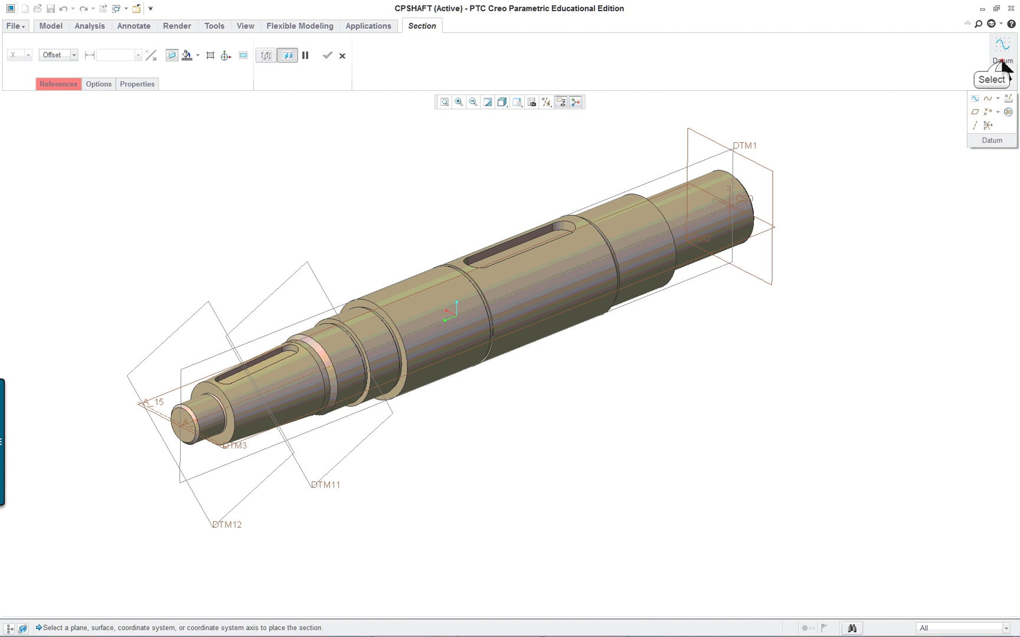
pyautogui.click(974, 113)
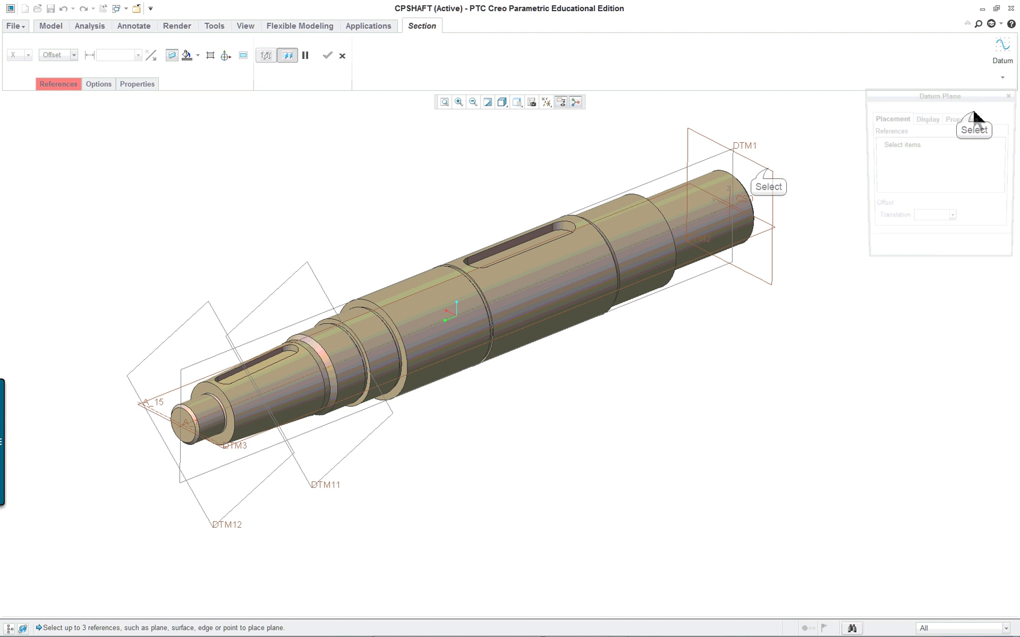
pyautogui.click(769, 167)
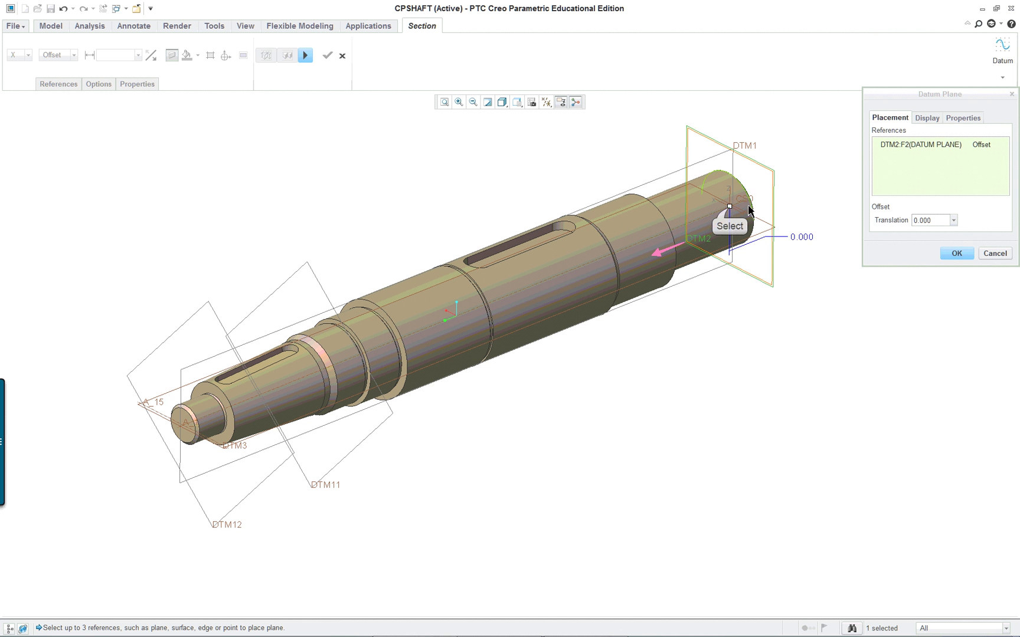
pyautogui.moveTo(735, 214); pyautogui.dragTo(544, 258)
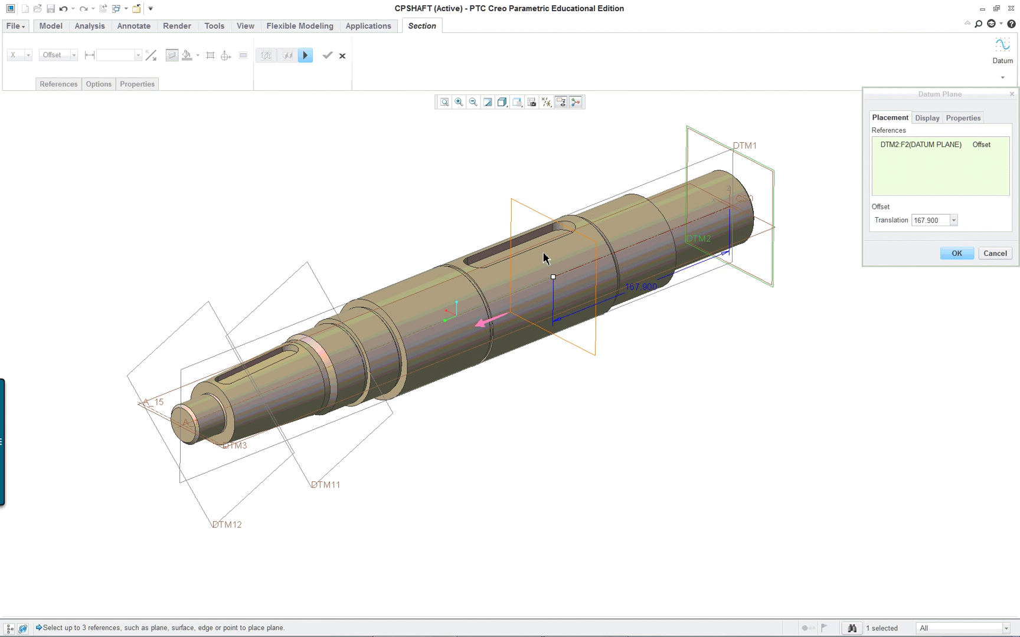
pyautogui.moveTo(543, 258); pyautogui.dragTo(569, 276, button='middle')
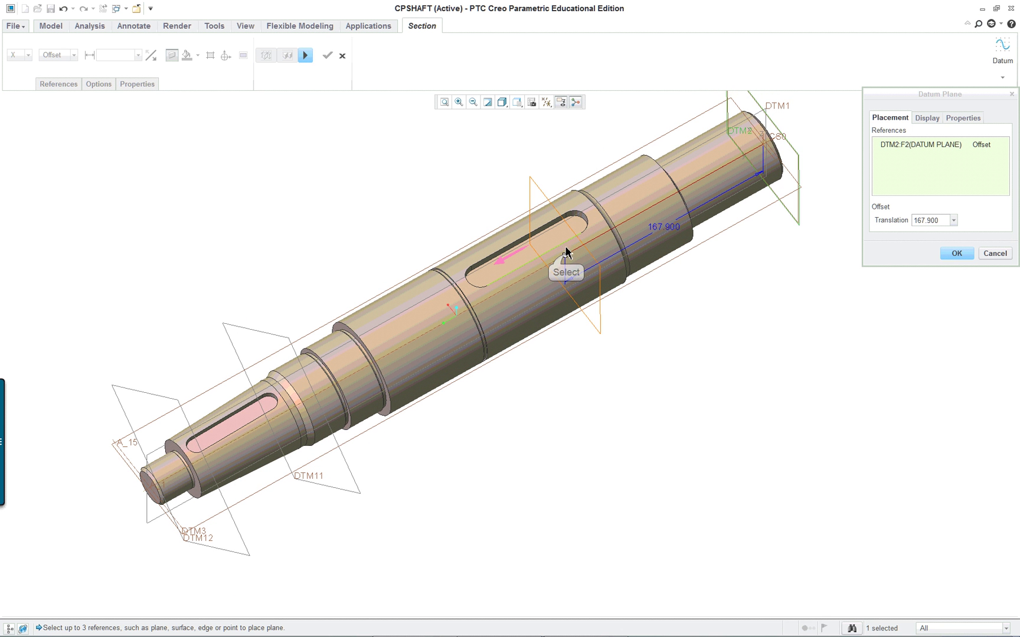
pyautogui.moveTo(567, 255); pyautogui.dragTo(535, 272)
pyautogui.moveTo(565, 252); pyautogui.dragTo(507, 239, button='middle')
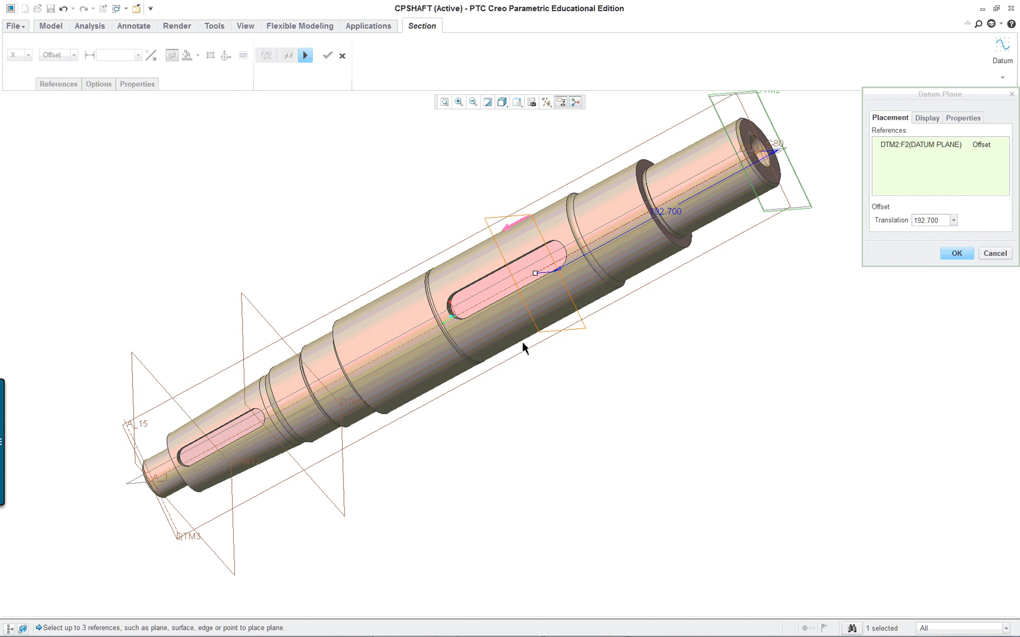
pyautogui.moveTo(523, 346); pyautogui.dragTo(566, 287, button='middle')
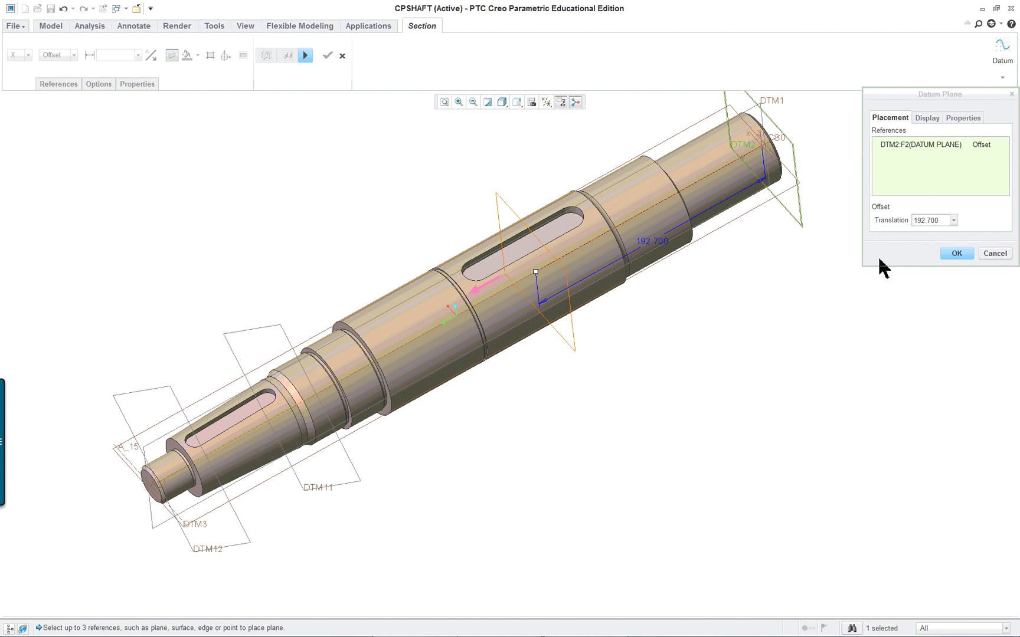
pyautogui.click(958, 254)
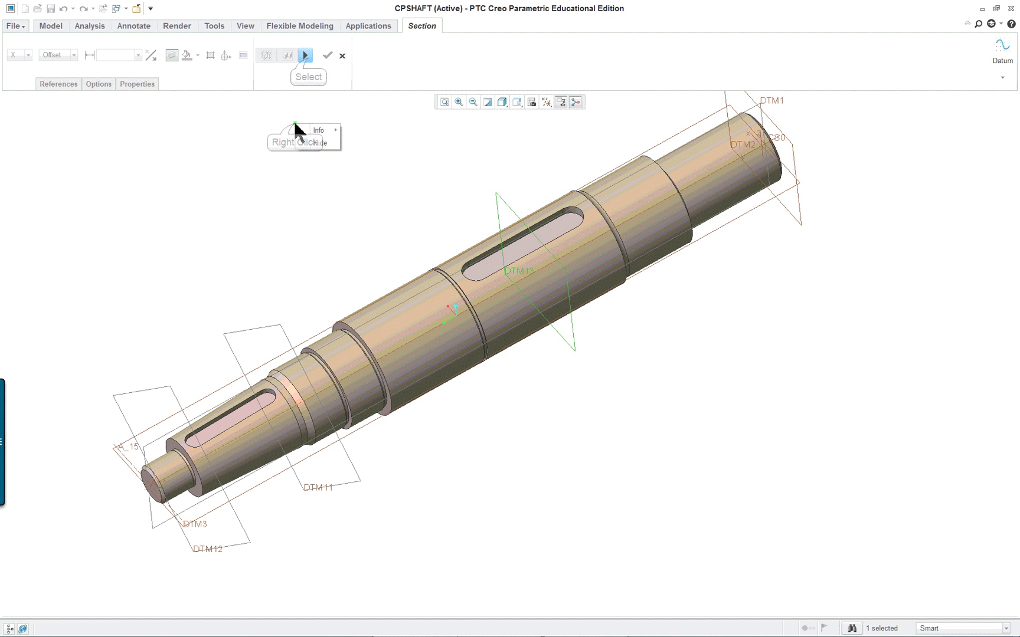
# Resume the planar section on the new datum plane, turn off its clipped preview, and accept the section
pyautogui.click(305, 55)
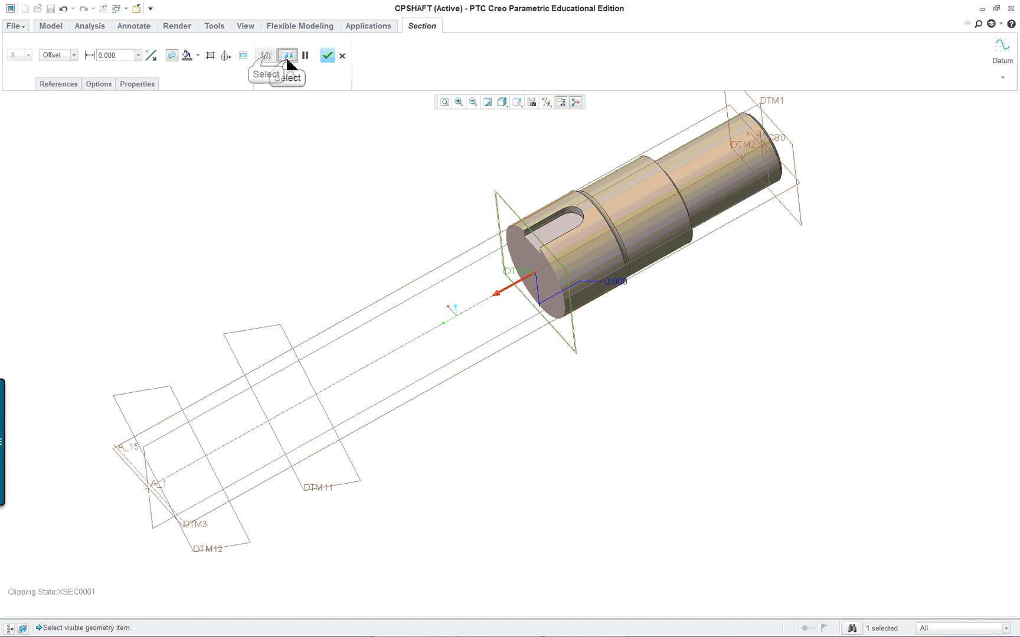
pyautogui.click(266, 56)
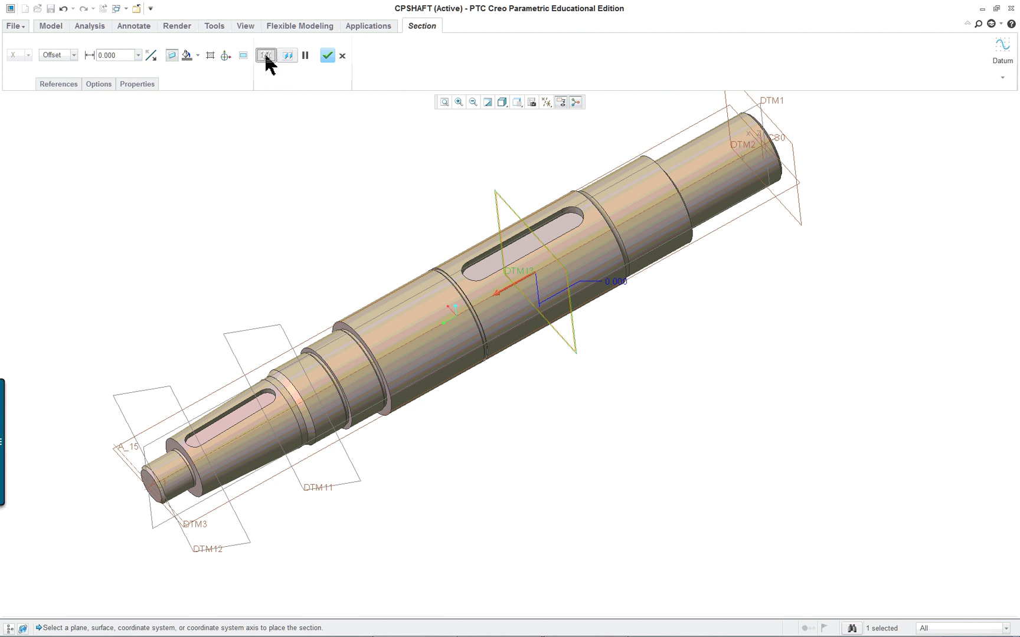
pyautogui.scroll(2, 295, 188)
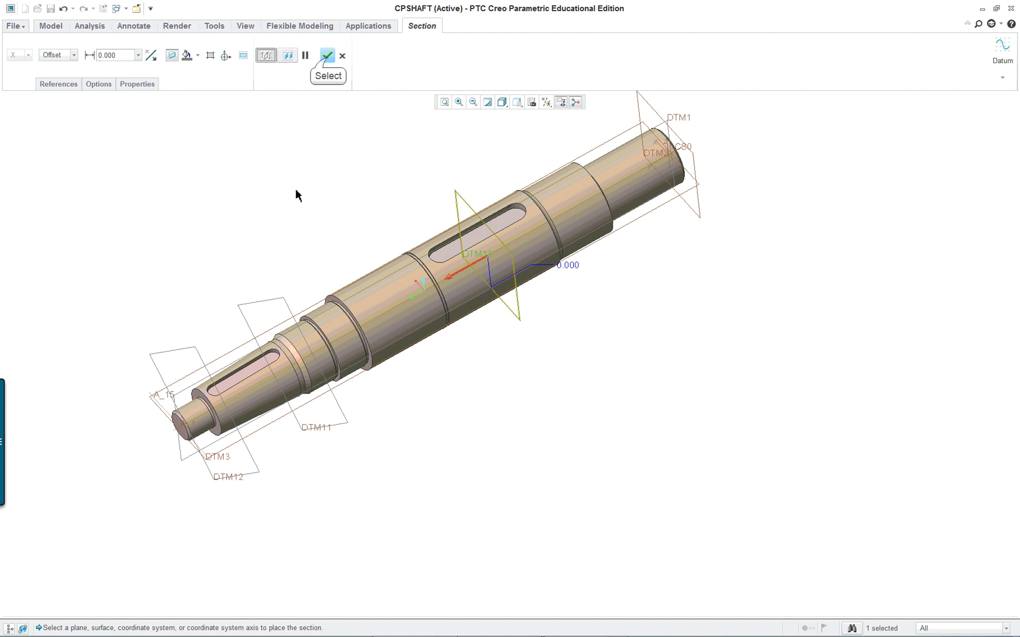
pyautogui.click(328, 56)
pyautogui.moveTo(32, 631)
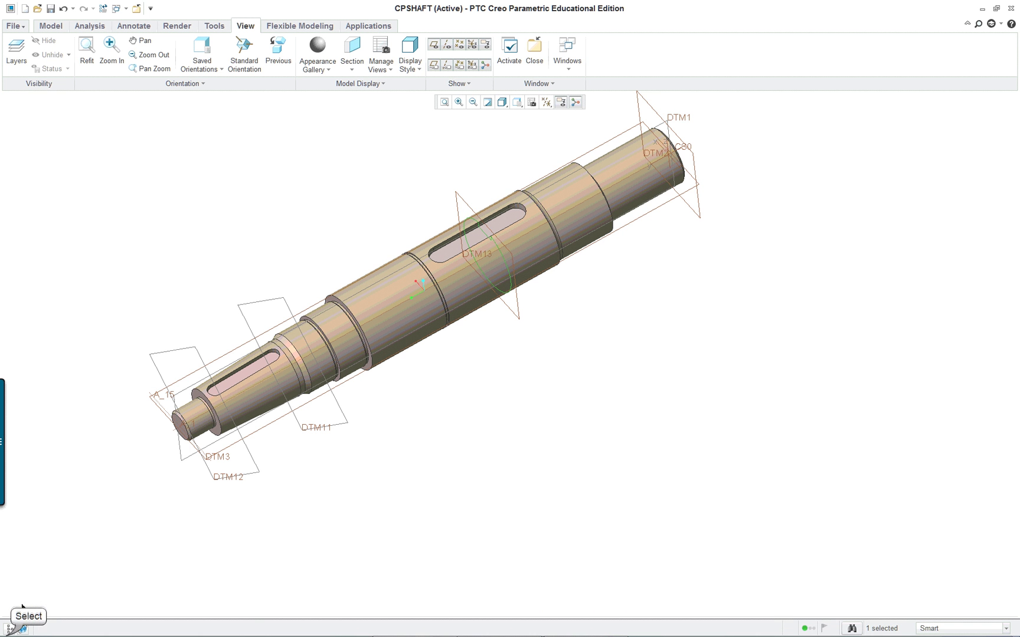
pyautogui.click(8, 629)
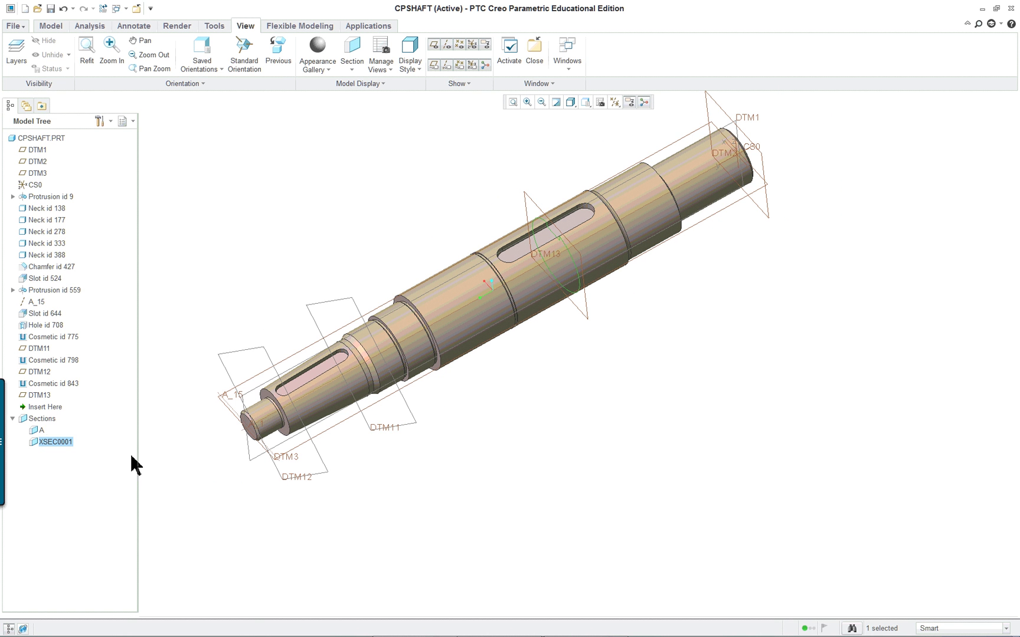
pyautogui.rightClick(64, 443)
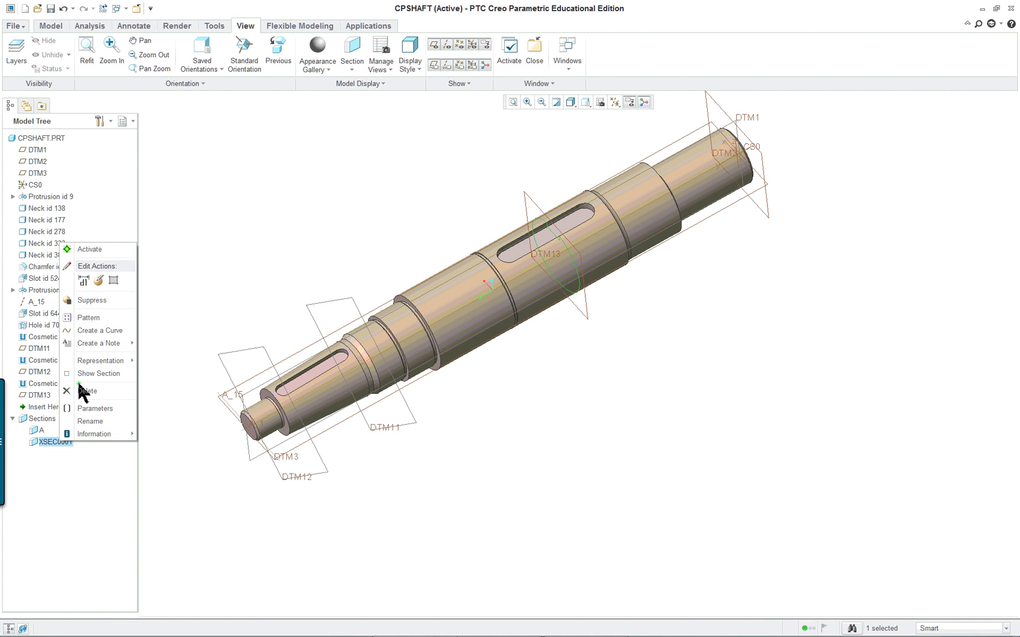
pyautogui.click(484, 488)
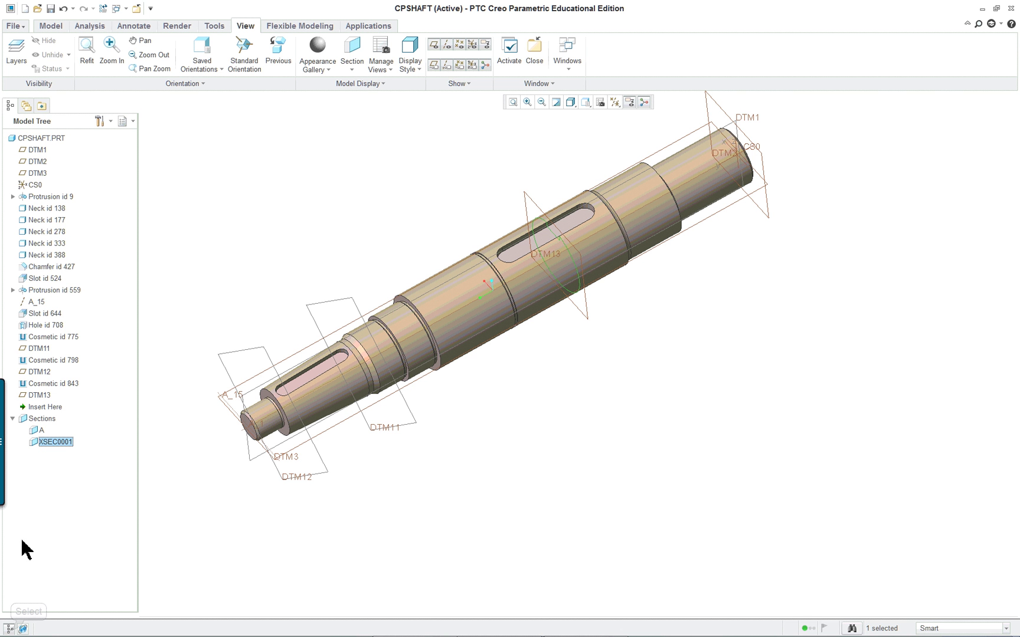
pyautogui.click(8, 629)
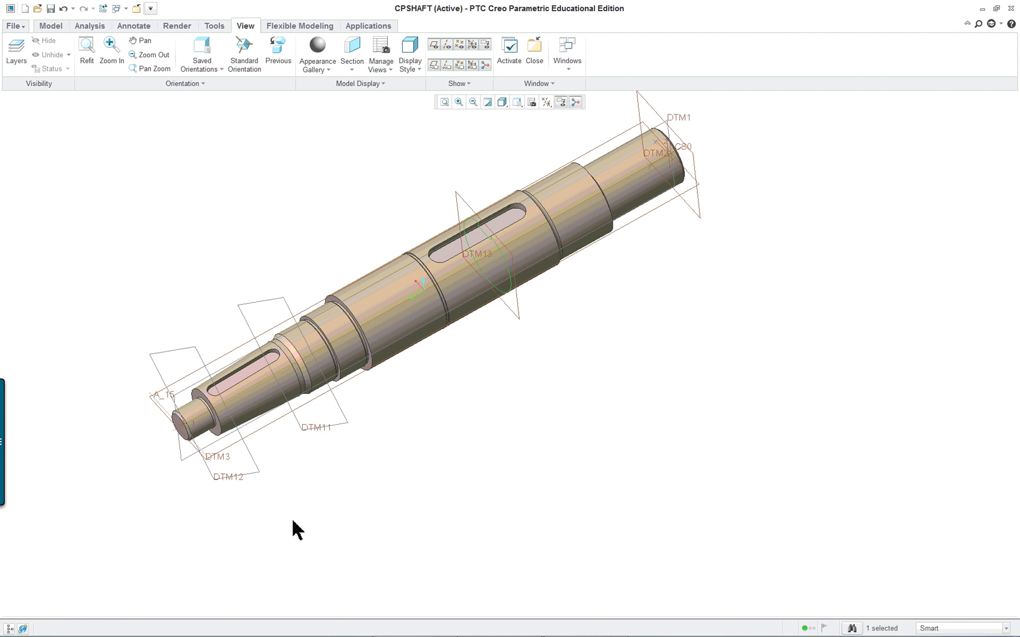
# Return the shaft to its default orientation and rename the new keyway cross section to B
pyautogui.click(443, 470)
pyautogui.hotkey('ctrl', 'd')
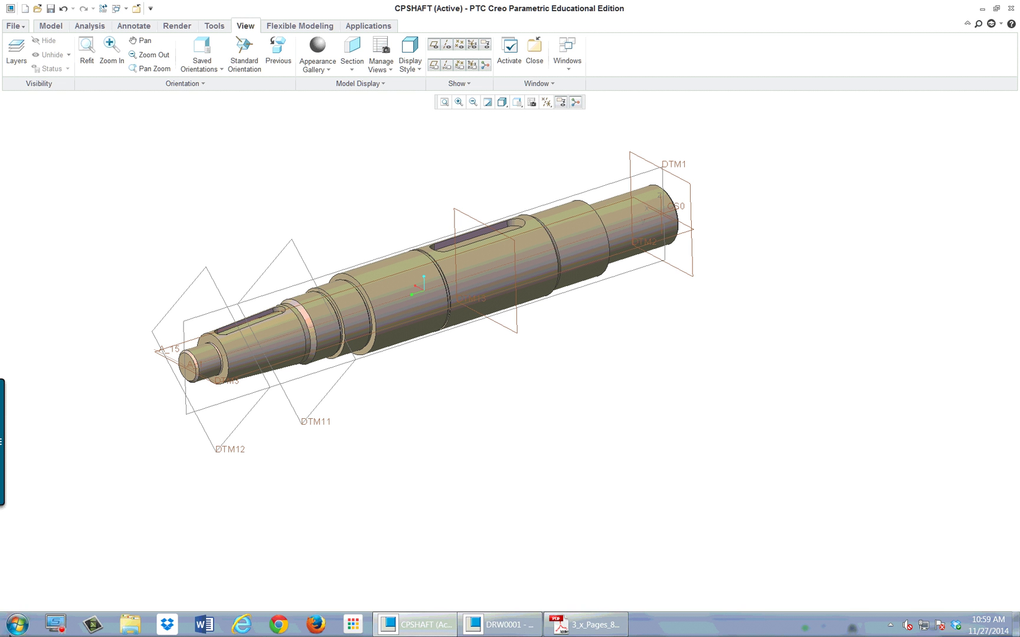
pyautogui.click(10, 629)
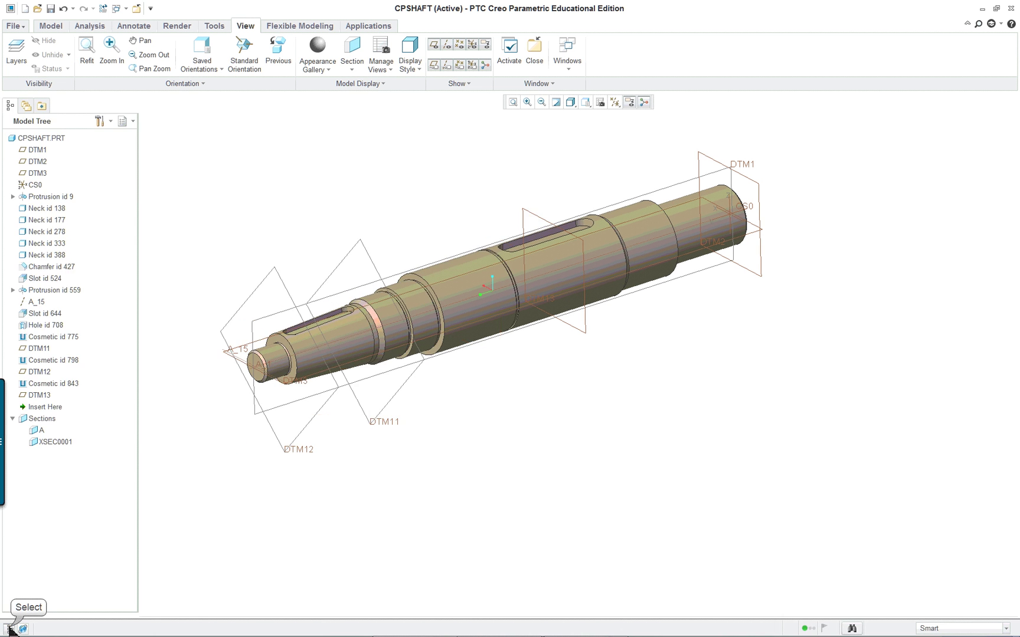
pyautogui.click(62, 443)
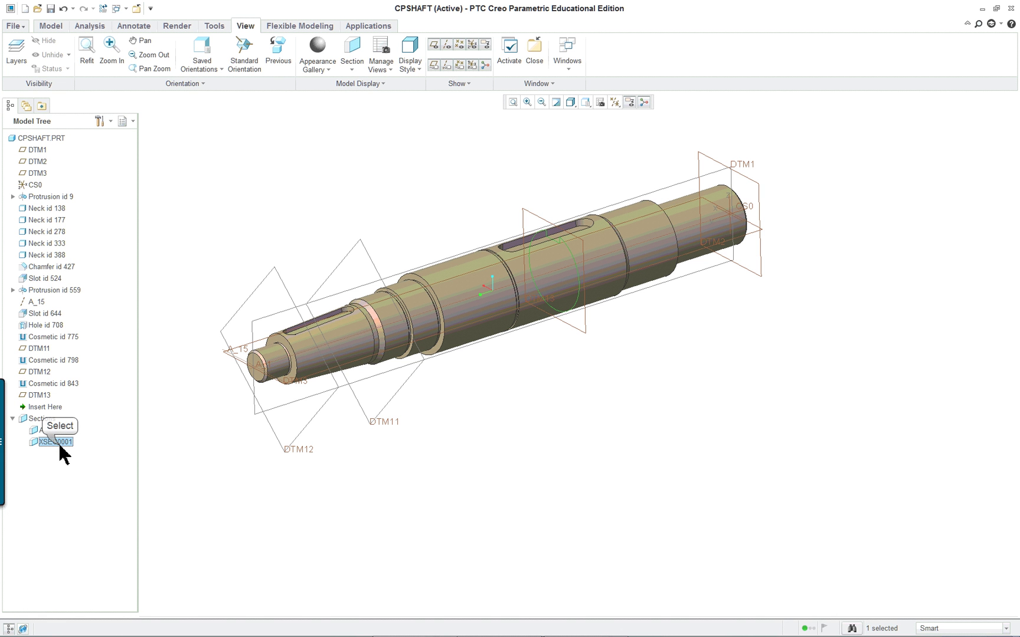
pyautogui.click(60, 442)
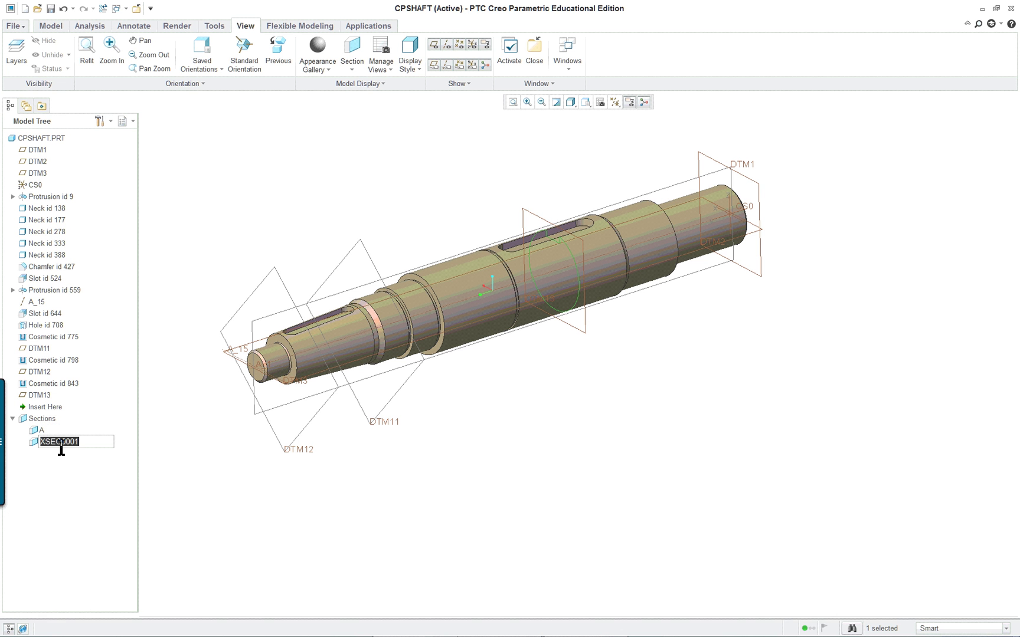
pyautogui.press('Return')
pyautogui.click(187, 457)
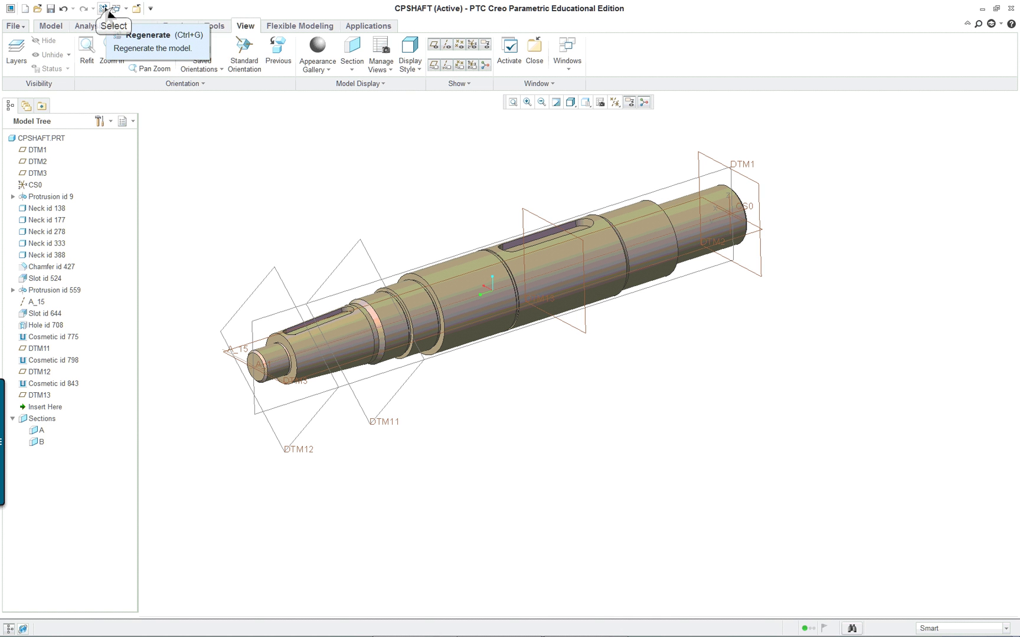
# Switch to the DRW0001 drawing window
pyautogui.click(126, 8)
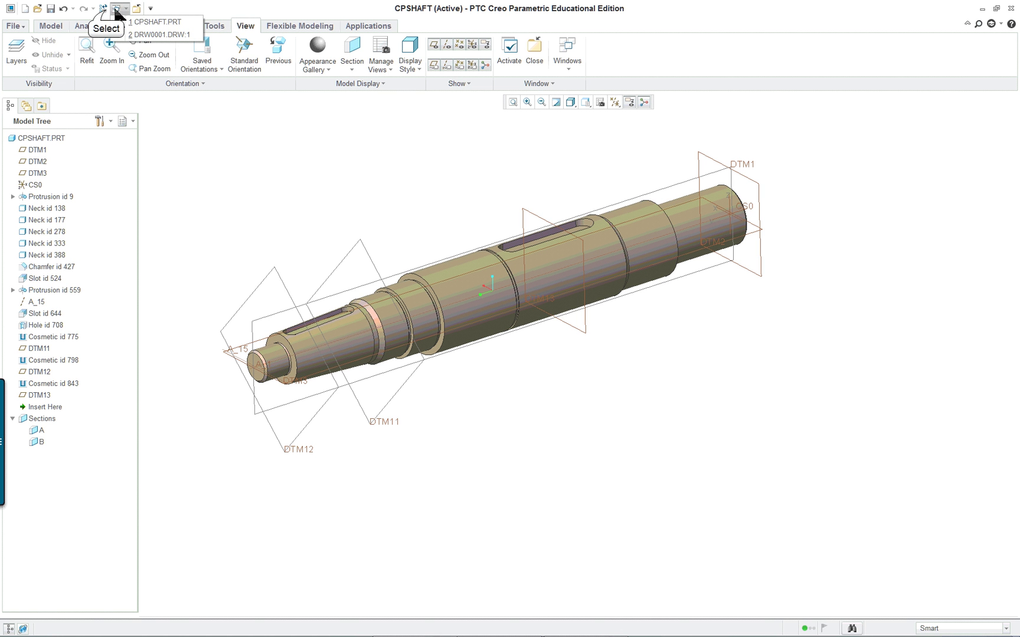
pyautogui.click(107, 12)
pyautogui.click(120, 9)
pyautogui.click(158, 34)
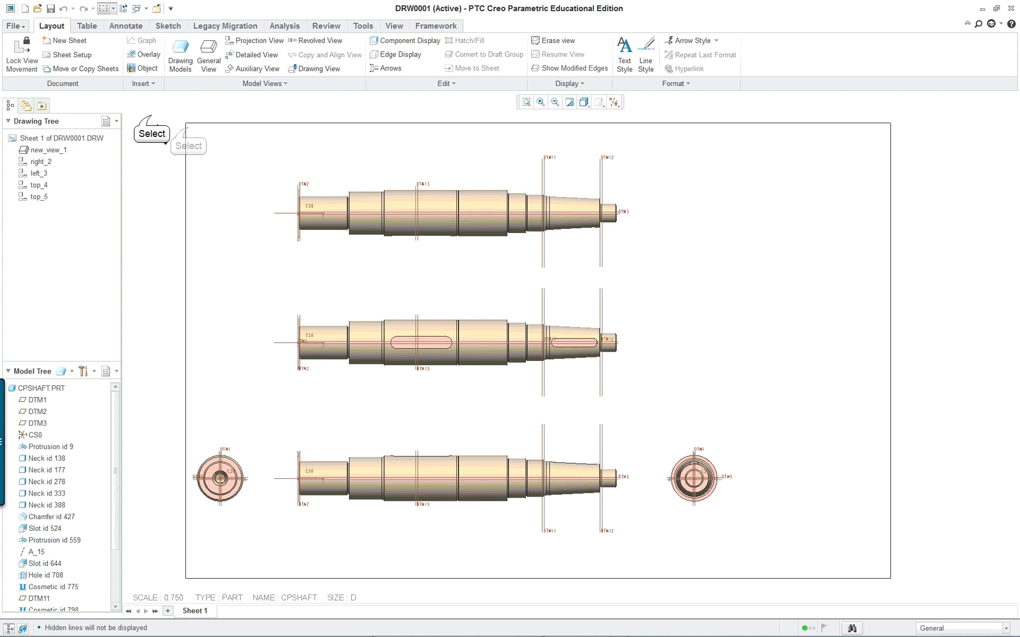
# Set the display style of all five shaft views on the sheet to Hidden Line and refresh the sheet
pyautogui.moveTo(150, 115)
pyautogui.mouseDown()
pyautogui.moveTo(658, 553)
pyautogui.moveTo(785, 584)
pyautogui.mouseUp()
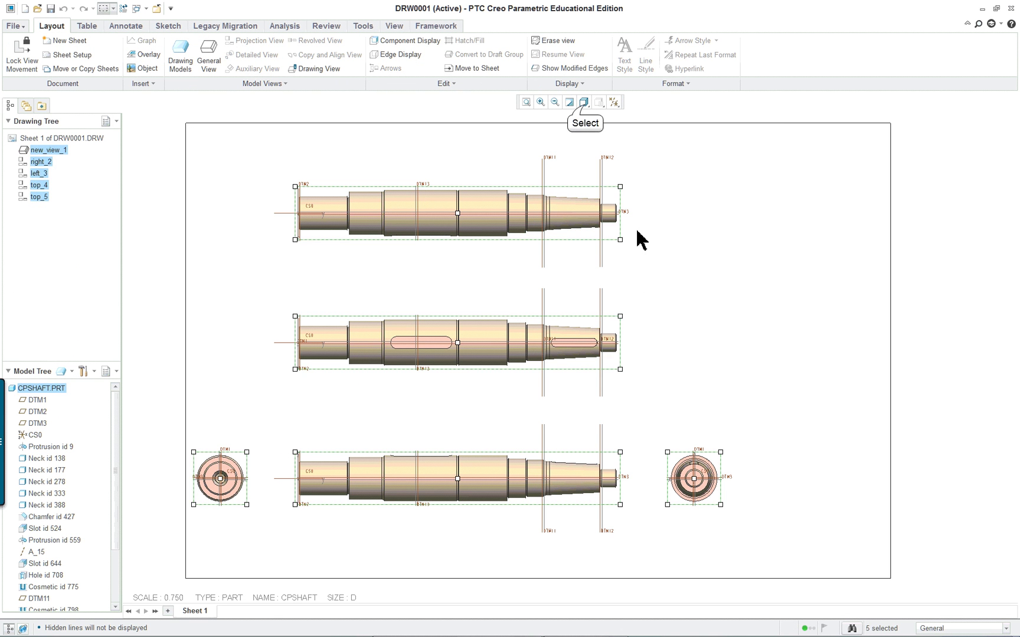
pyautogui.click(585, 106)
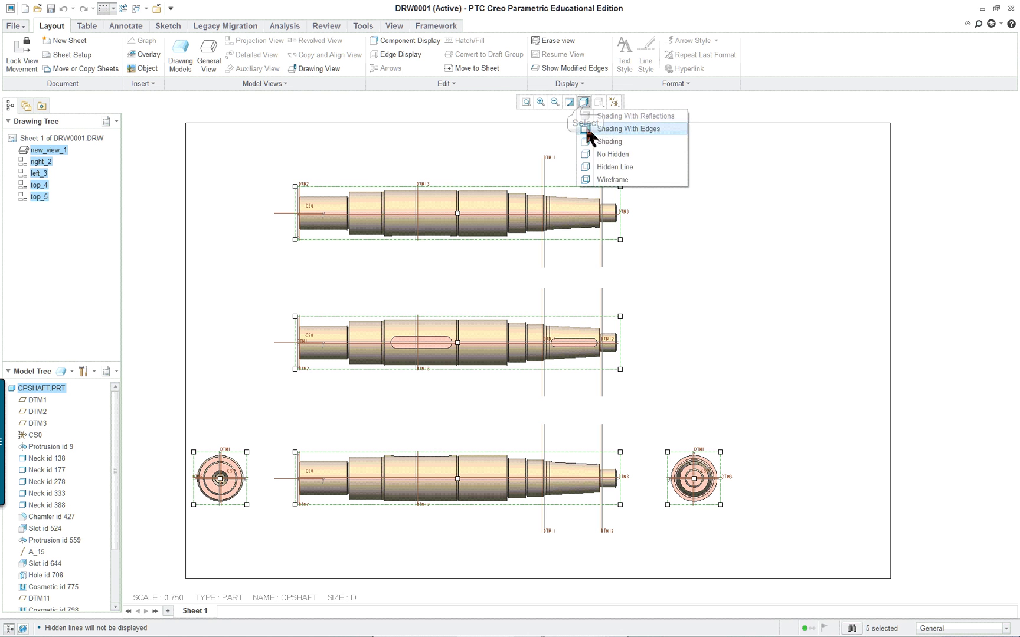
pyautogui.click(608, 170)
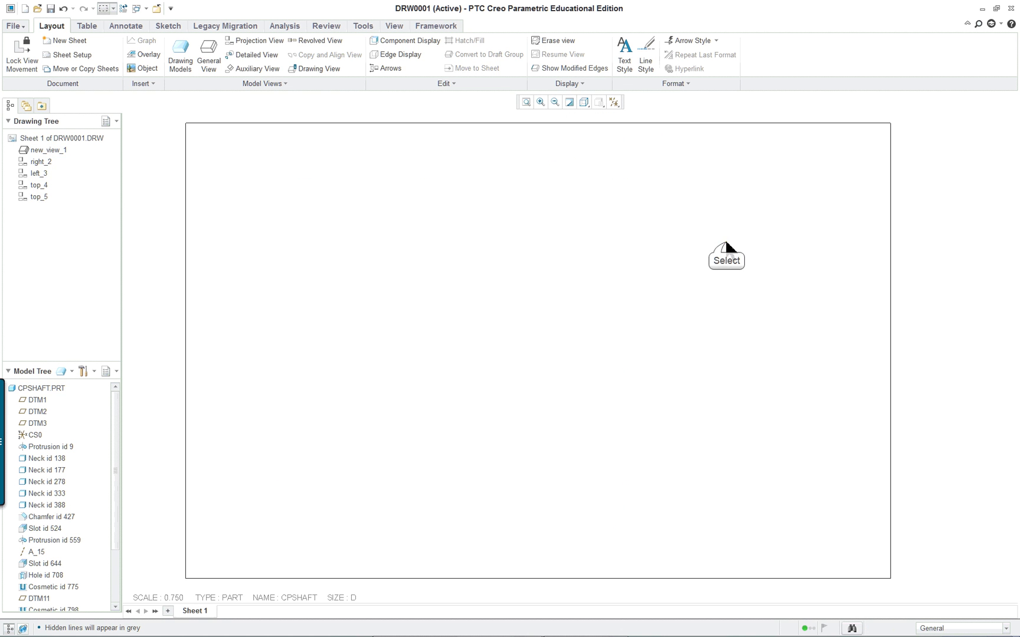
pyautogui.scroll(1, 725, 239)
pyautogui.scroll(-1, 726, 242)
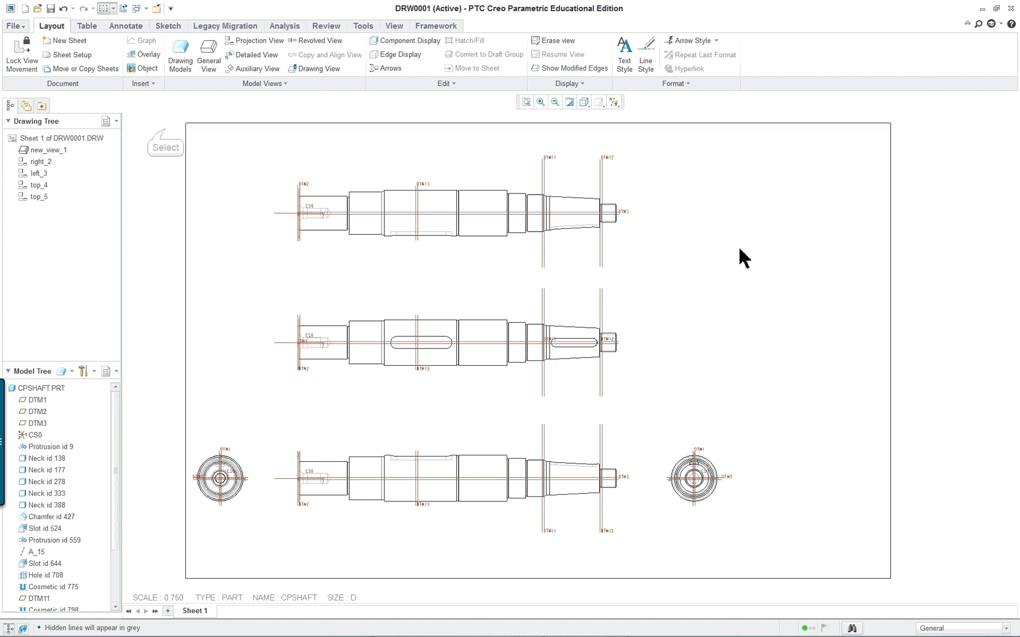
# Set the display style of all five shaft views to No Hidden and their tangent edges display style to None
pyautogui.moveTo(165, 130)
pyautogui.mouseDown()
pyautogui.moveTo(690, 575)
pyautogui.moveTo(779, 557)
pyautogui.mouseUp()
pyautogui.rightClick(757, 322)
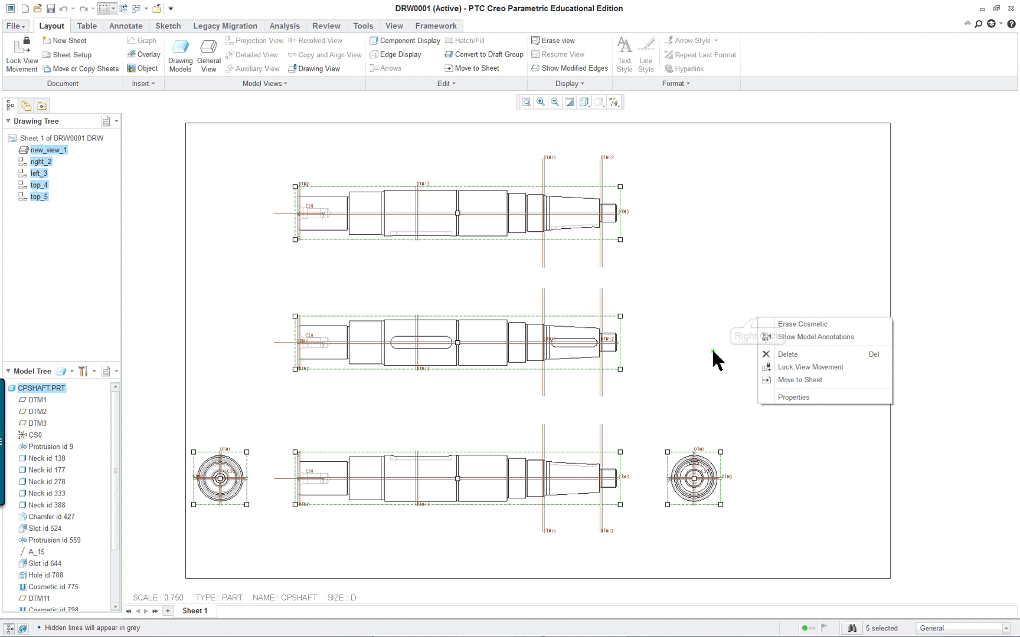
pyautogui.click(805, 400)
pyautogui.click(511, 131)
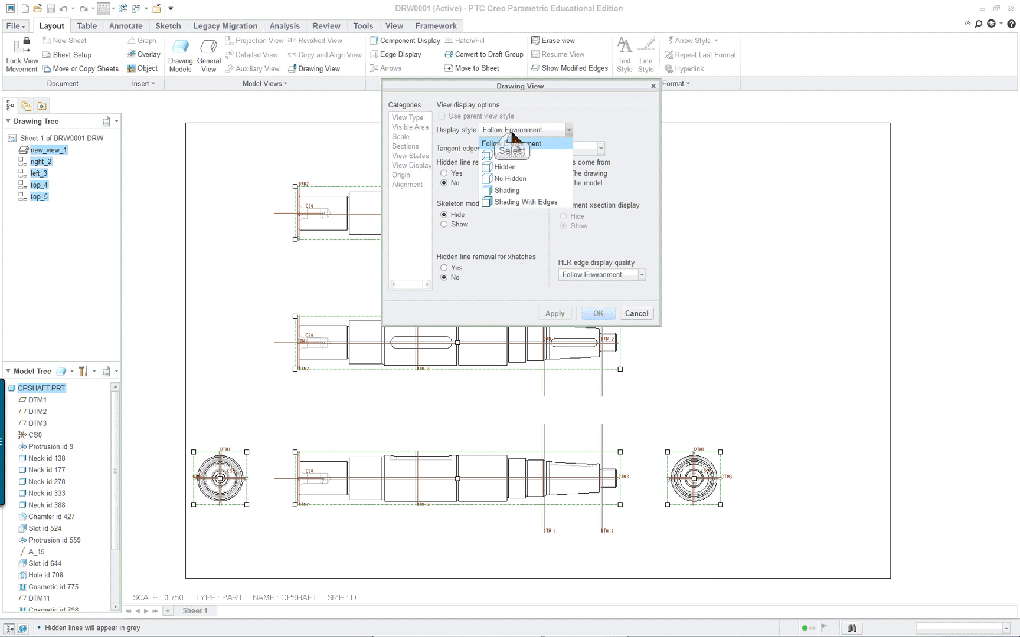
pyautogui.click(504, 181)
pyautogui.click(554, 148)
pyautogui.click(550, 168)
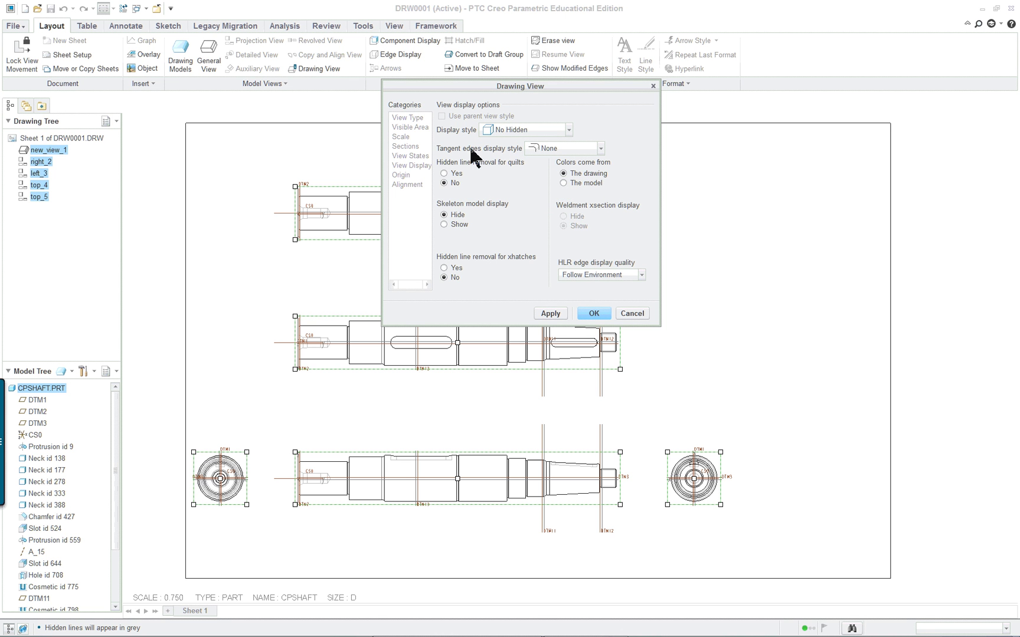
pyautogui.click(561, 318)
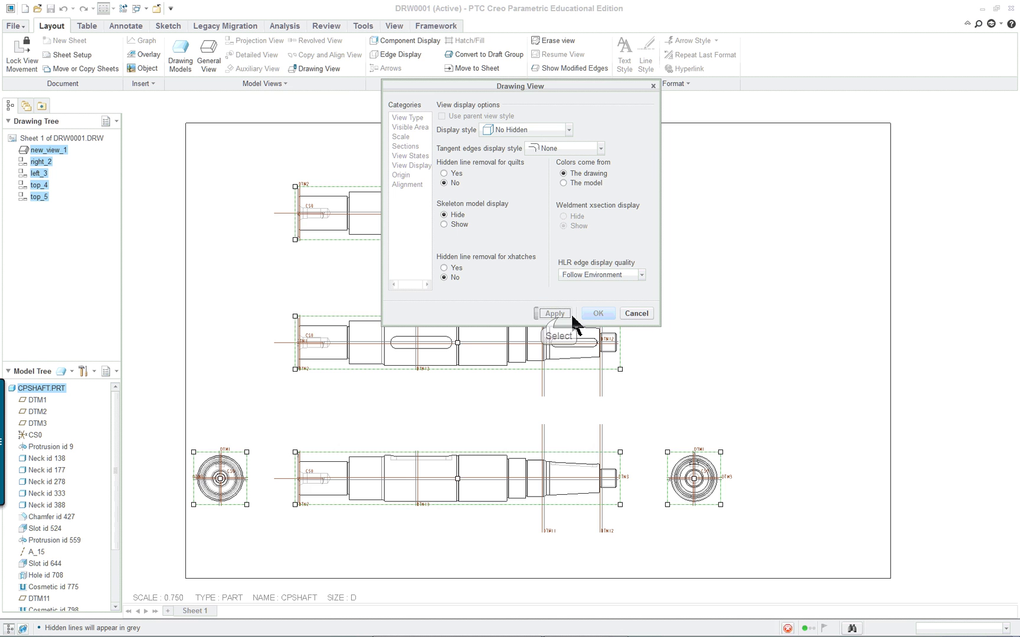
pyautogui.click(631, 314)
pyautogui.click(779, 401)
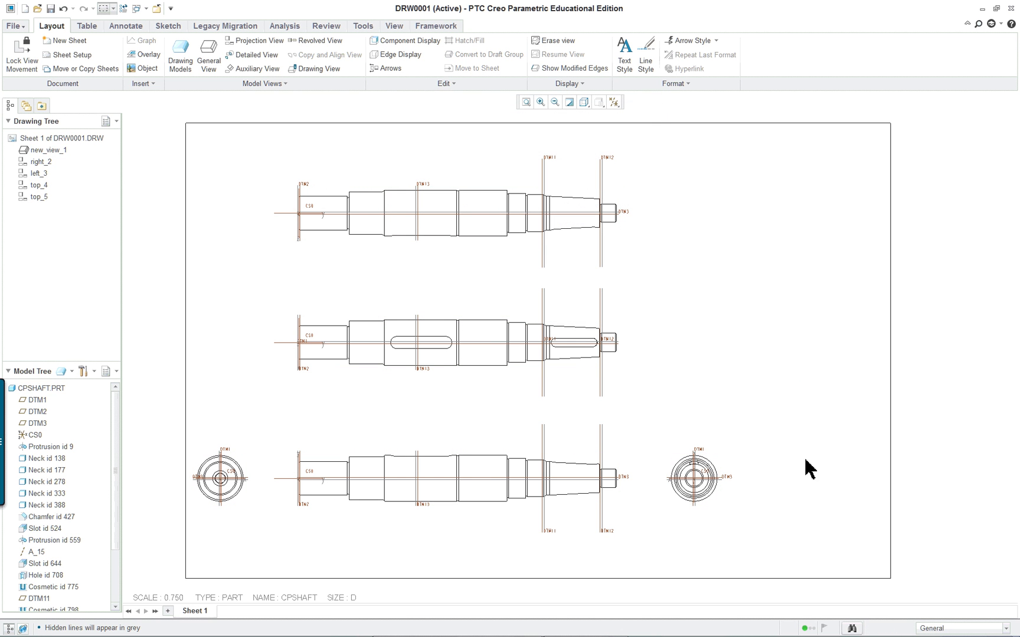
# Apply full 2D cross-section A to the general shaft view new_view_1
pyautogui.doubleClick(434, 475)
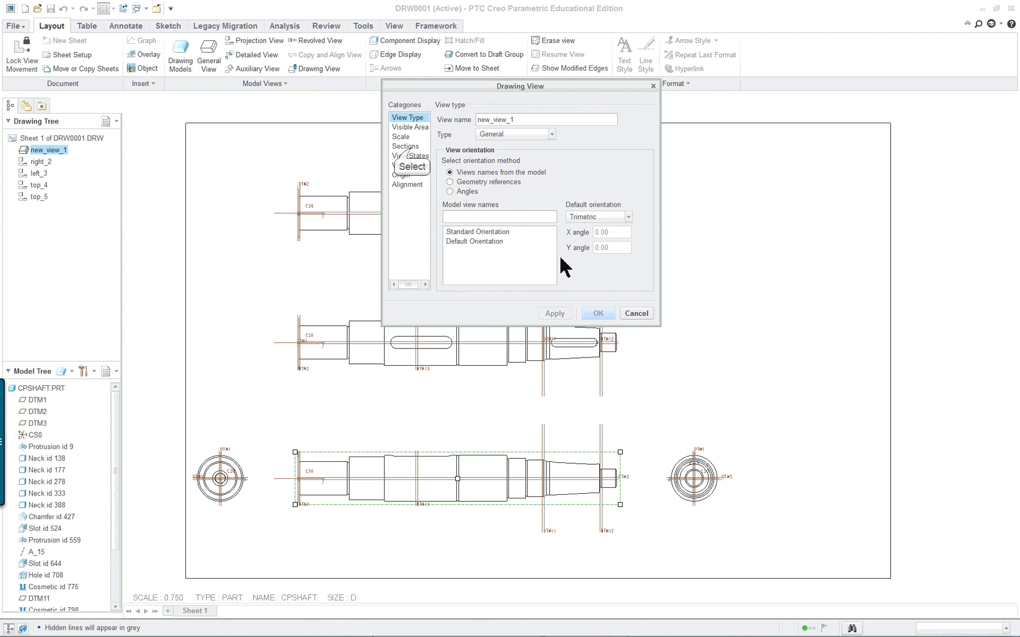
pyautogui.click(412, 147)
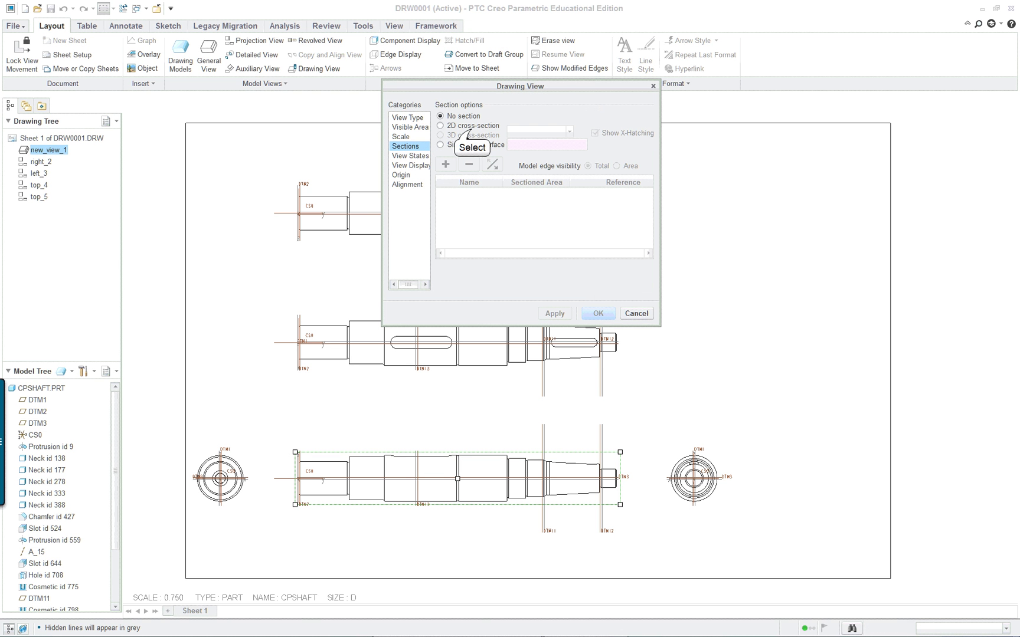
pyautogui.click(469, 130)
pyautogui.click(446, 166)
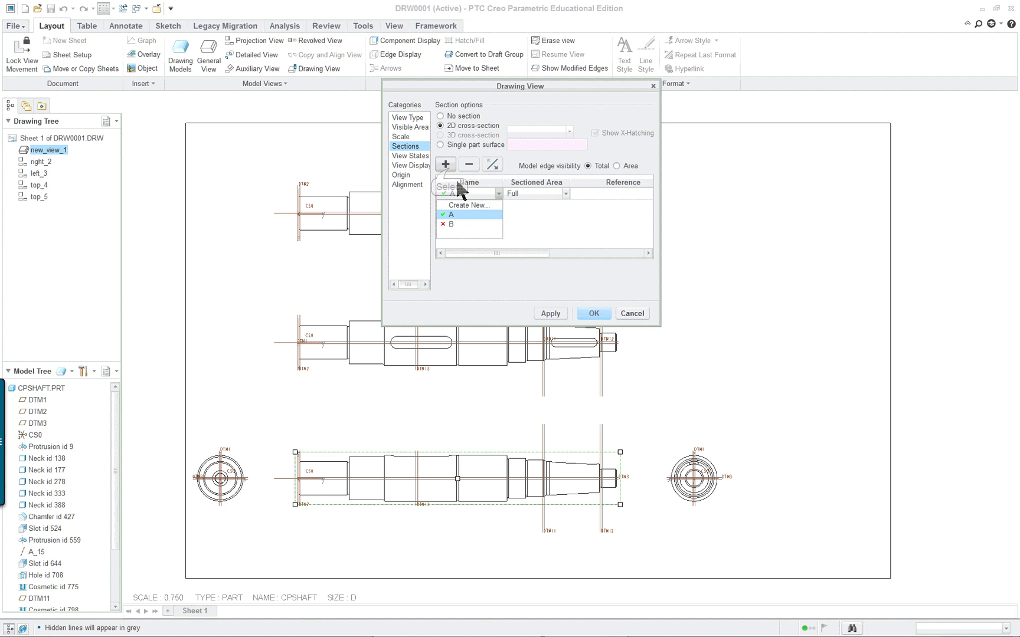
pyautogui.doubleClick(463, 214)
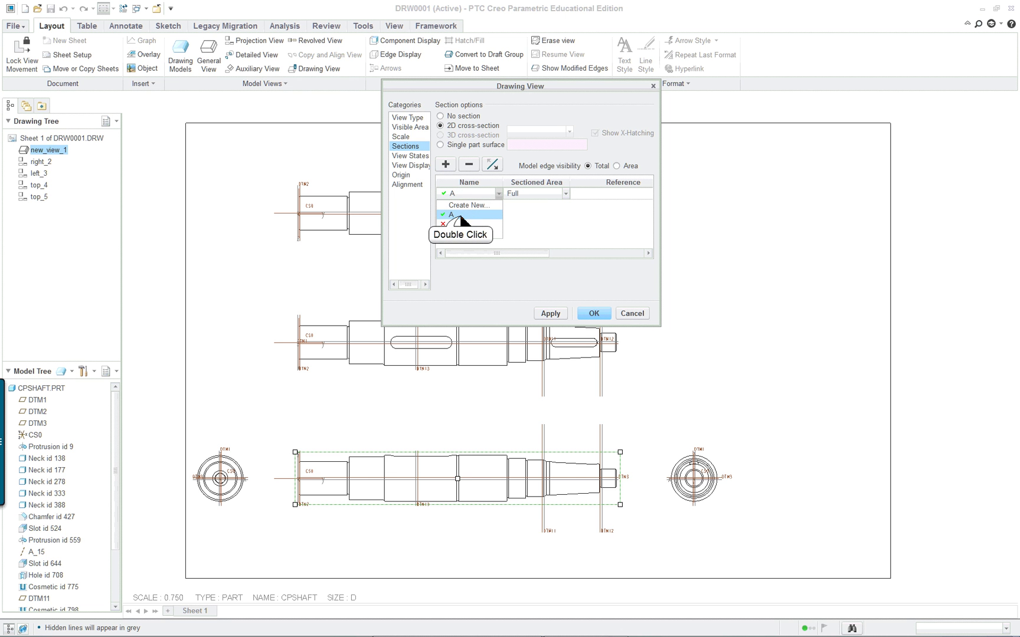
pyautogui.click(588, 315)
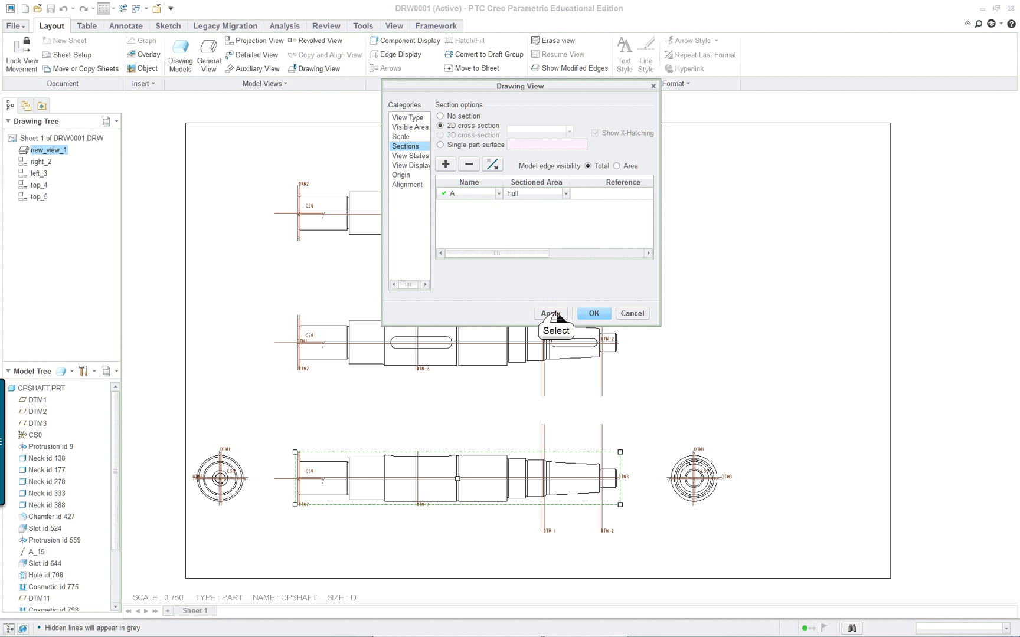
pyautogui.click(554, 313)
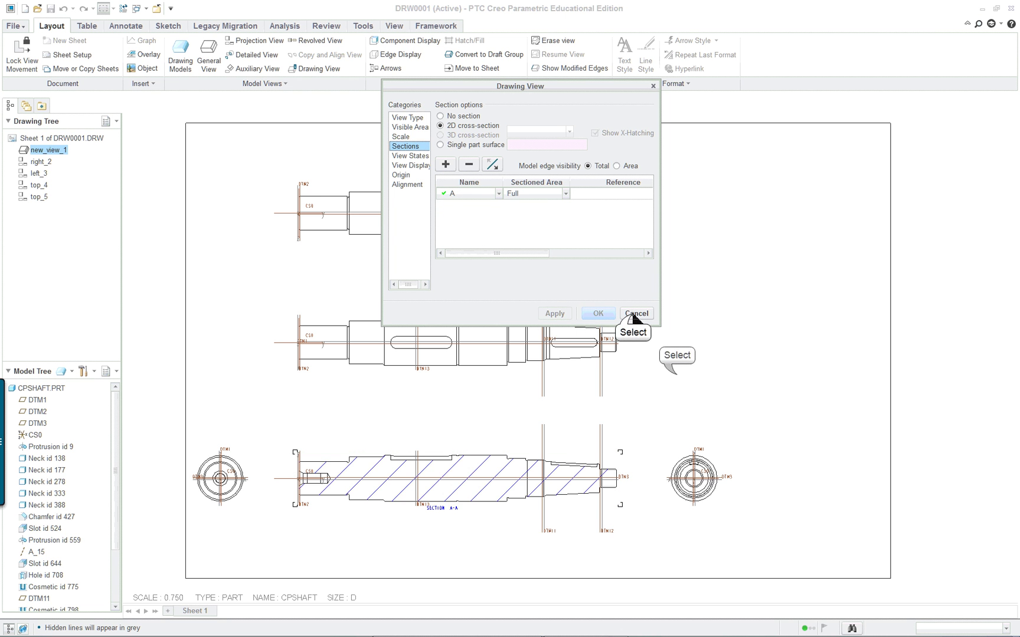
pyautogui.click(636, 314)
# Make the hatching of section A-A denser by halving its overall spacing
pyautogui.scroll(-1, 406, 564)
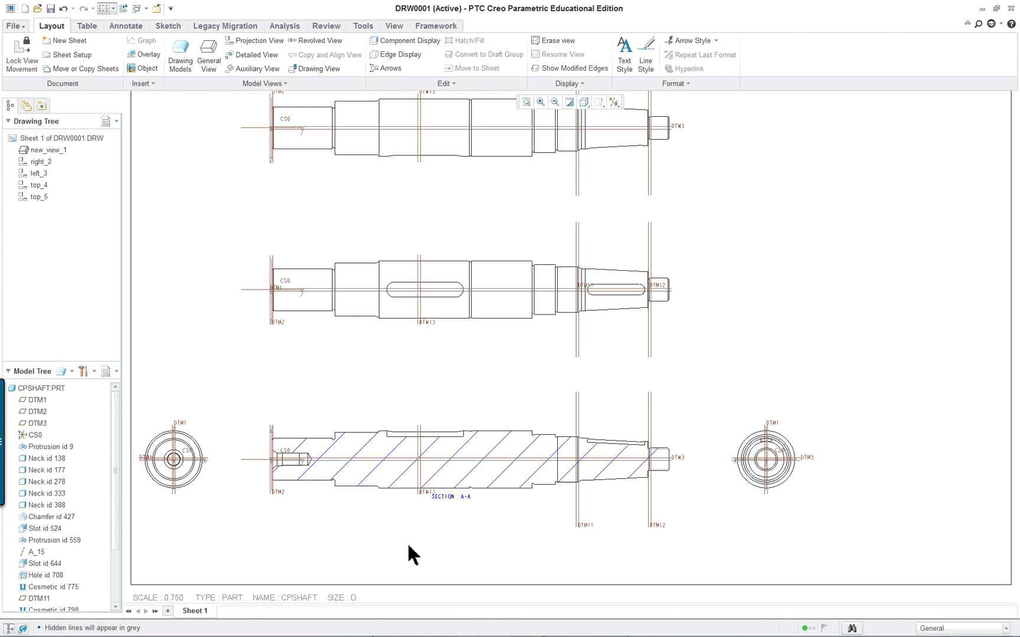
pyautogui.scroll(-2, 412, 552)
pyautogui.doubleClick(537, 400)
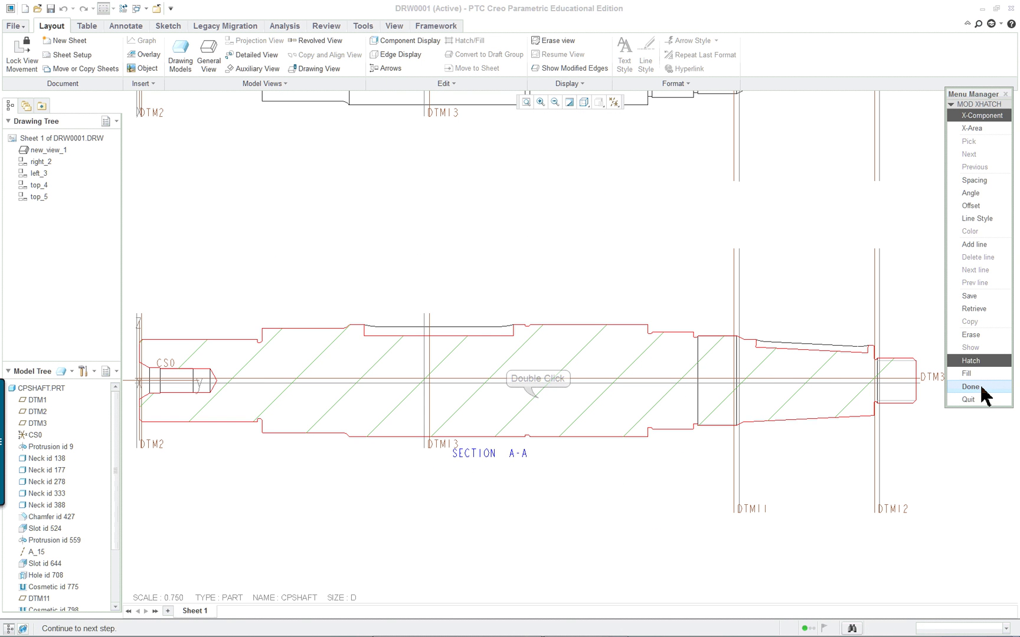
pyautogui.click(994, 363)
pyautogui.click(983, 180)
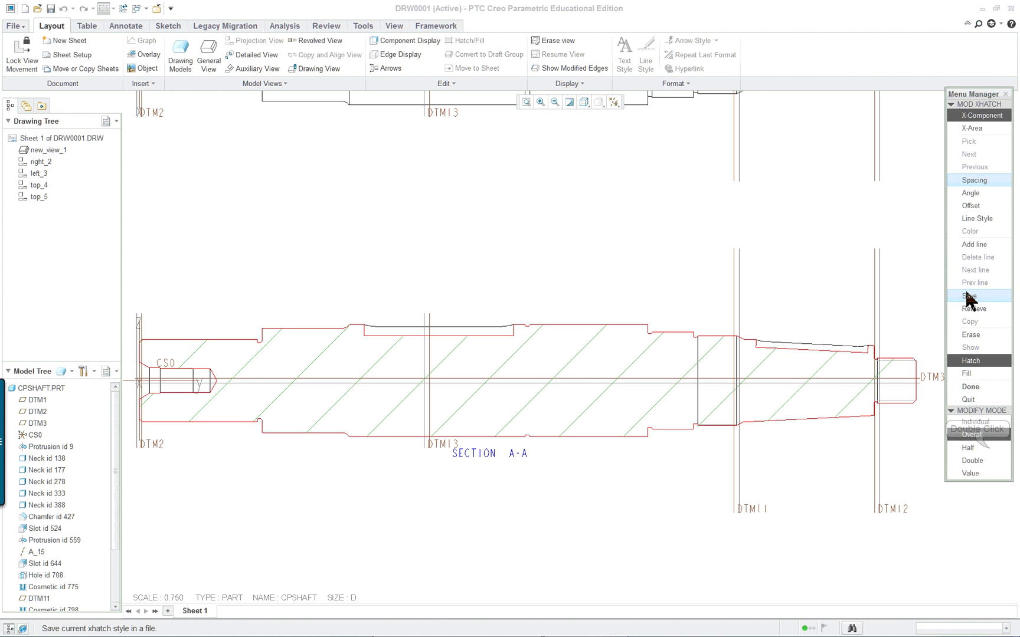
pyautogui.click(987, 448)
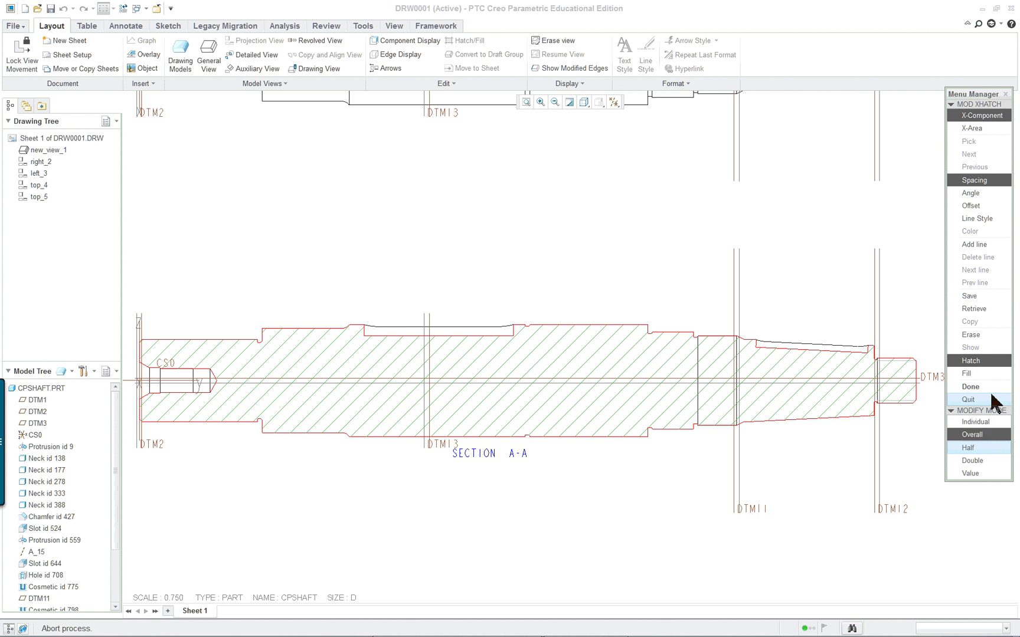
pyautogui.click(989, 421)
pyautogui.click(985, 387)
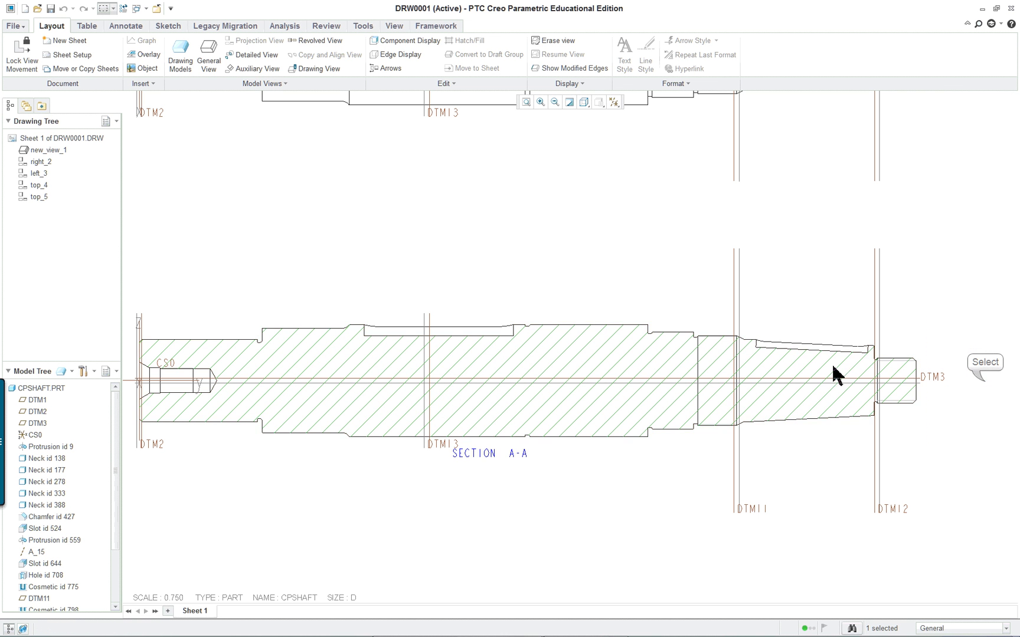
# Apply full 2D cross-section B to the projected end view left_3
pyautogui.scroll(4, 785, 348)
pyautogui.scroll(-2, 926, 173)
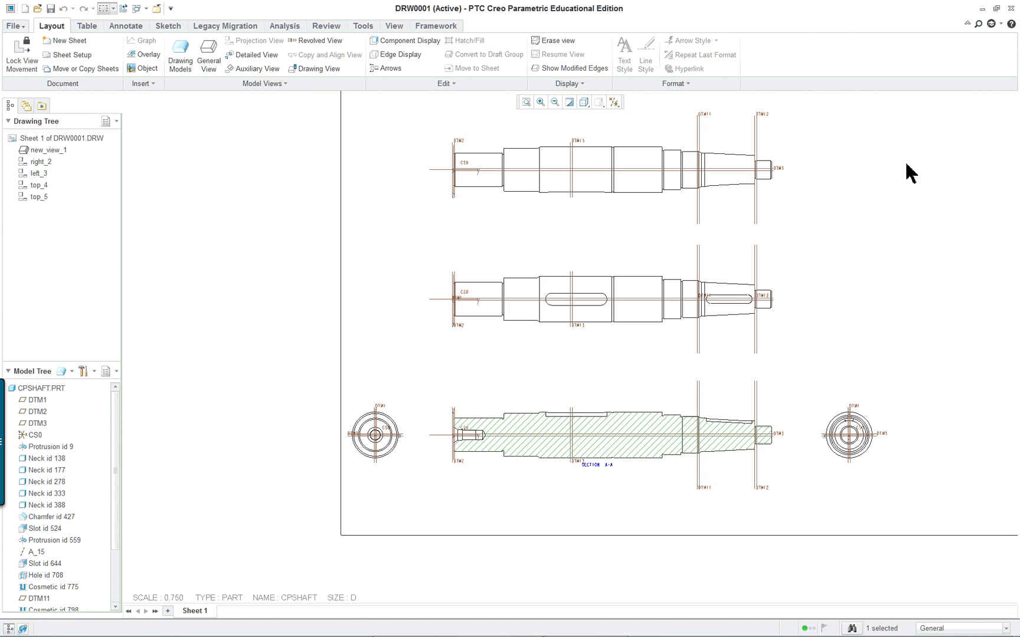
pyautogui.moveTo(836, 191)
pyautogui.mouseDown(button='middle')
pyautogui.moveTo(754, 241)
pyautogui.moveTo(684, 231)
pyautogui.mouseUp(button='middle')
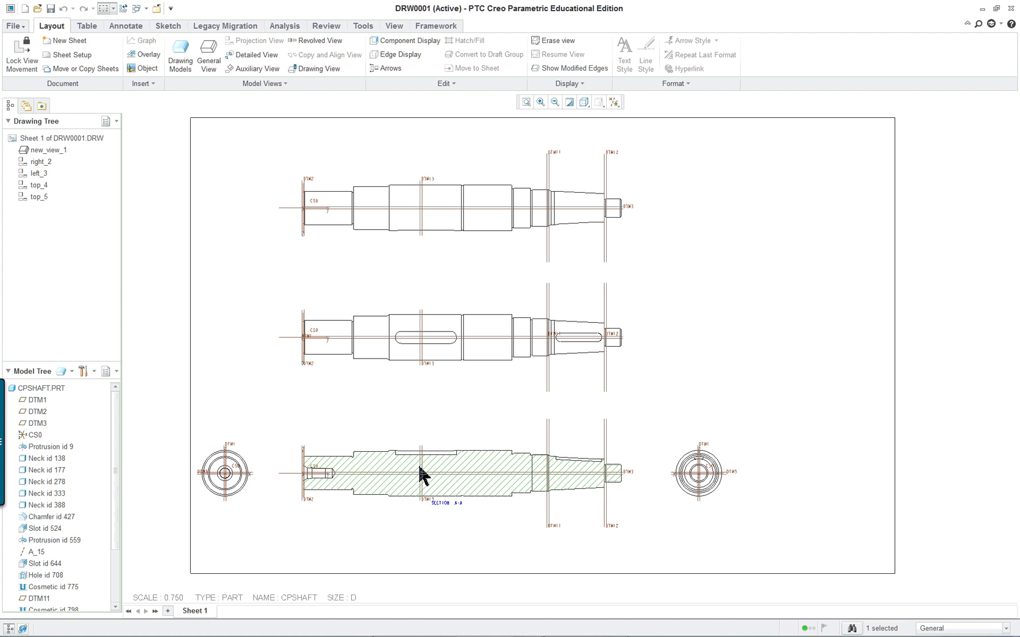
pyautogui.scroll(3, 163, 478)
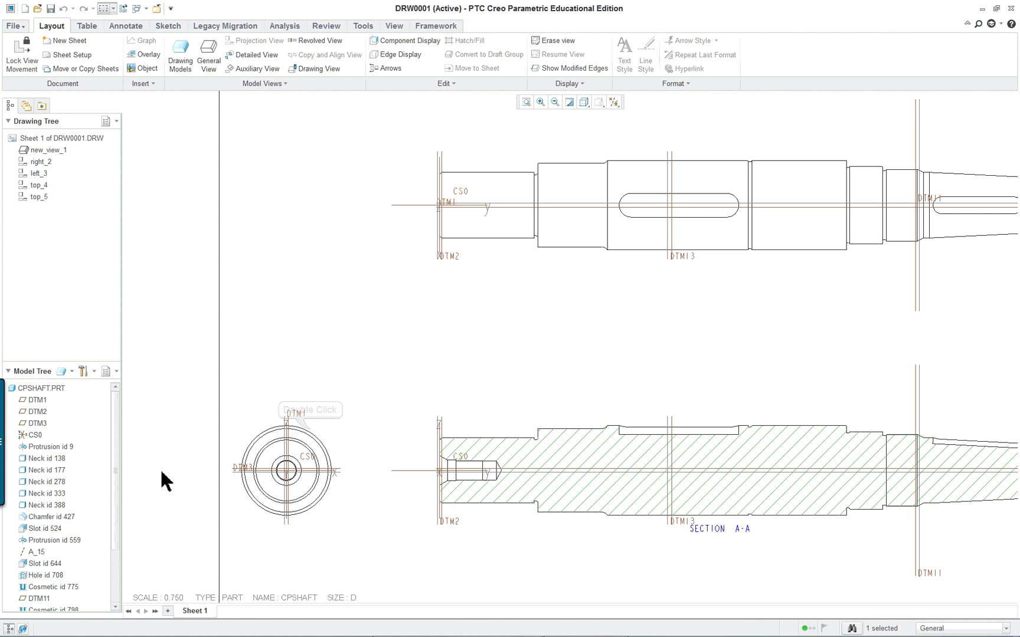
pyautogui.doubleClick(311, 431)
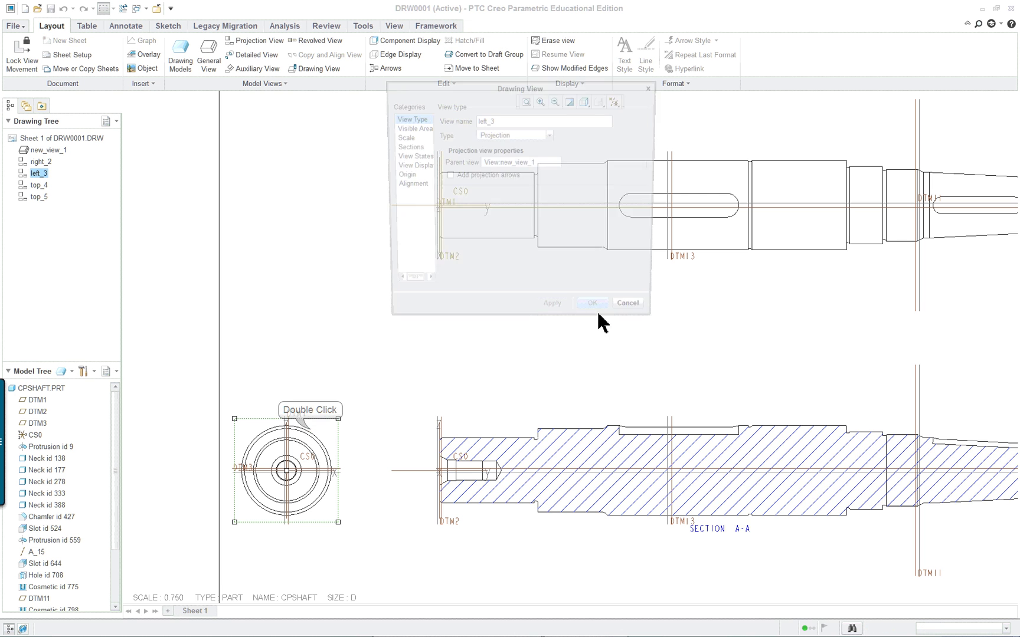
pyautogui.click(404, 146)
pyautogui.click(439, 126)
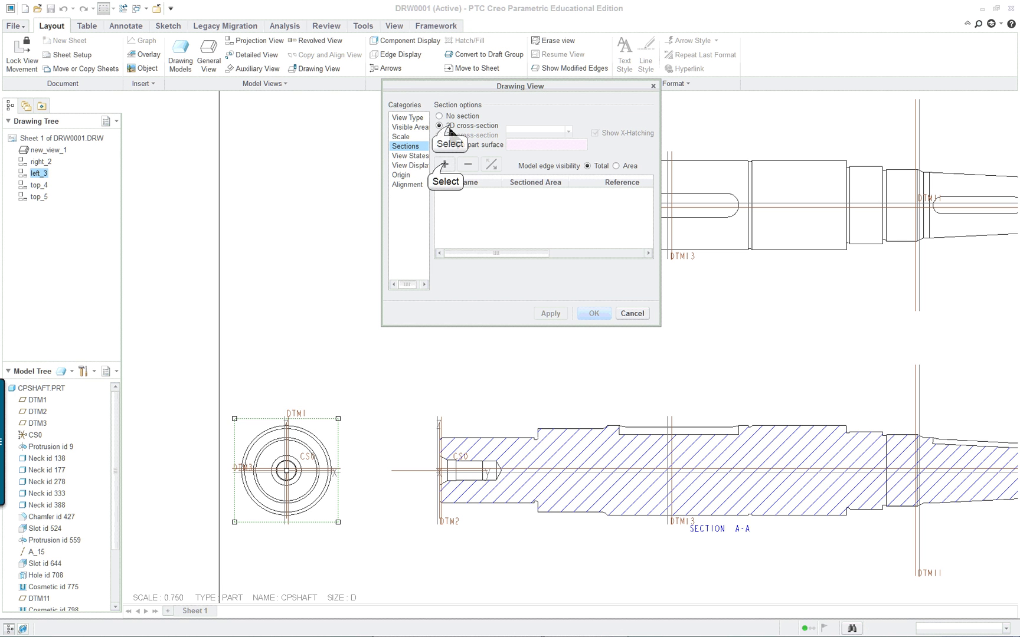
pyautogui.click(452, 160)
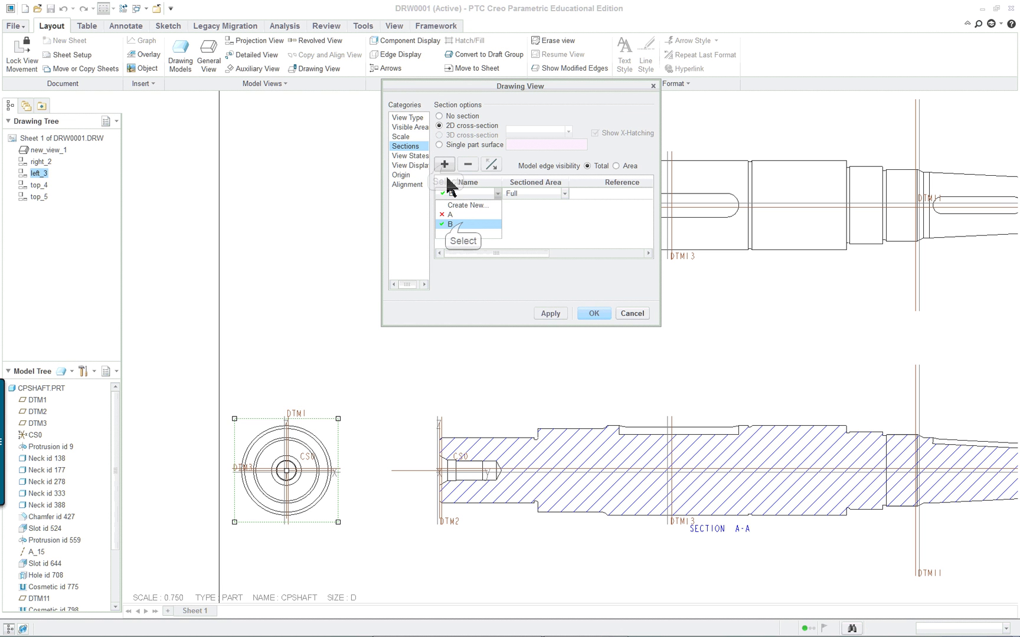
pyautogui.click(463, 224)
pyautogui.click(552, 313)
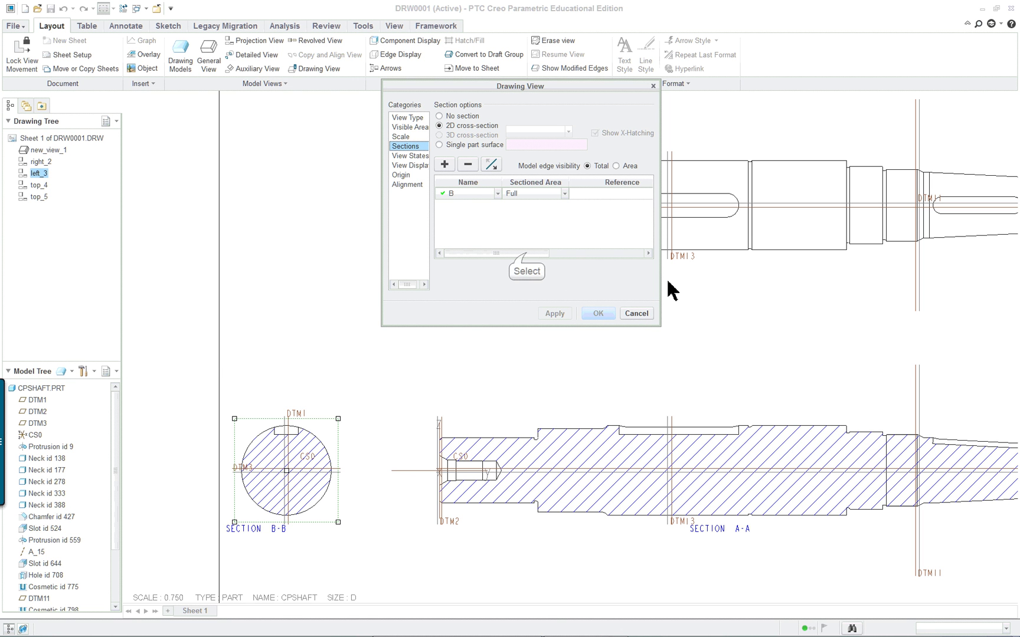
# Set the arrow display of section B to the general view new_view_1 and close the view properties
pyautogui.moveTo(527, 254); pyautogui.dragTo(632, 259)
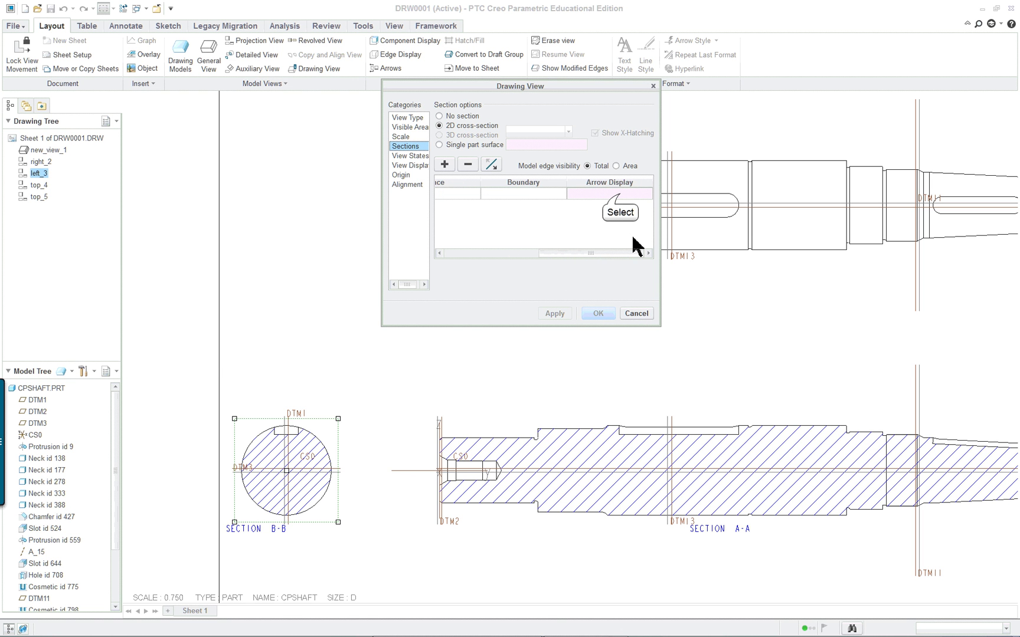
pyautogui.click(614, 193)
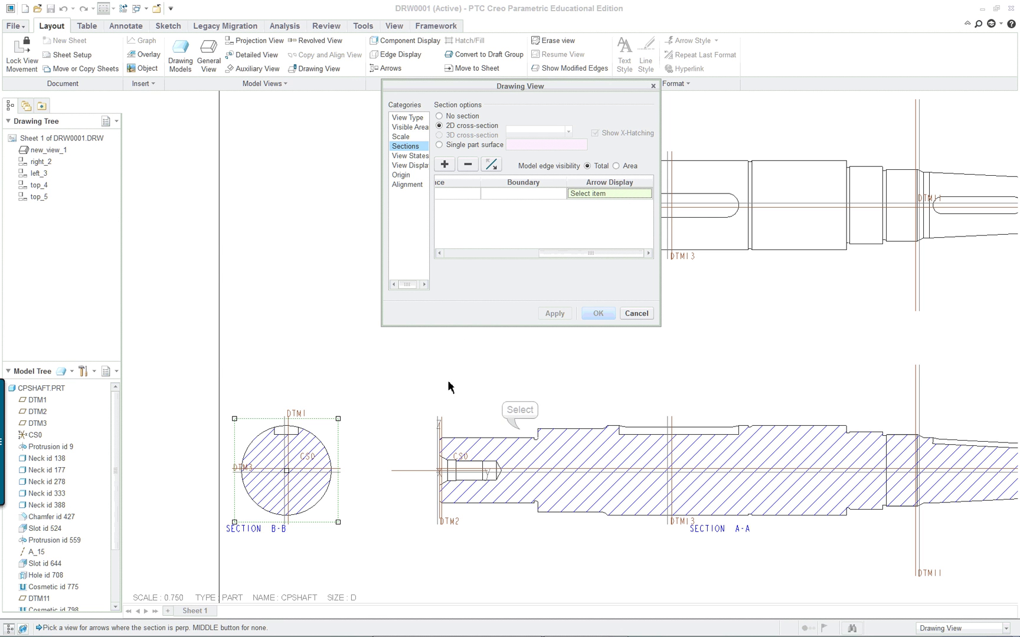
pyautogui.click(520, 434)
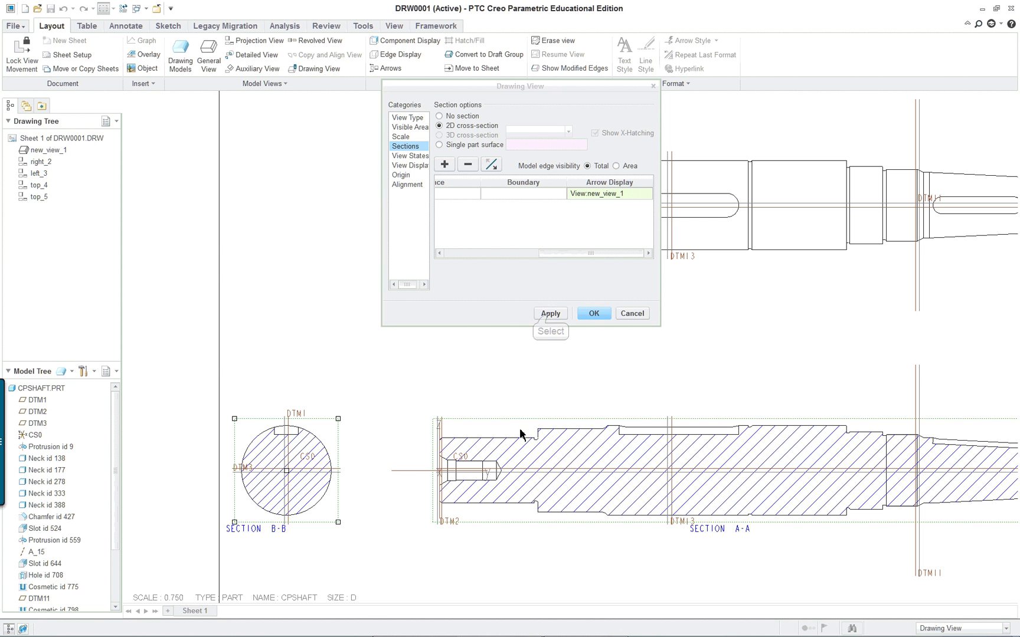
pyautogui.click(549, 313)
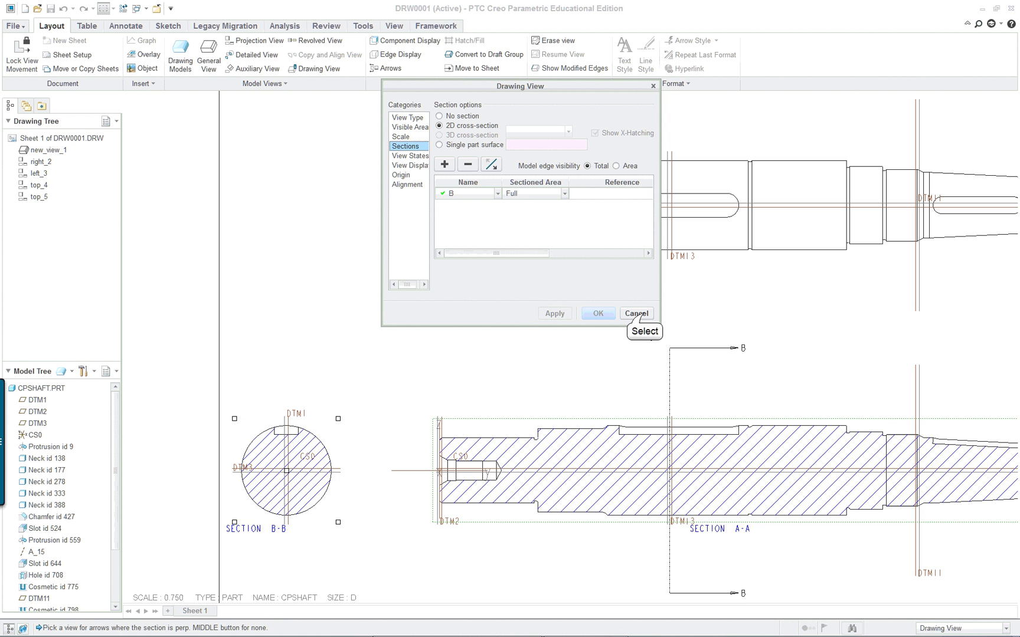
pyautogui.click(644, 314)
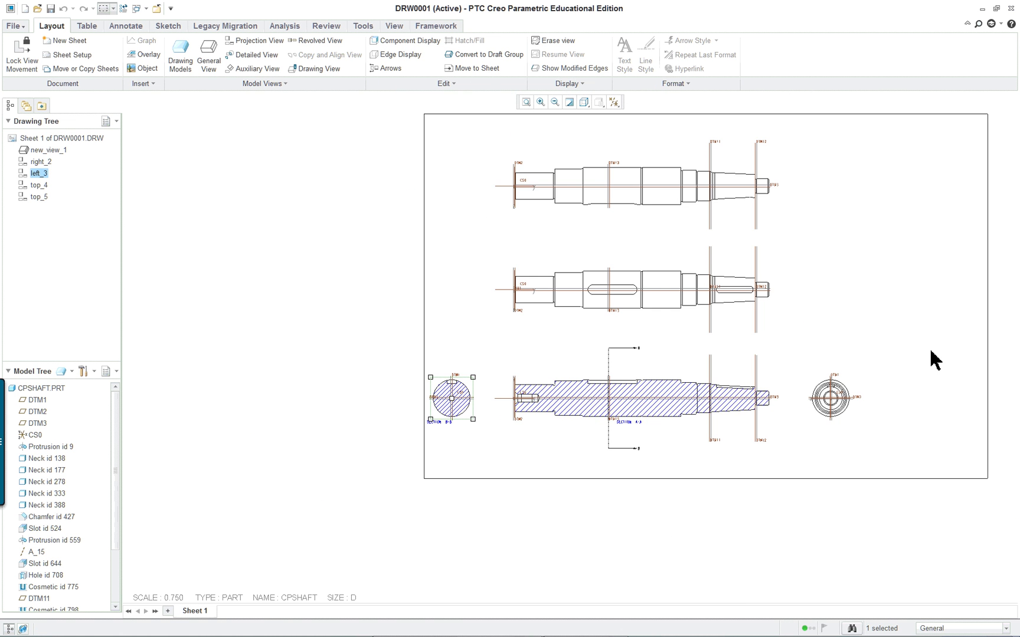
# Add the section A arrows of the general view to the projected shaft view directly above it, and clear the selection
pyautogui.scroll(3, 940, 380)
pyautogui.click(666, 391)
pyautogui.rightClick(780, 348)
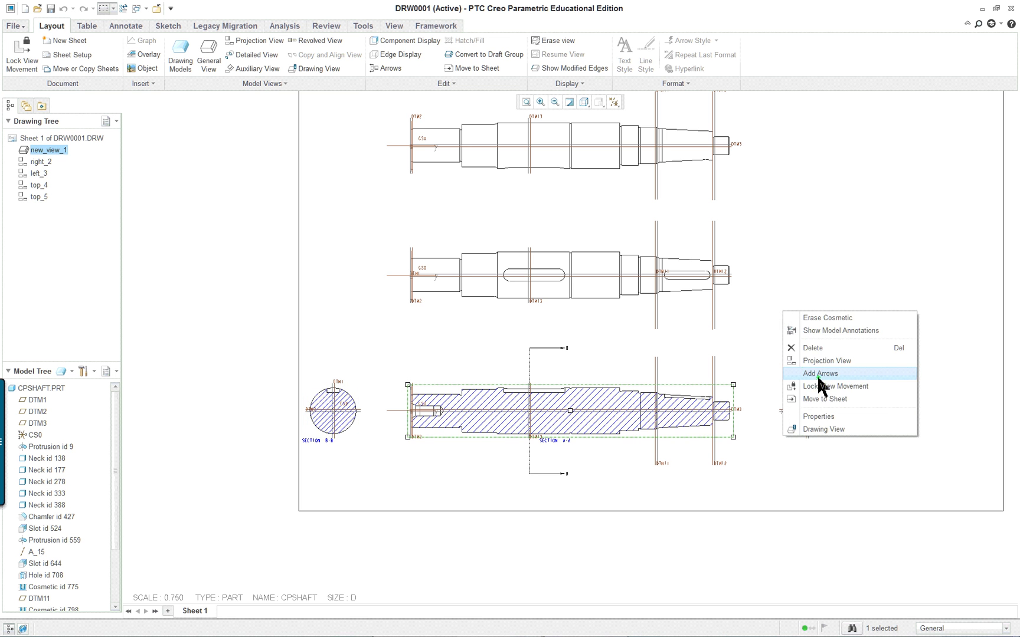
pyautogui.click(791, 368)
pyautogui.click(688, 294)
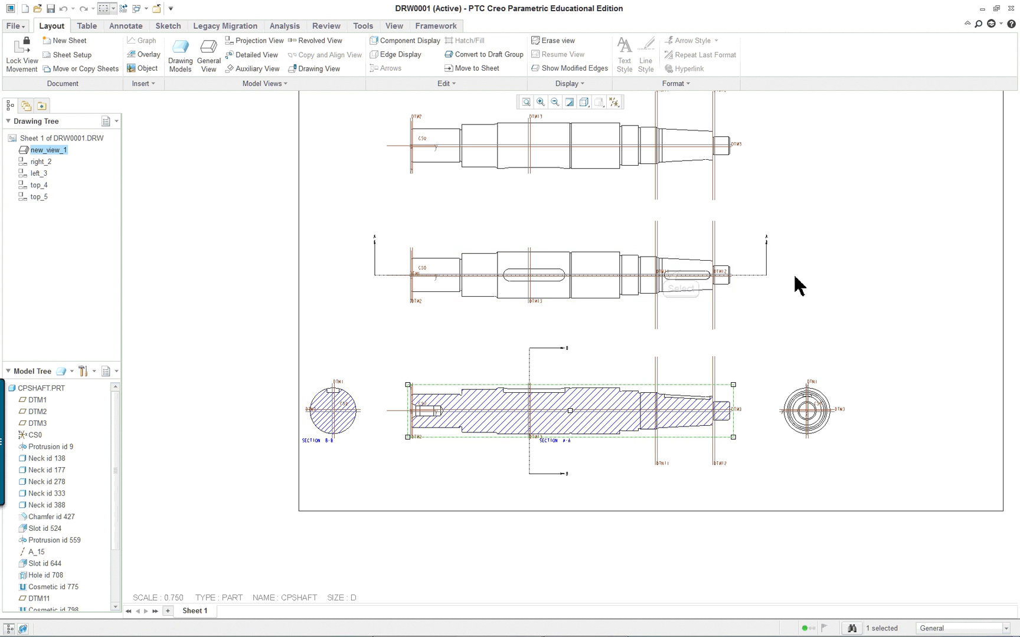
pyautogui.scroll(-2, 868, 233)
pyautogui.scroll(2, 838, 258)
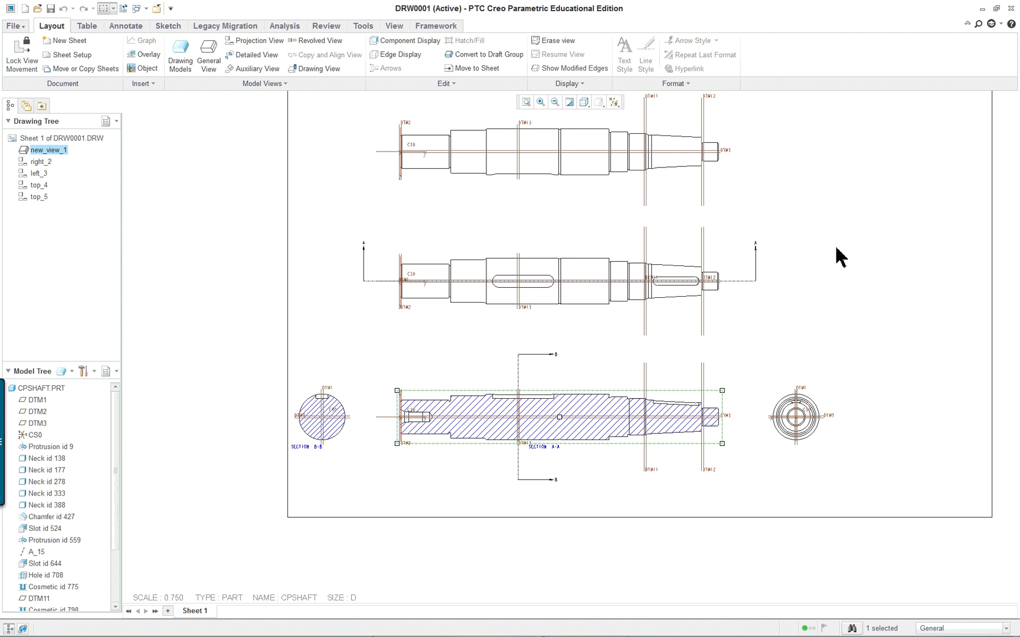
pyautogui.scroll(-1, 827, 268)
pyautogui.click(815, 298)
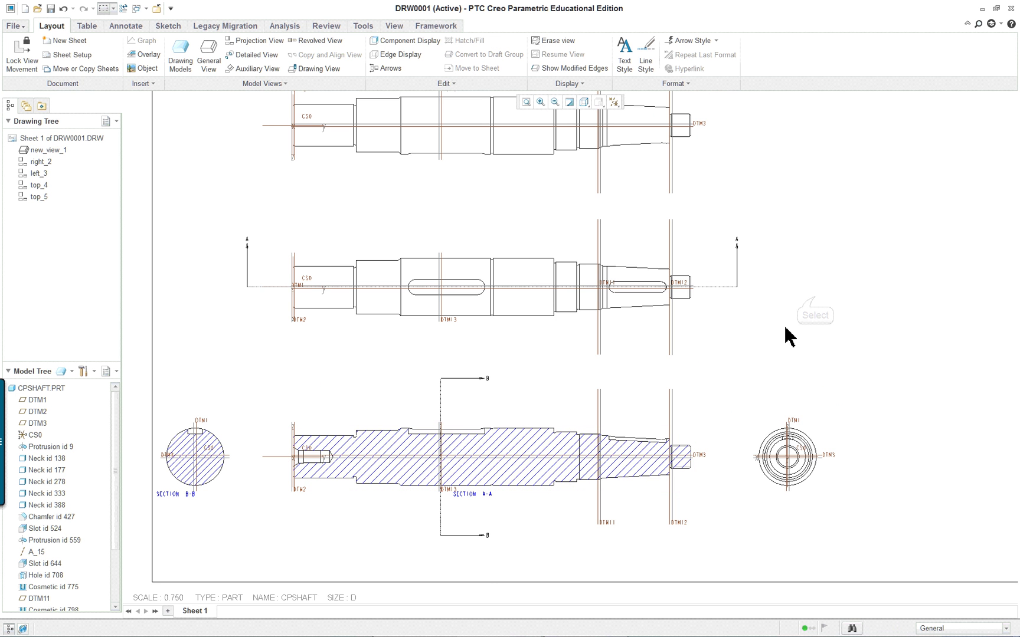
pyautogui.scroll(2, 395, 524)
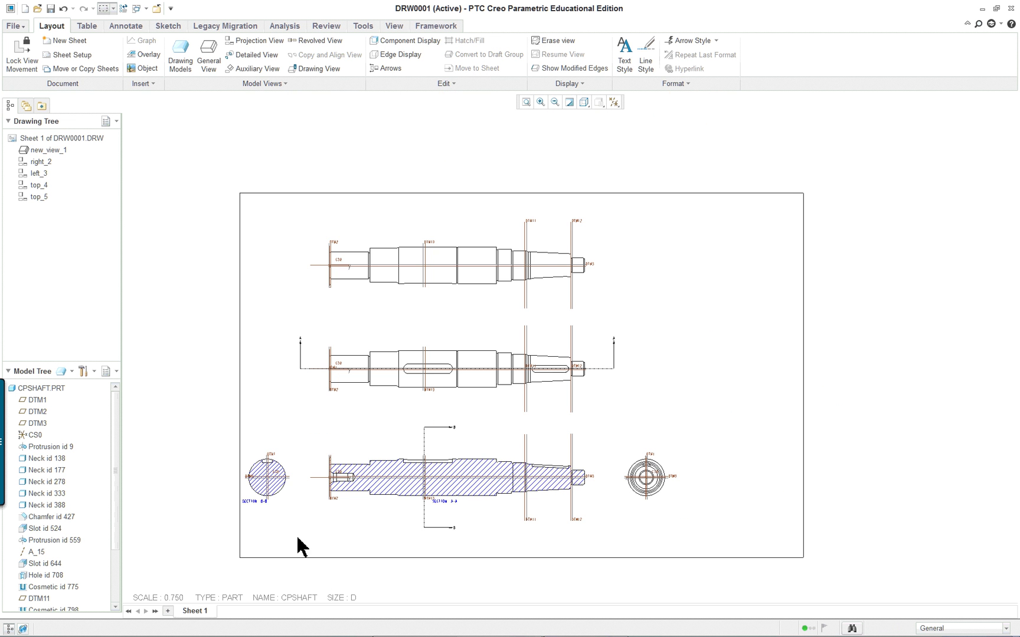
pyautogui.scroll(-3, 251, 534)
pyautogui.scroll(3, 708, 528)
pyautogui.moveTo(944, 493)
pyautogui.mouseDown(button='middle')
pyautogui.moveTo(705, 462)
pyautogui.moveTo(368, 485)
pyautogui.mouseUp(button='middle')
pyautogui.scroll(-2, 283, 459)
pyautogui.scroll(2, 569, 452)
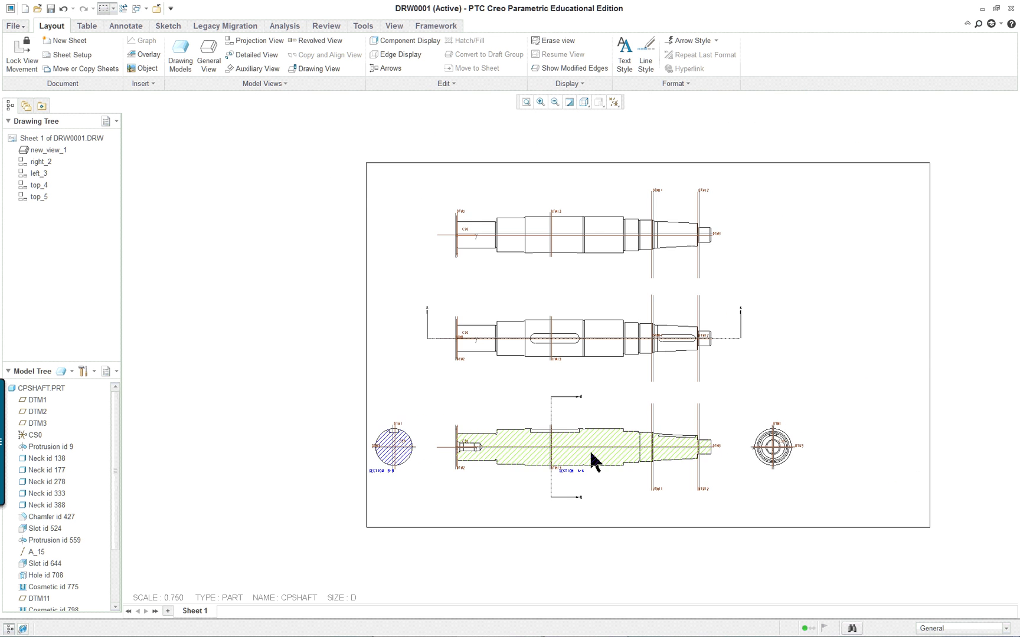
pyautogui.scroll(-1, 767, 425)
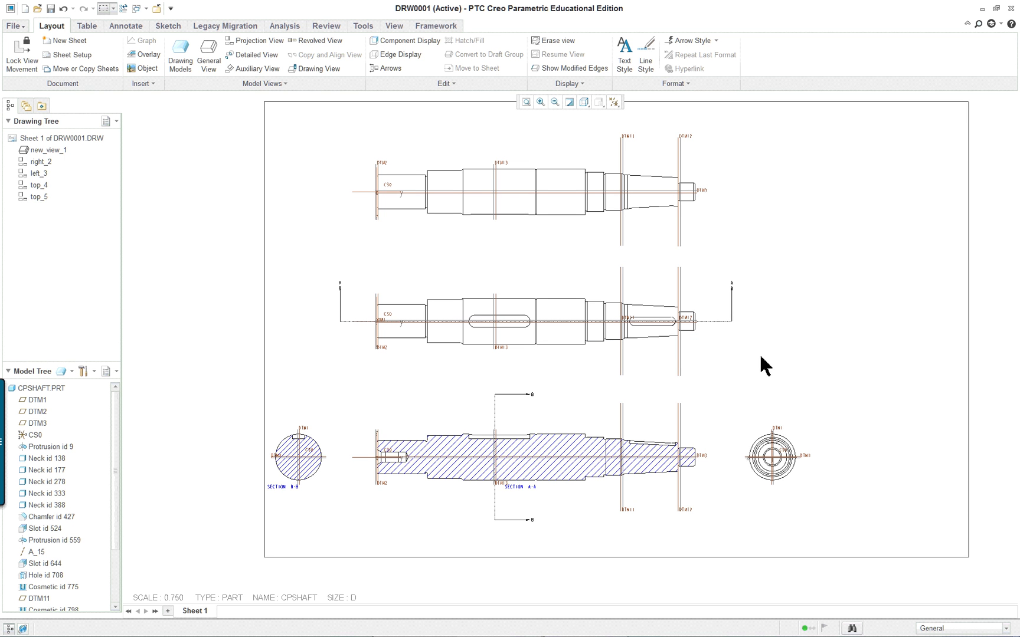
# Create a detailed view of the shaft's left end in section A-A, outlining the area around the hole and placing it near the sheet's upper right
pyautogui.click(253, 55)
pyautogui.click(406, 440)
pyautogui.click(358, 419)
pyautogui.click(357, 467)
pyautogui.click(358, 465)
pyautogui.click(359, 464)
pyautogui.click(395, 503)
pyautogui.click(439, 458)
pyautogui.click(395, 412)
pyautogui.middleClick(371, 387)
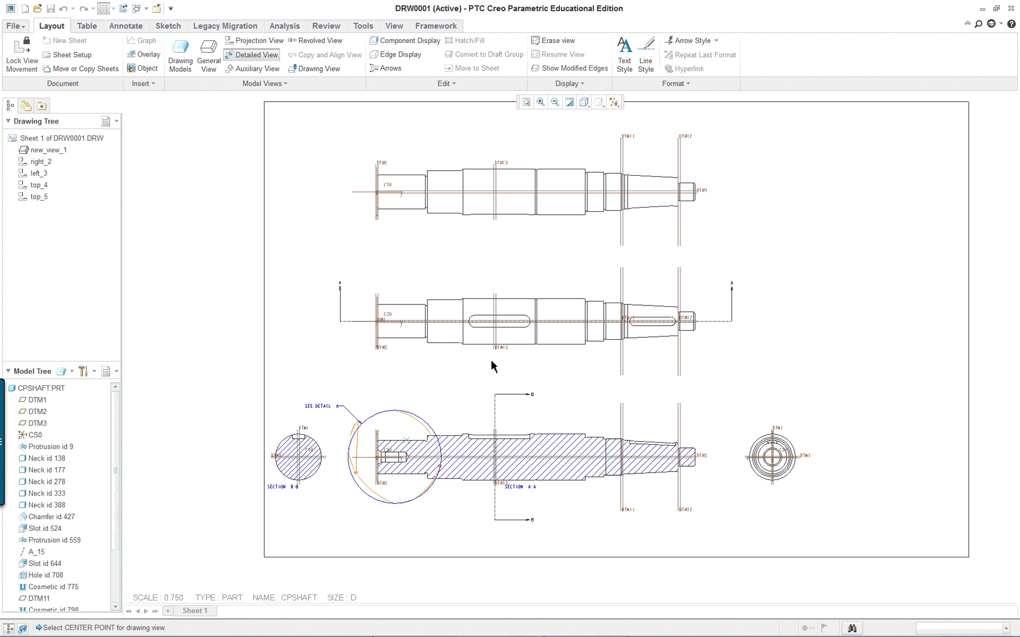
pyautogui.click(829, 207)
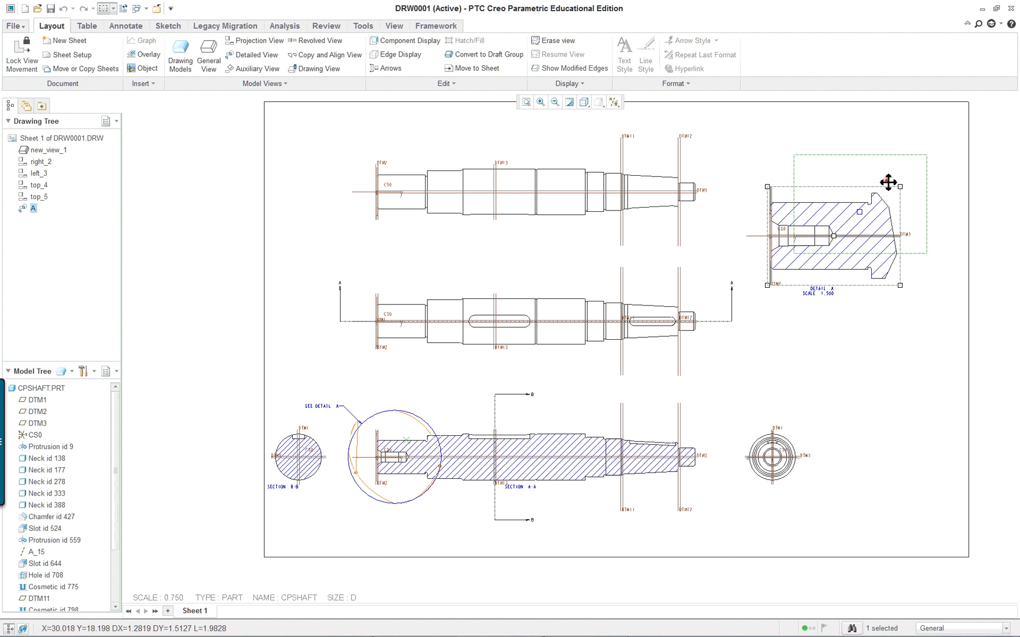
# Move detail view A closer to the sheet's upper right corner and clear the selection
pyautogui.moveTo(862, 214); pyautogui.dragTo(888, 182)
pyautogui.scroll(-1, 959, 184)
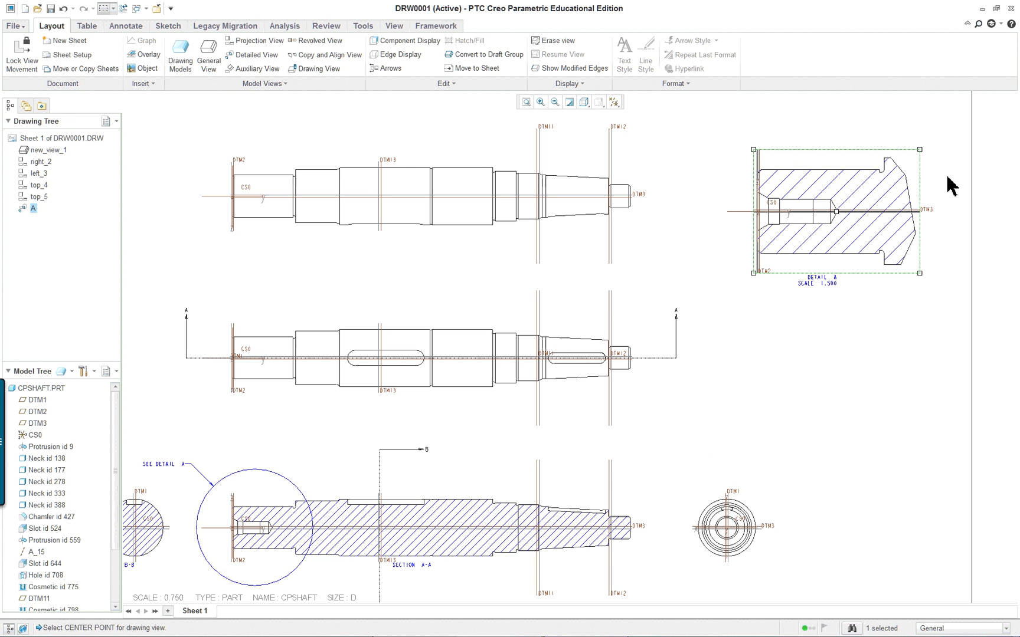
pyautogui.scroll(-2, 944, 156)
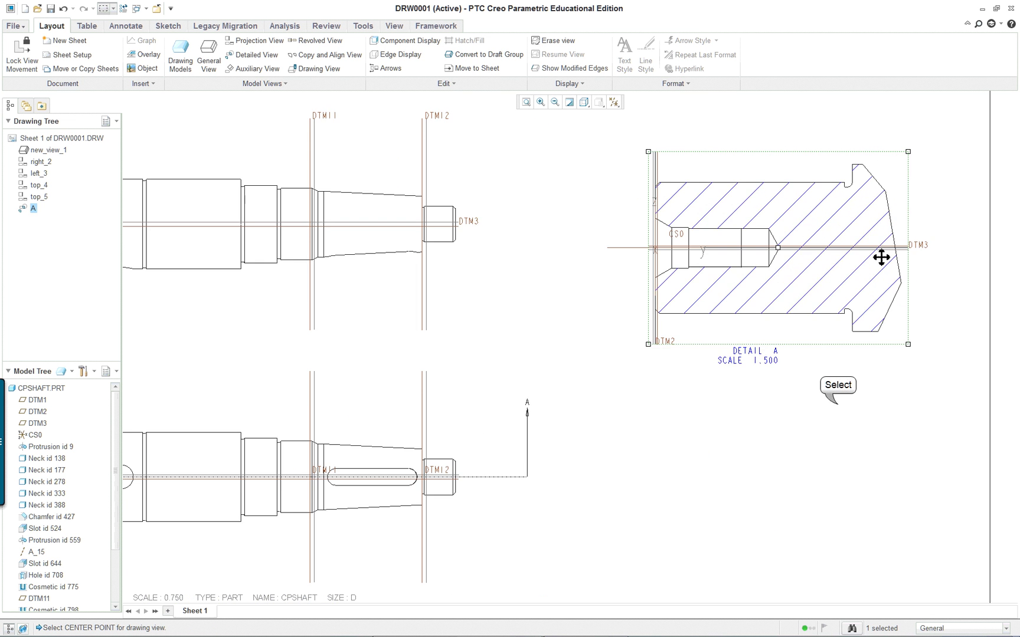
pyautogui.click(842, 408)
# Hide the datum planes and coordinate systems in all drawing views
pyautogui.click(614, 103)
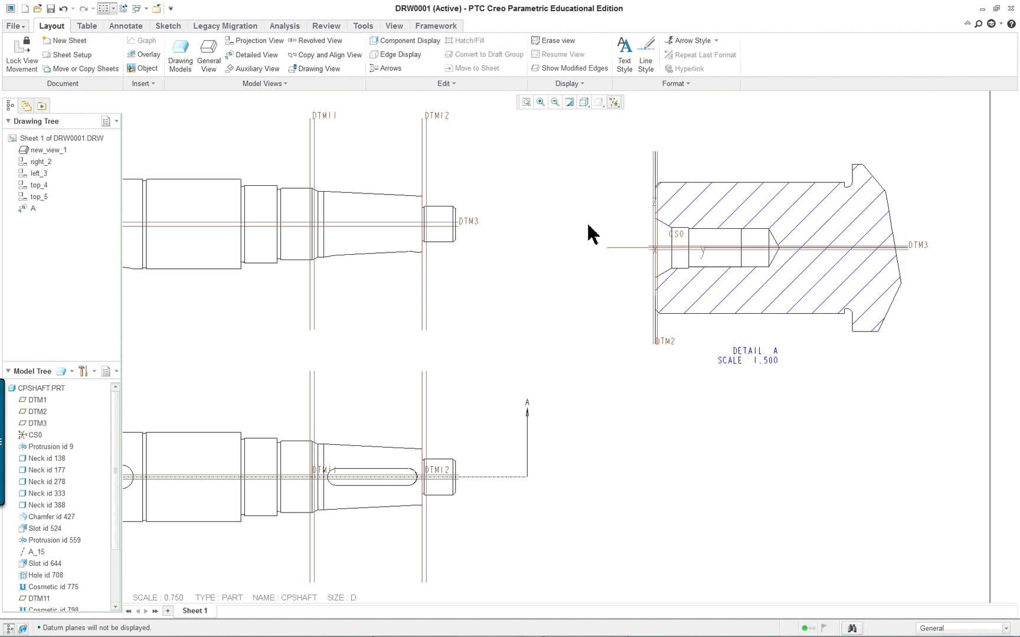
pyautogui.scroll(1, 590, 230)
pyautogui.scroll(1, 891, 165)
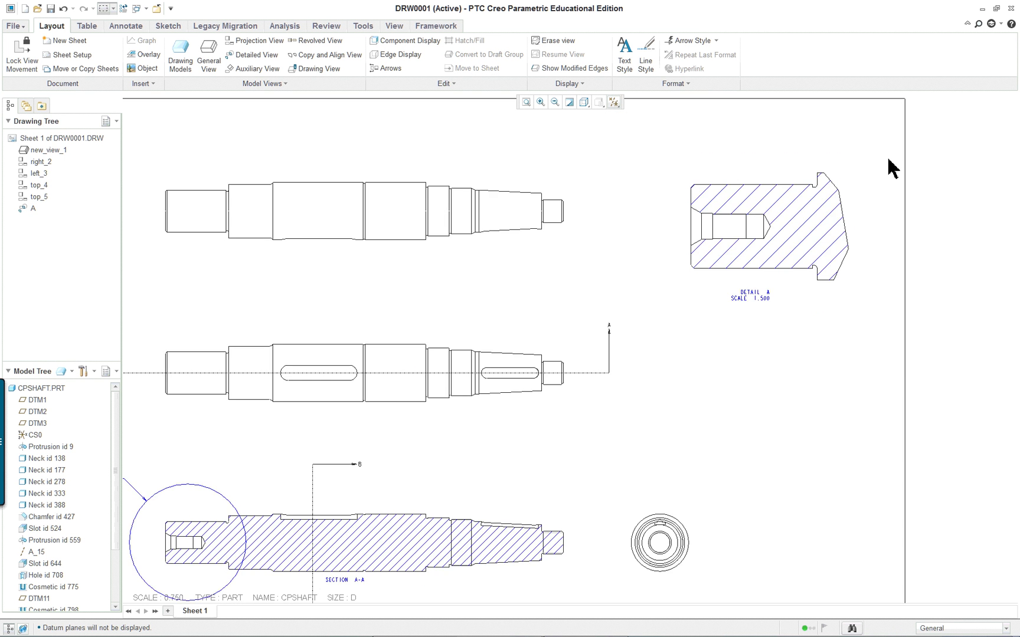
# Show all model dimensions of the end hole and its cosmetic thread in detail view A
pyautogui.click(126, 26)
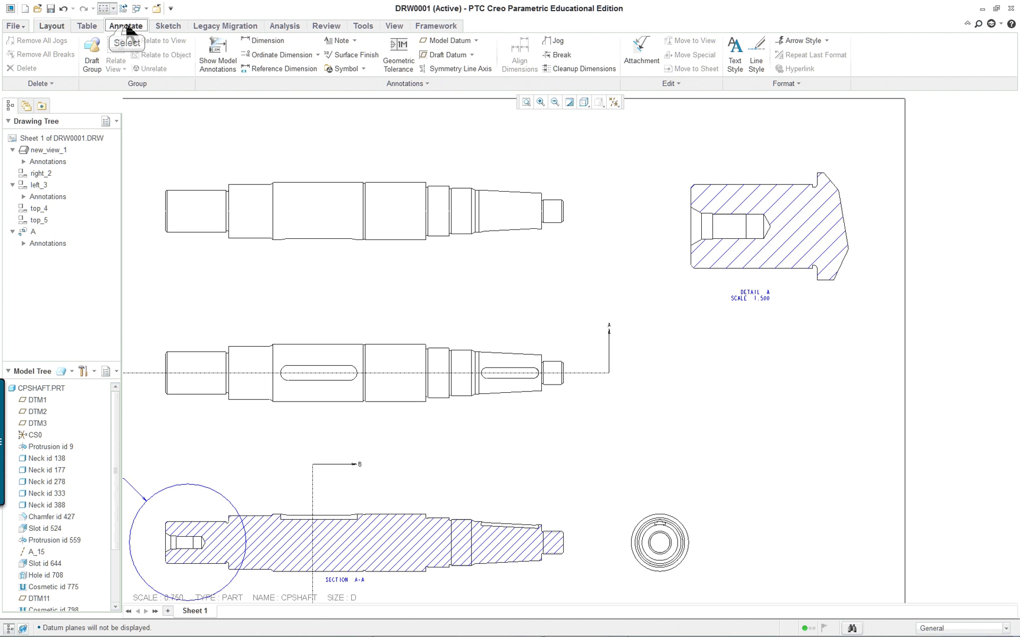
pyautogui.click(214, 47)
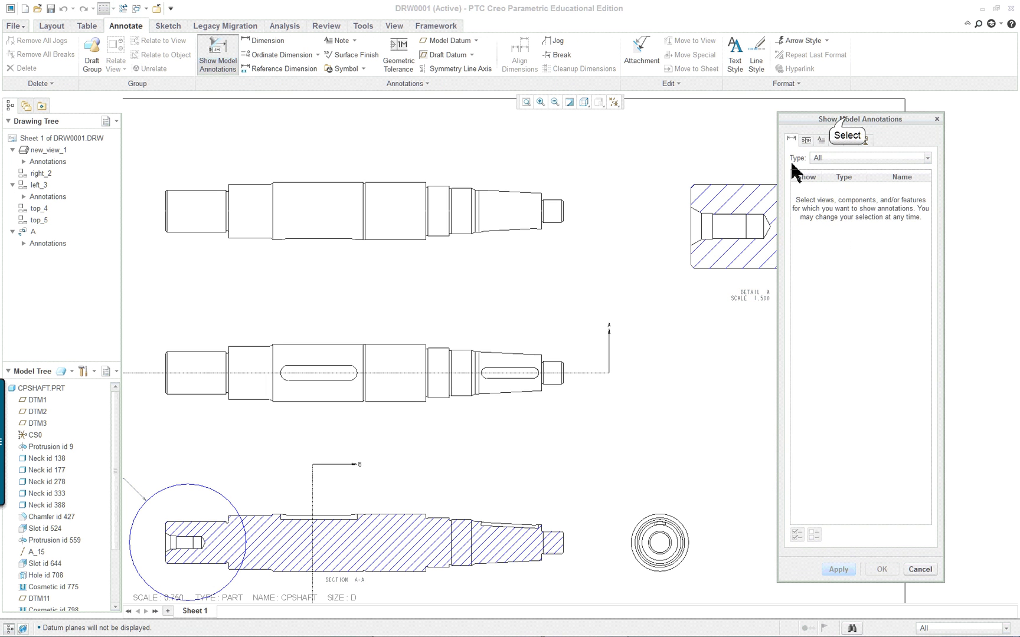
pyautogui.moveTo(848, 121); pyautogui.dragTo(933, 141)
pyautogui.scroll(5, 852, 224)
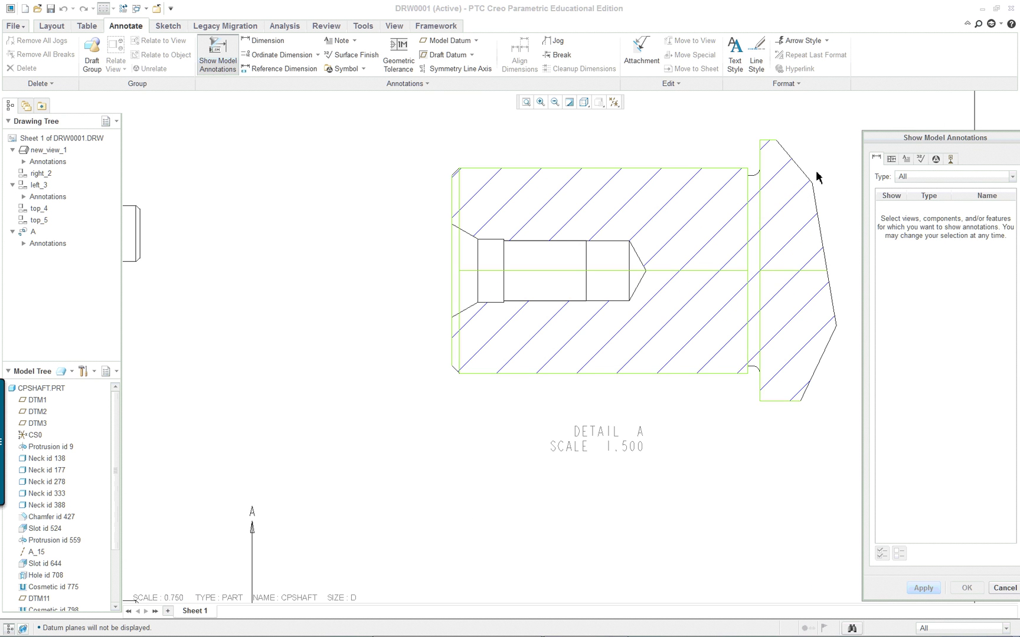
pyautogui.click(559, 266)
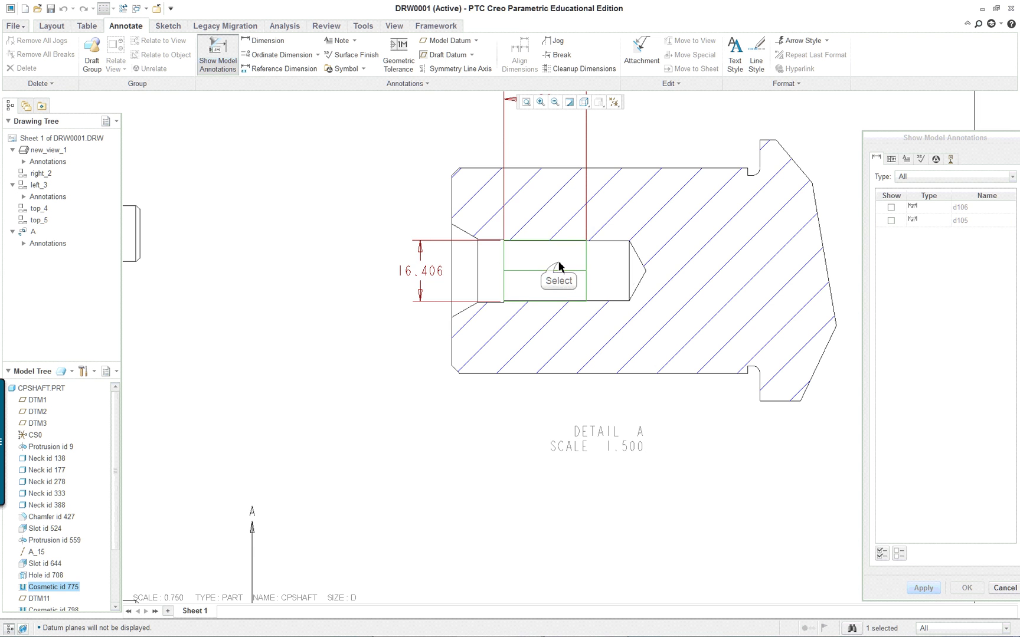
pyautogui.keyDown('ctrl'); pyautogui.click(616, 263); pyautogui.keyUp('ctrl')
pyautogui.scroll(3, 620, 195)
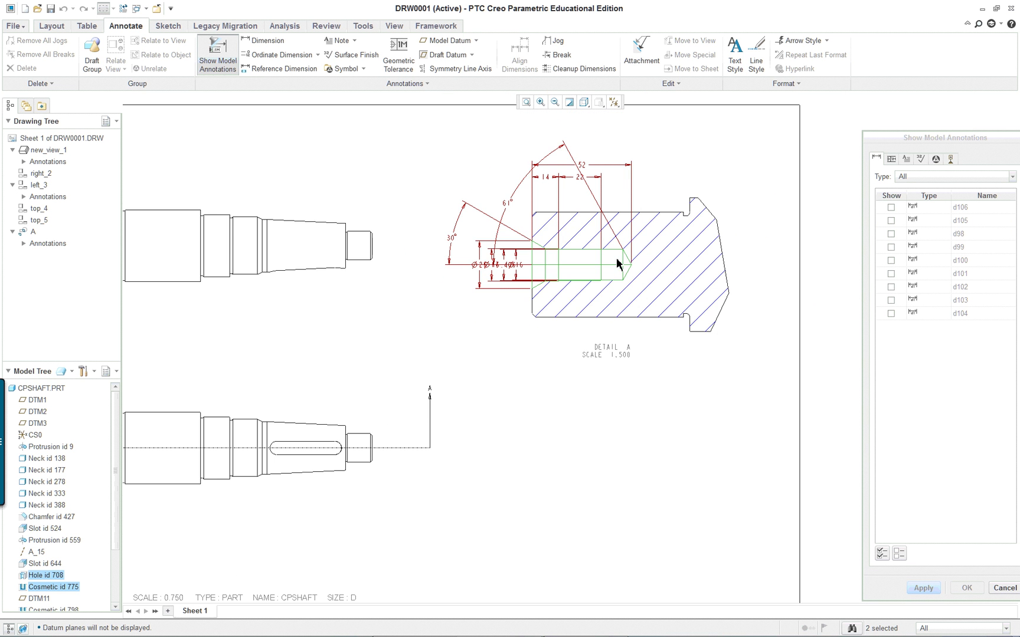
pyautogui.scroll(-2, 646, 160)
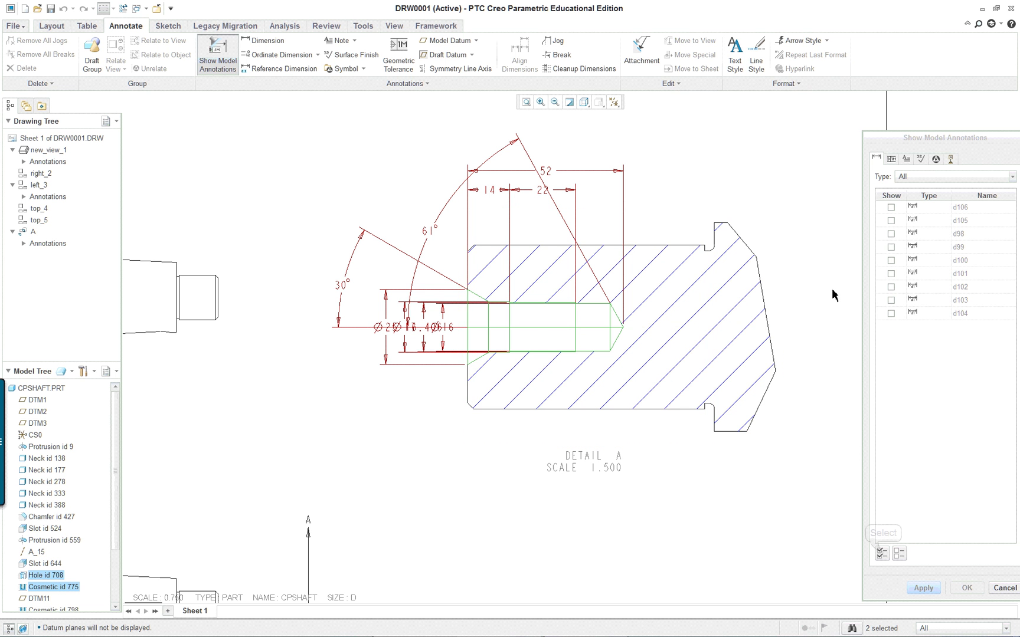
pyautogui.click(881, 553)
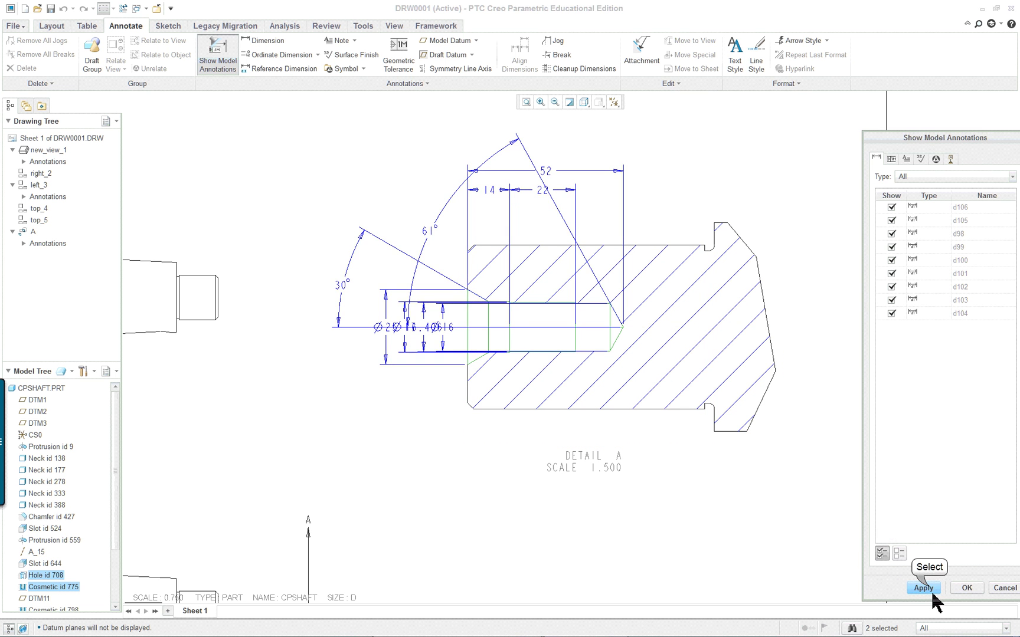
pyautogui.click(923, 588)
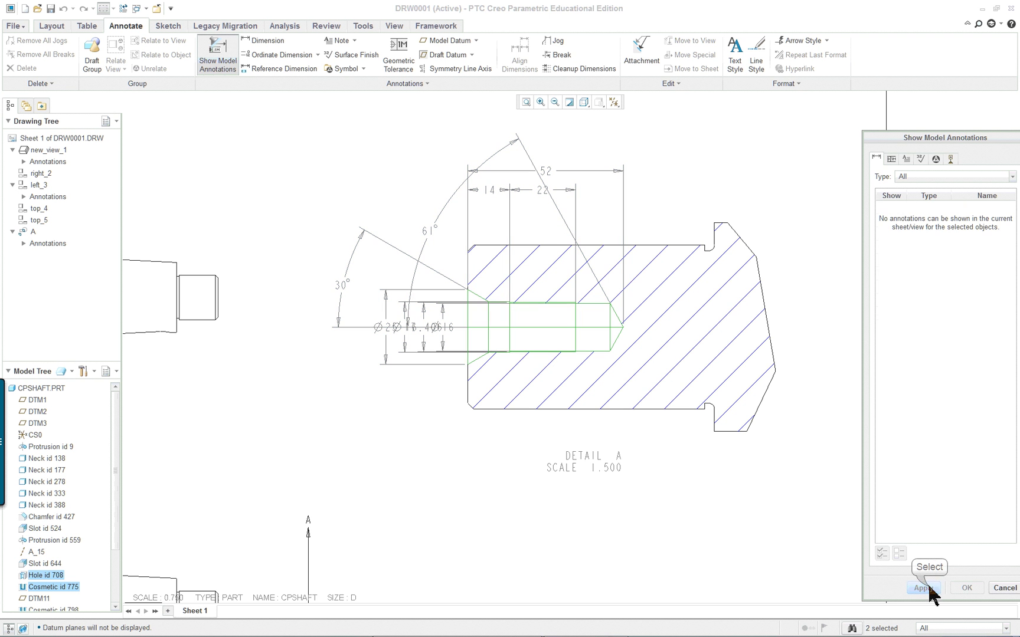
pyautogui.click(1003, 587)
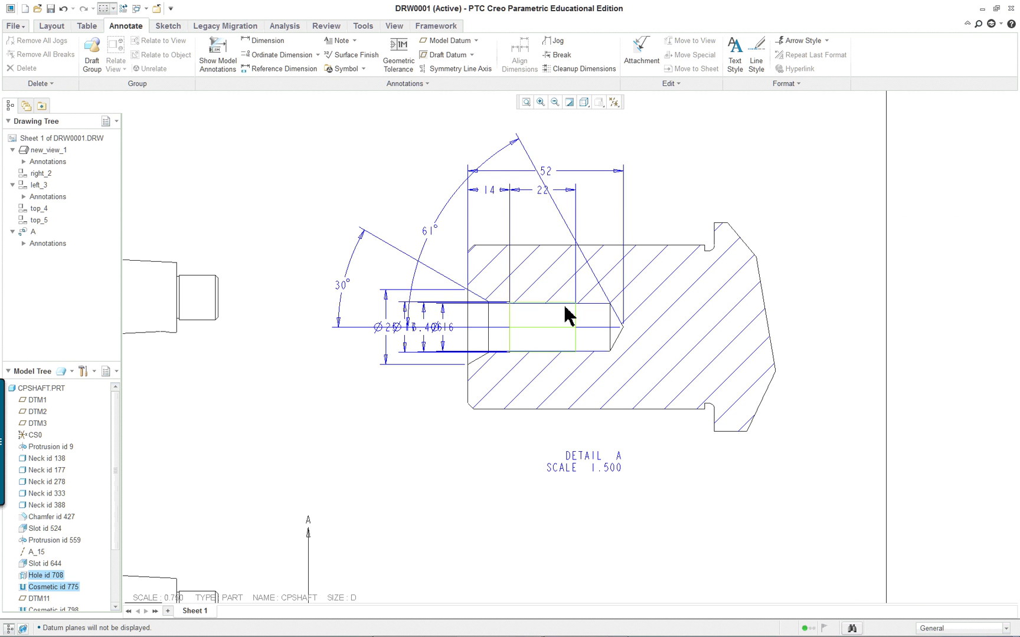
# Examine the angle, depth and diameter dimensions of the hole in detail A and the overall sheet layout
pyautogui.scroll(2, 510, 303)
pyautogui.click(676, 444)
pyautogui.click(332, 472)
pyautogui.scroll(-2, 467, 444)
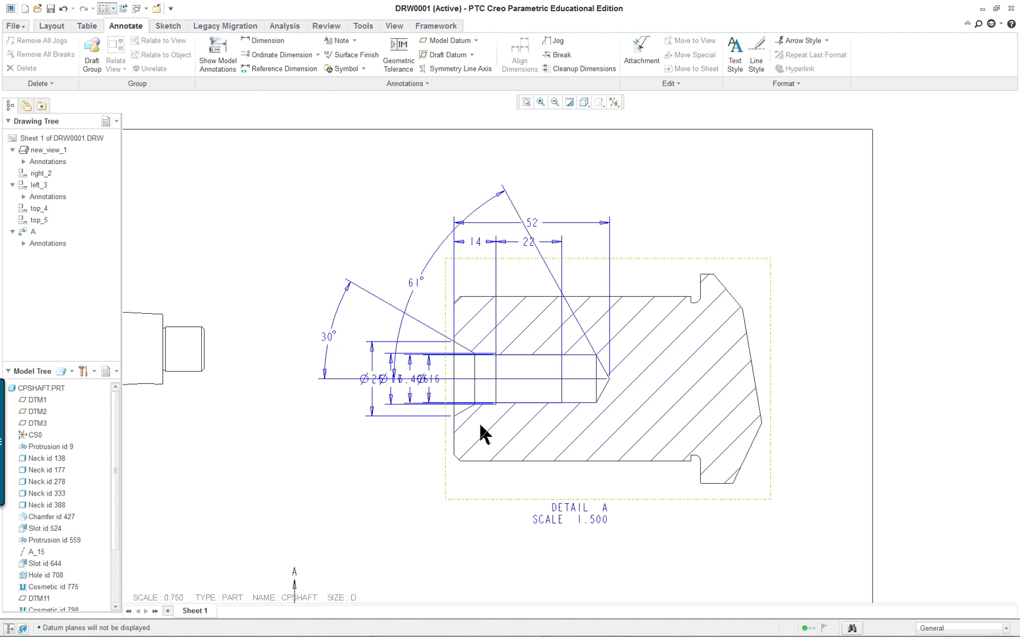
pyautogui.scroll(1, 649, 375)
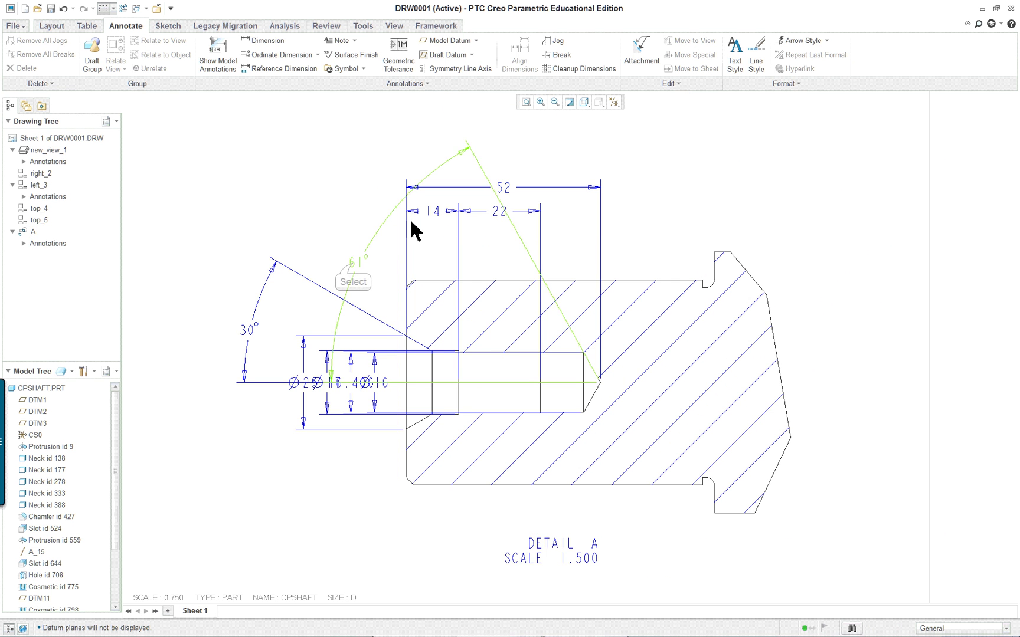
pyautogui.click(353, 264)
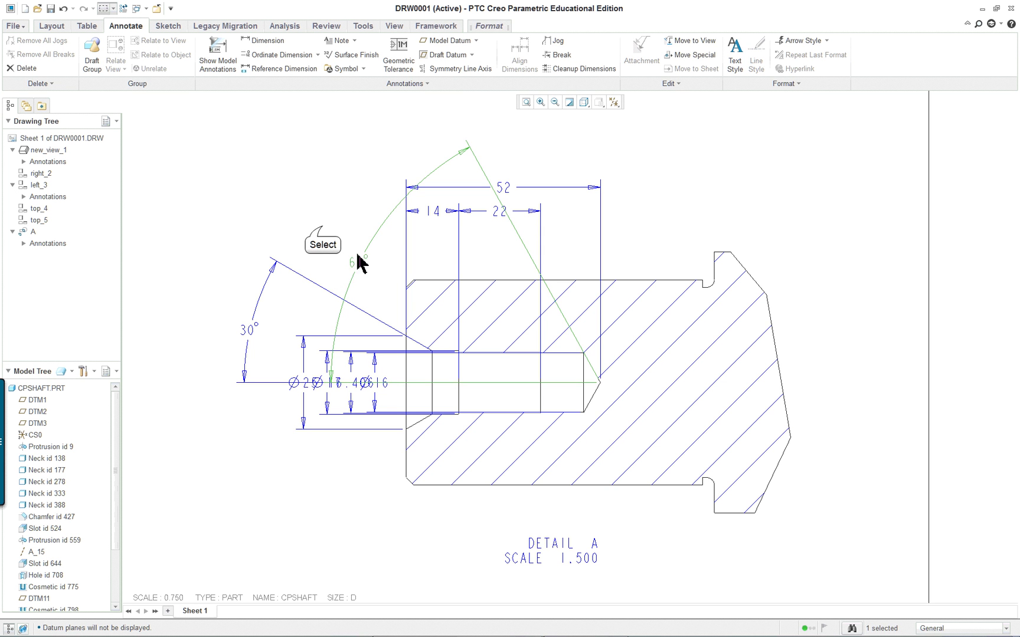
pyautogui.click(330, 250)
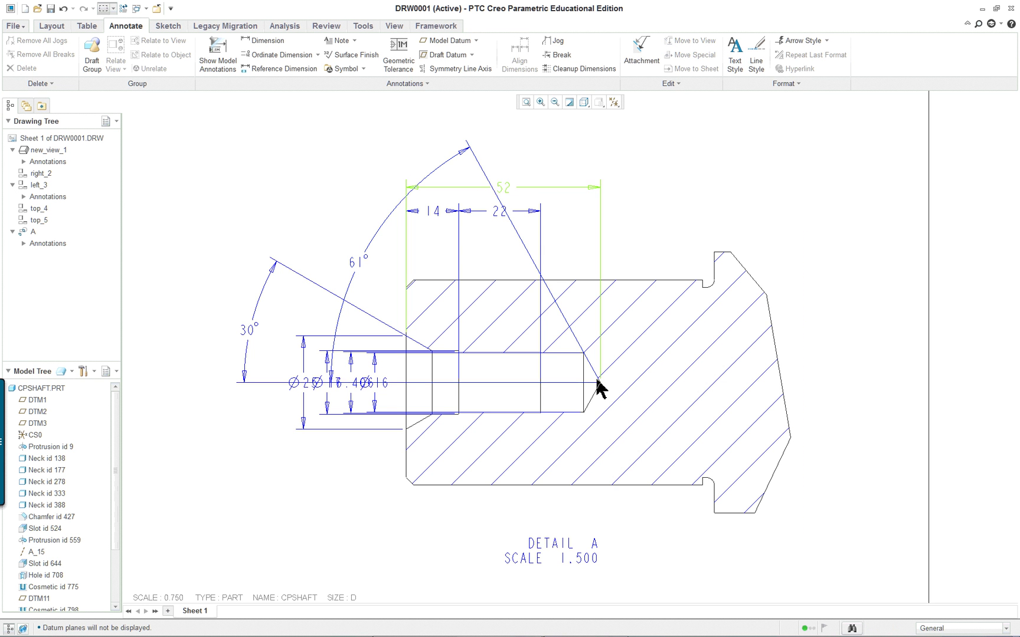
pyautogui.scroll(1, 573, 431)
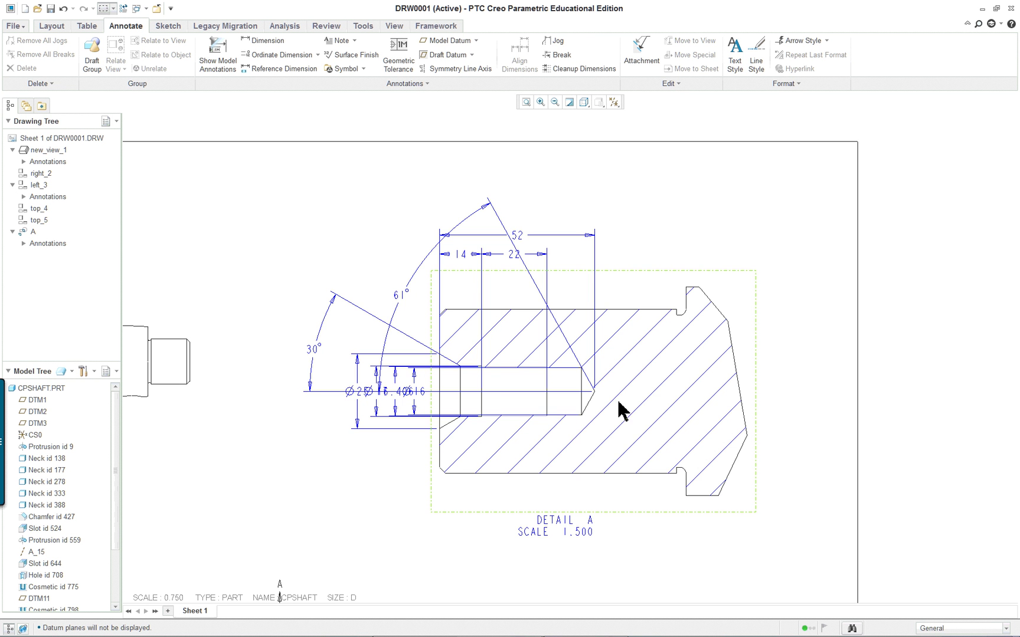
pyautogui.scroll(-1, 660, 417)
pyautogui.scroll(-1, 566, 407)
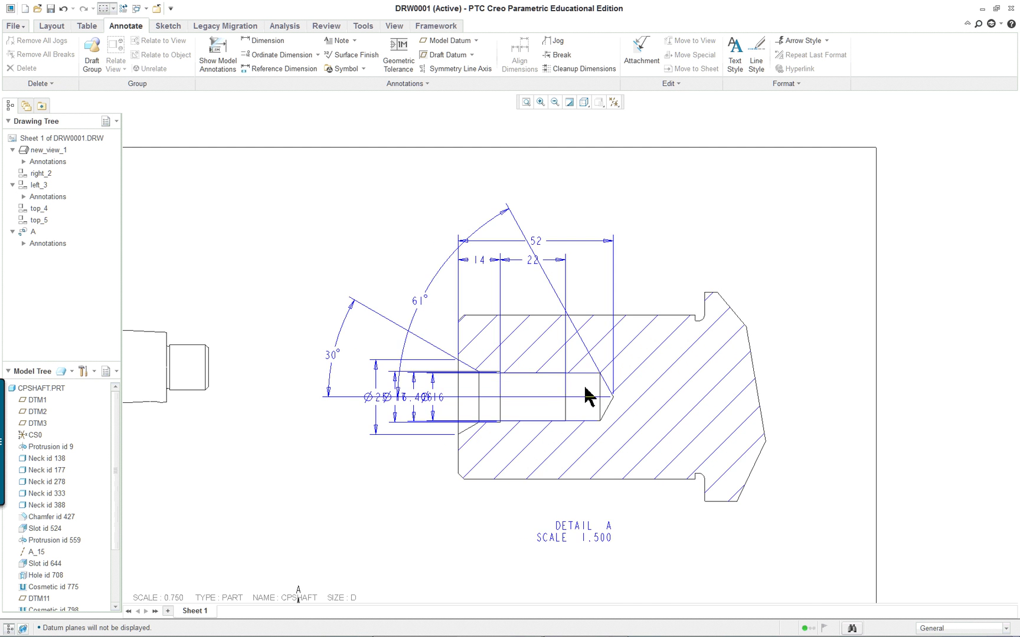
pyautogui.scroll(-1, 448, 390)
pyautogui.scroll(-1, 445, 383)
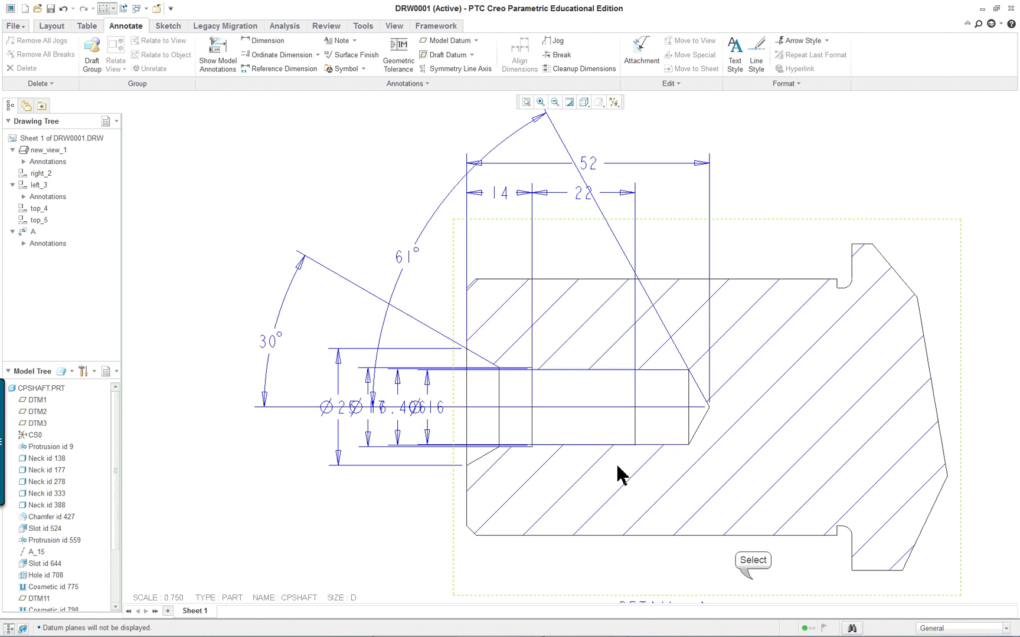
pyautogui.click(750, 584)
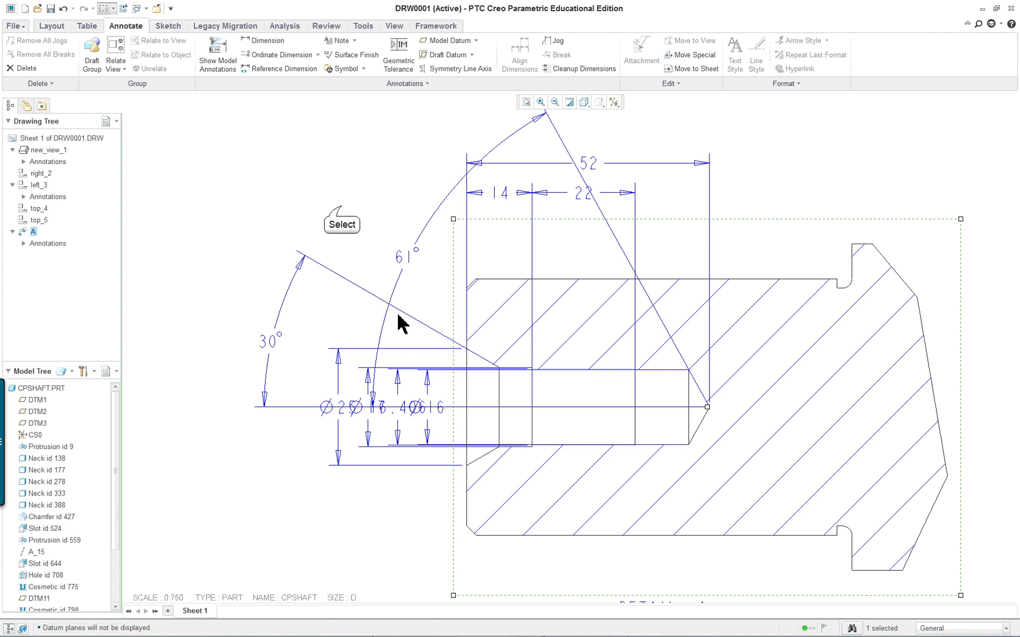
pyautogui.click(343, 208)
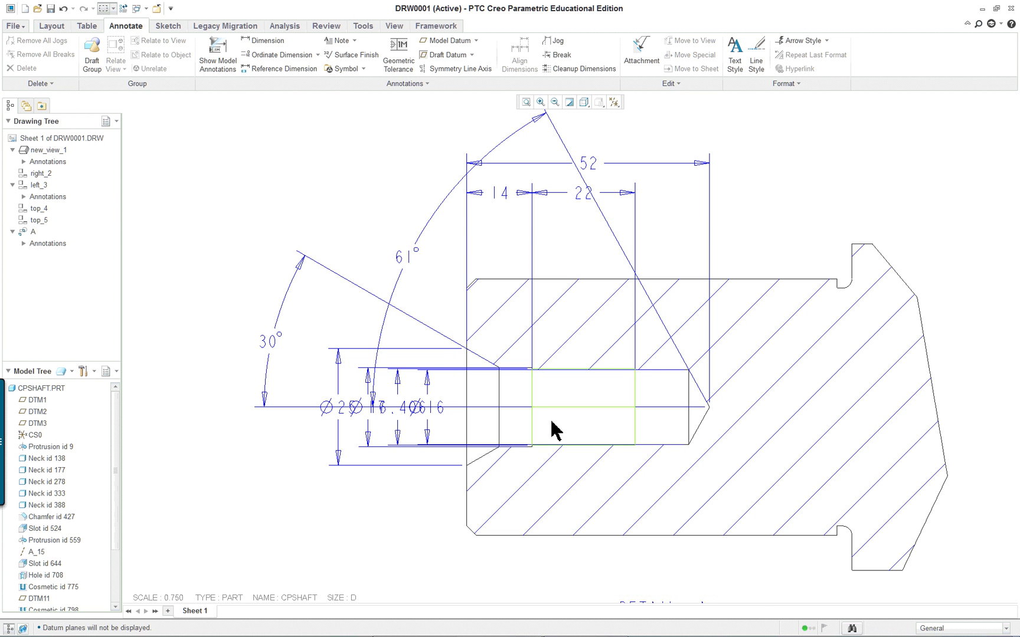
pyautogui.scroll(3, 589, 406)
pyautogui.scroll(-3, 590, 405)
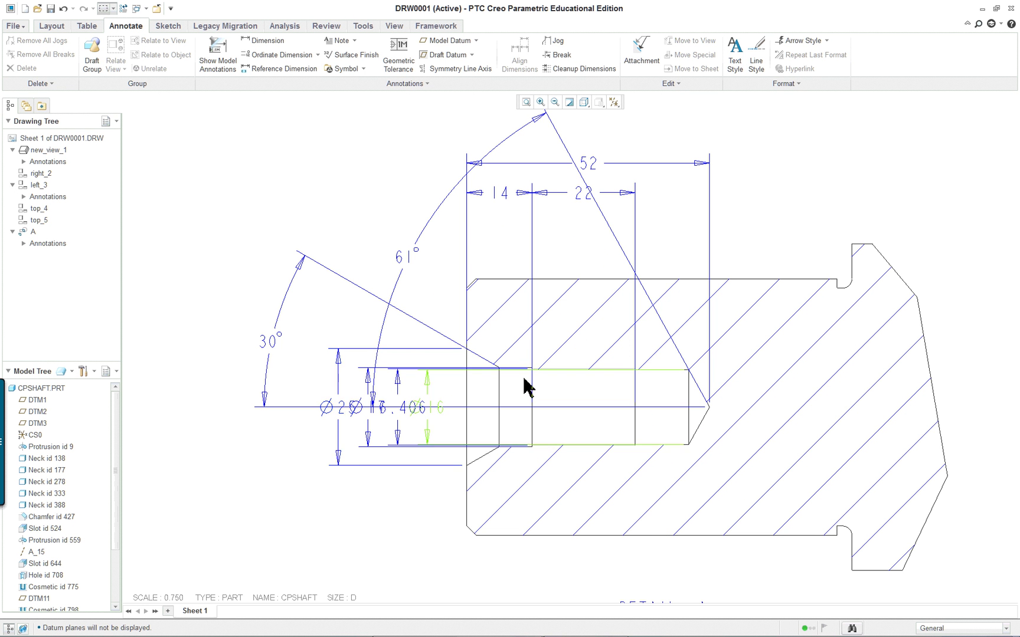
pyautogui.scroll(6, 471, 439)
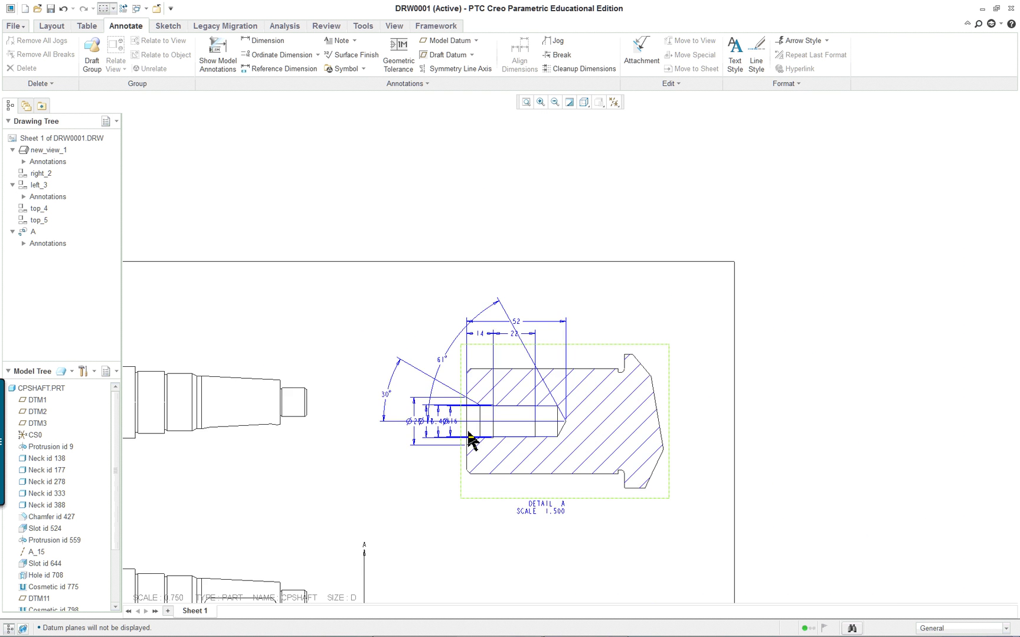
pyautogui.scroll(3, 330, 485)
pyautogui.scroll(-4, 333, 580)
pyautogui.scroll(3, 303, 512)
pyautogui.scroll(-3, 293, 564)
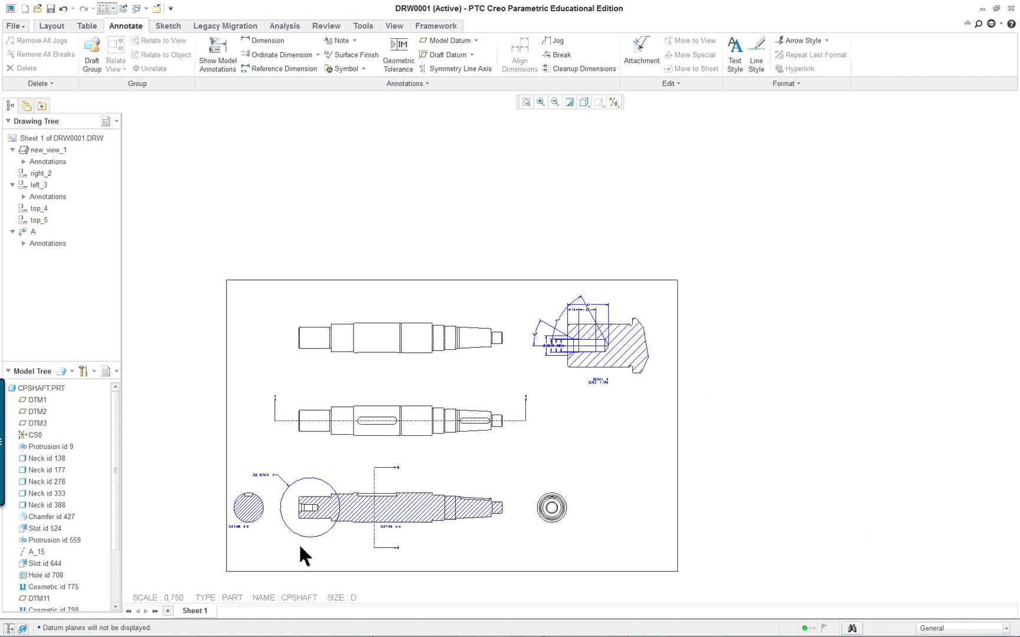
pyautogui.scroll(-2, 300, 546)
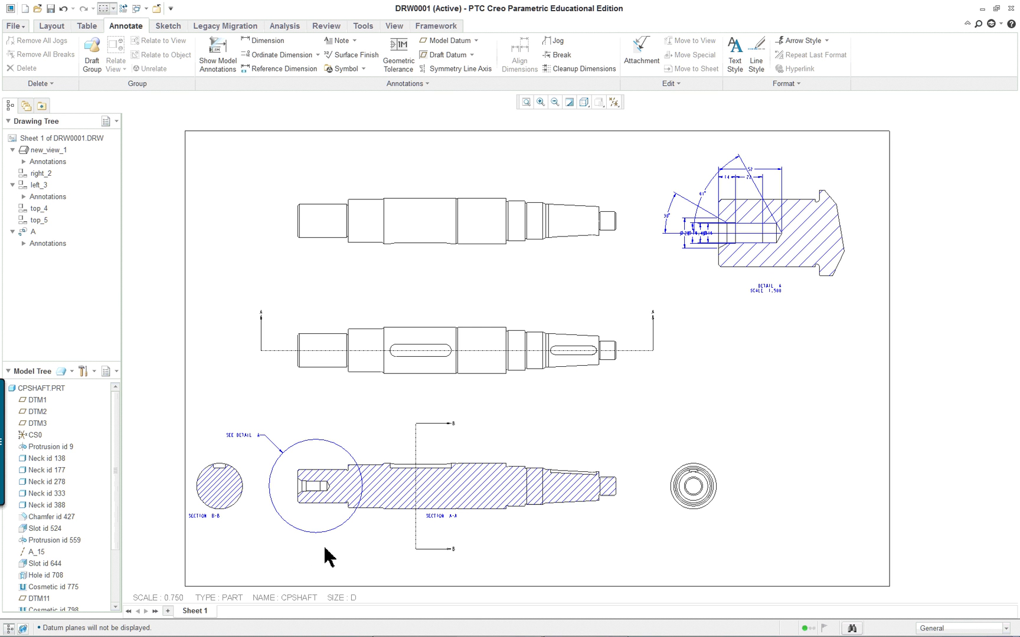
pyautogui.rightClick(718, 373)
pyautogui.rightClick(738, 354)
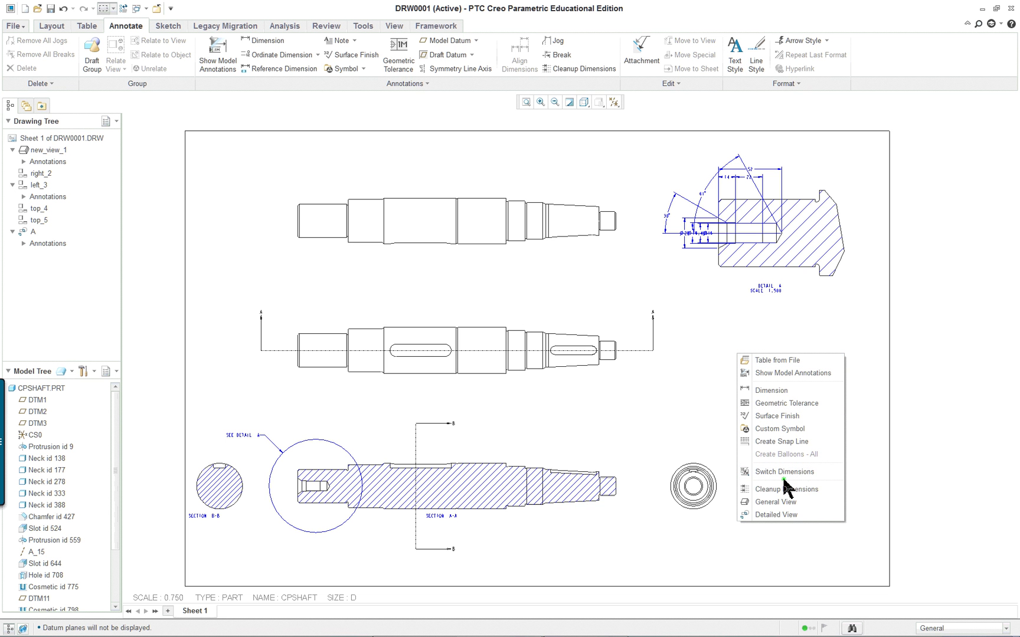
pyautogui.click(884, 501)
pyautogui.rightClick(798, 426)
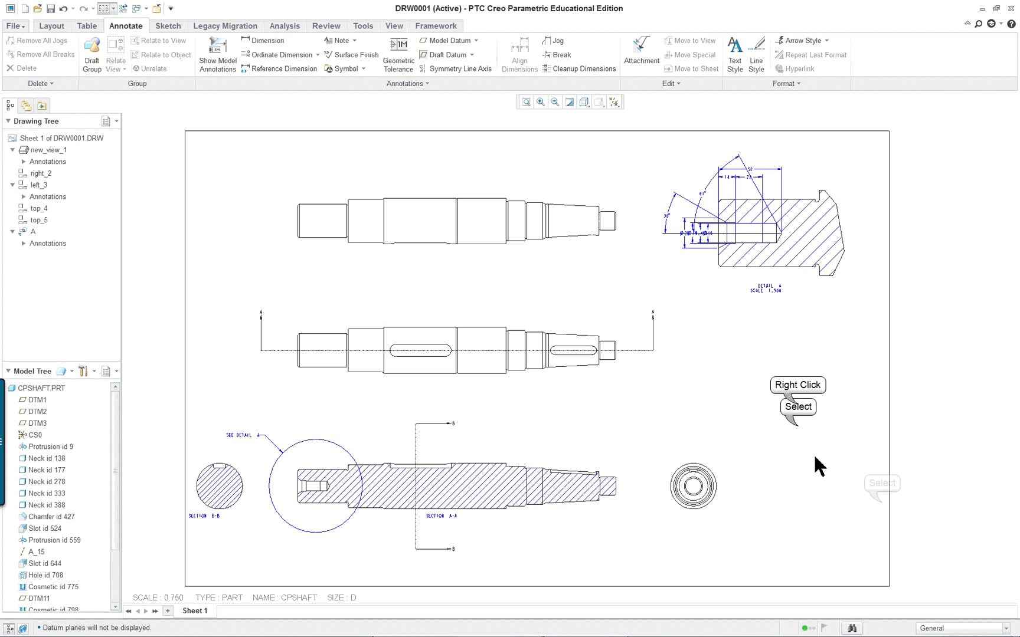
# Try the system format e.frm as the format for Sheet 1 in the sheet setup
pyautogui.click(52, 27)
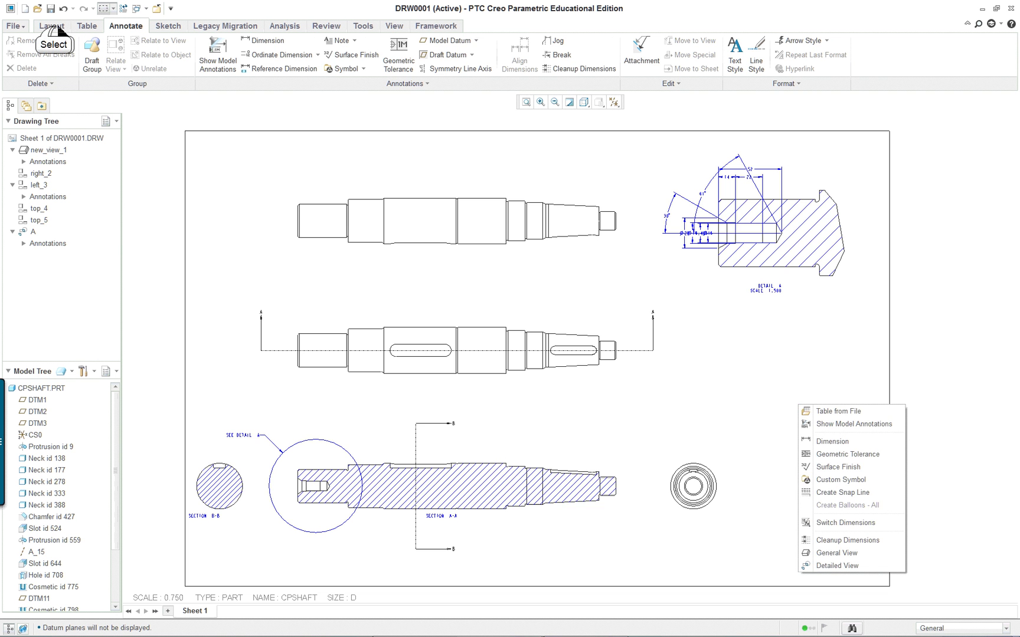
pyautogui.click(52, 27)
pyautogui.rightClick(741, 297)
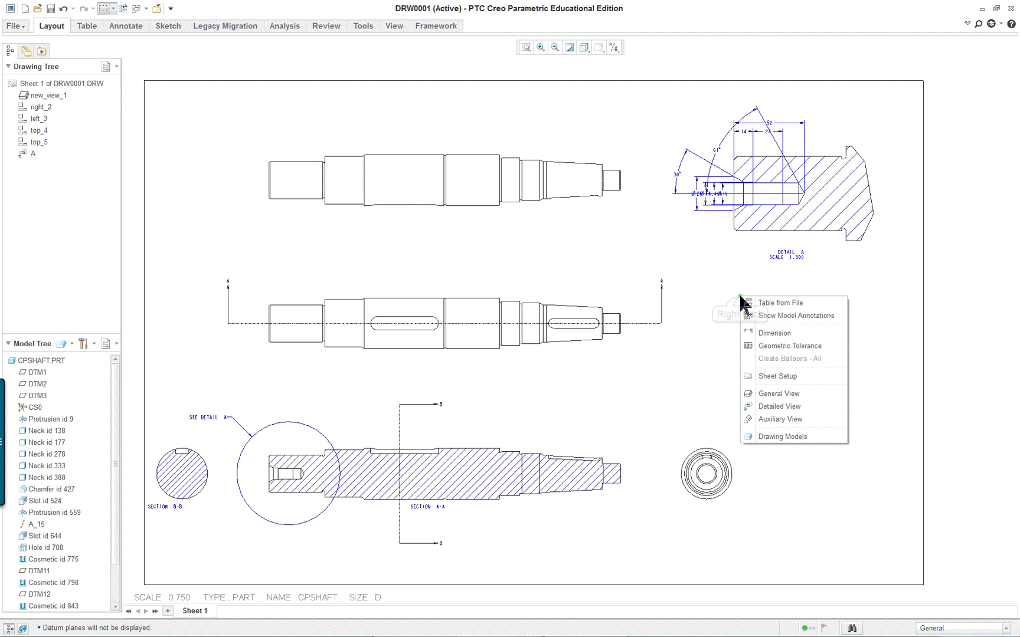
pyautogui.click(768, 381)
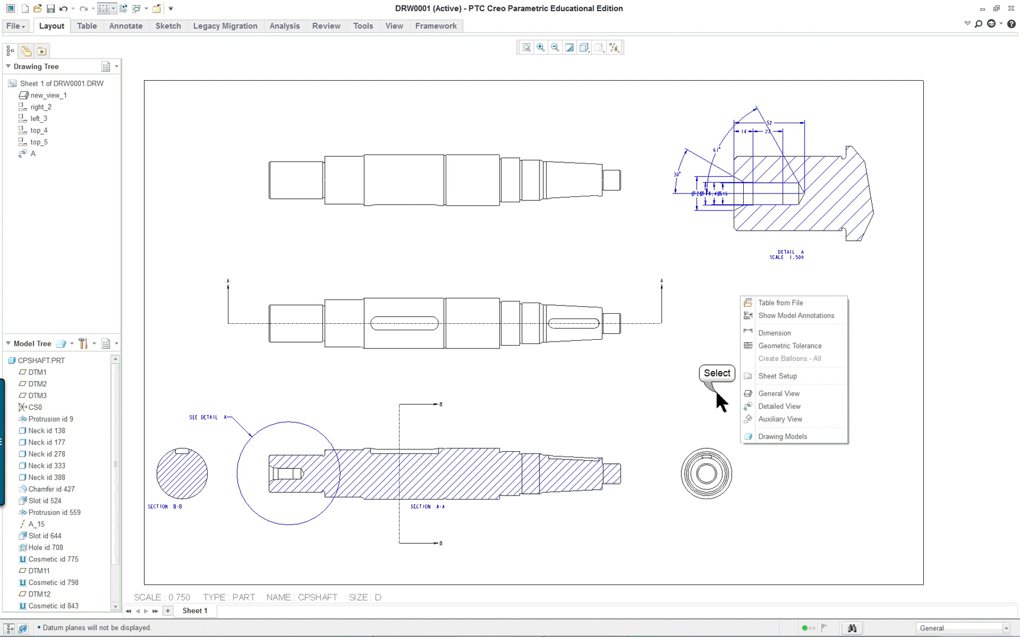
pyautogui.doubleClick(362, 598)
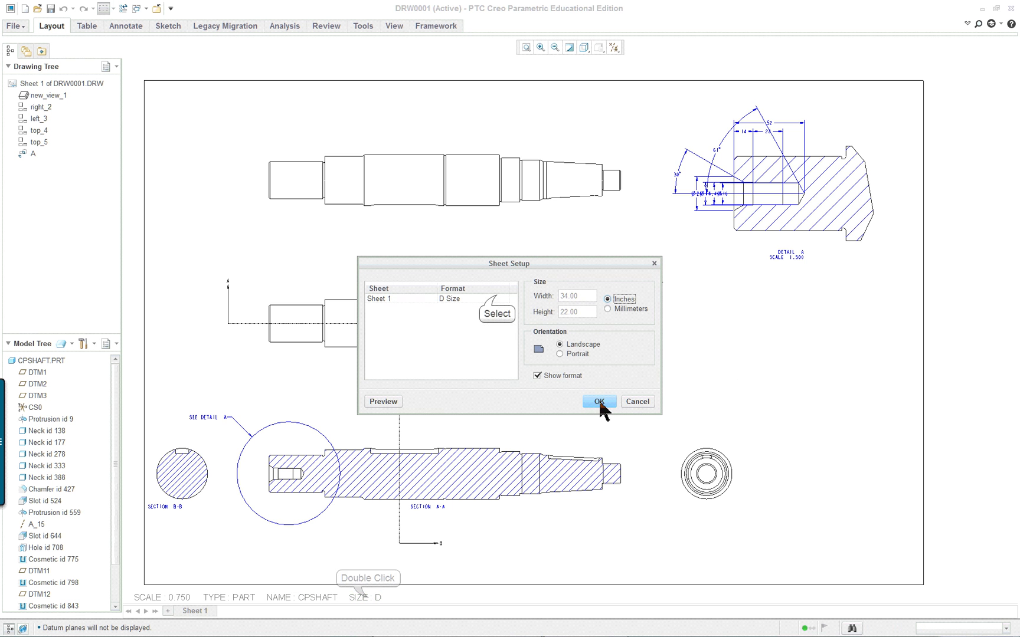
pyautogui.click(501, 300)
pyautogui.click(508, 299)
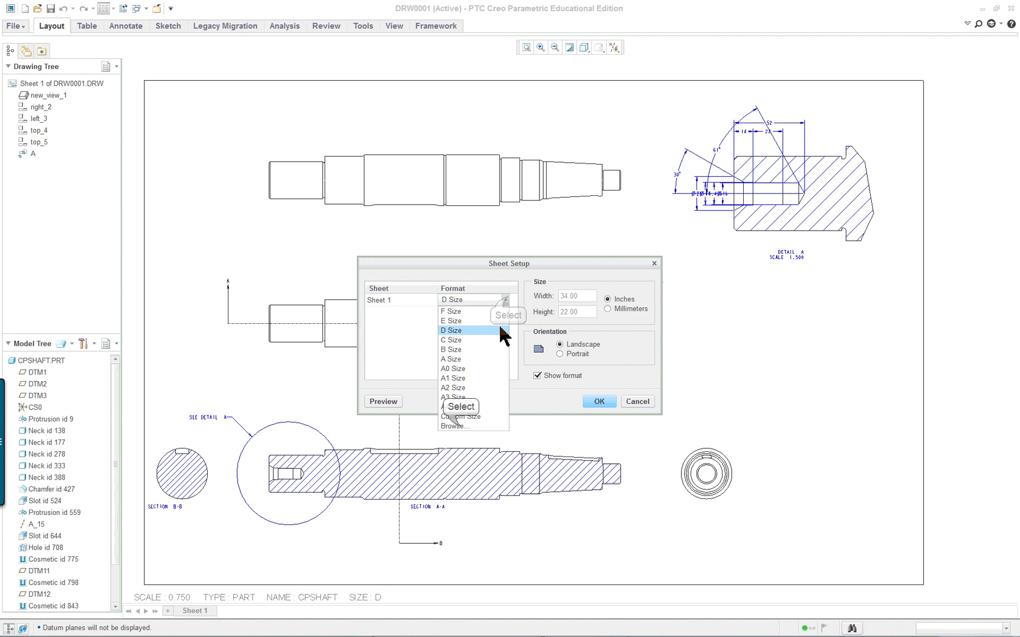
pyautogui.click(458, 423)
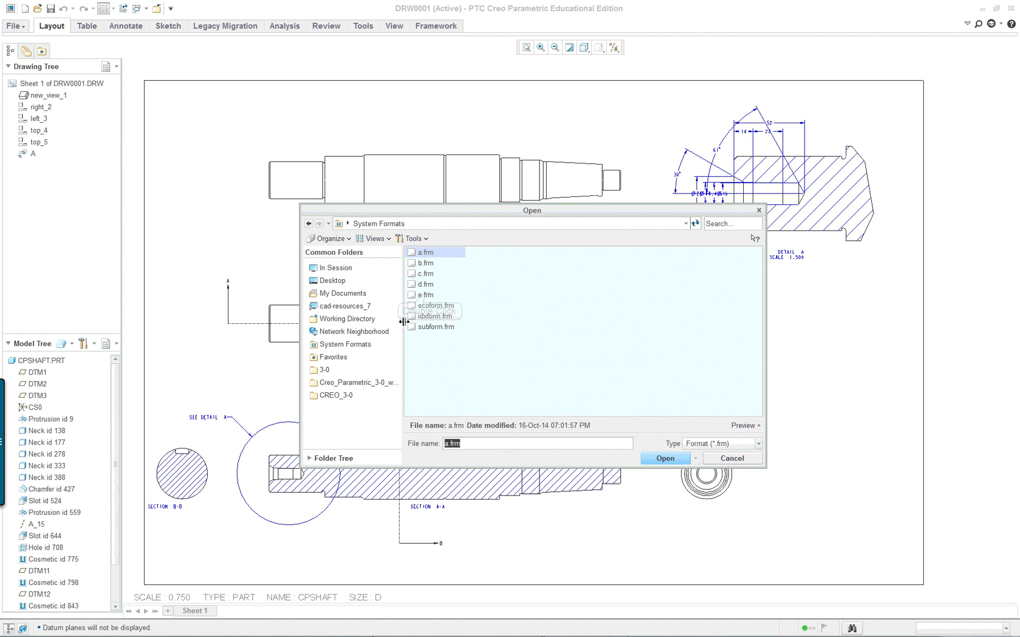
pyautogui.doubleClick(426, 295)
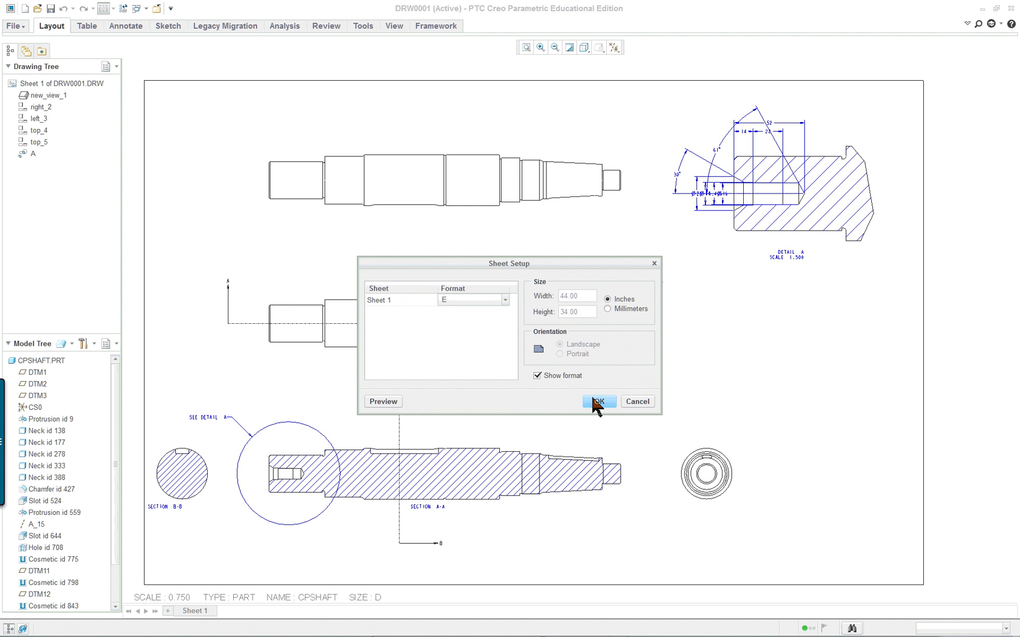
# Return Sheet 1 to the plain D Size format and apply the sheet setup
pyautogui.click(506, 301)
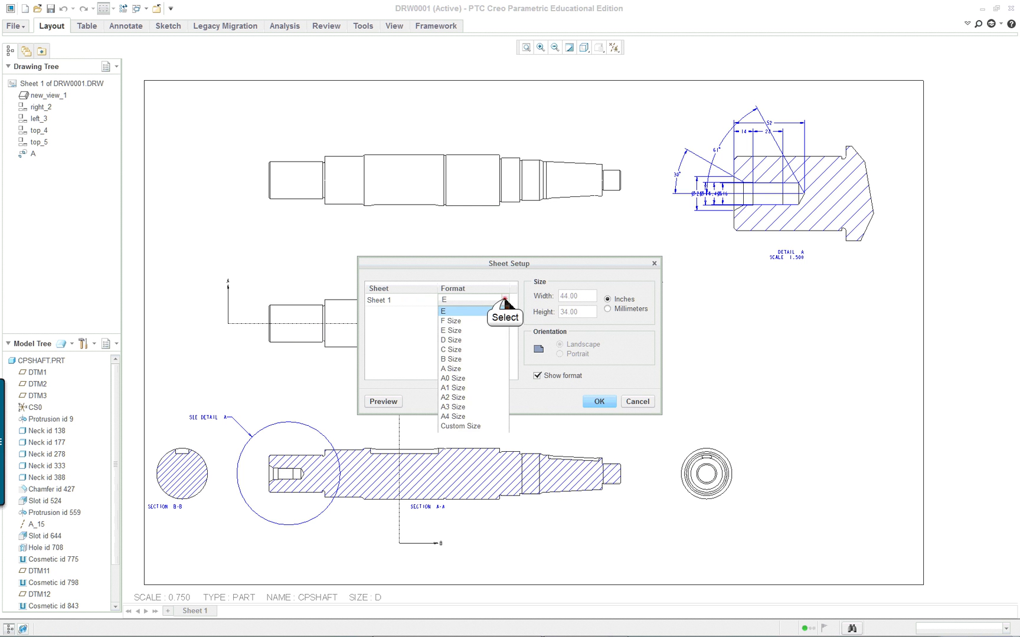
pyautogui.click(461, 341)
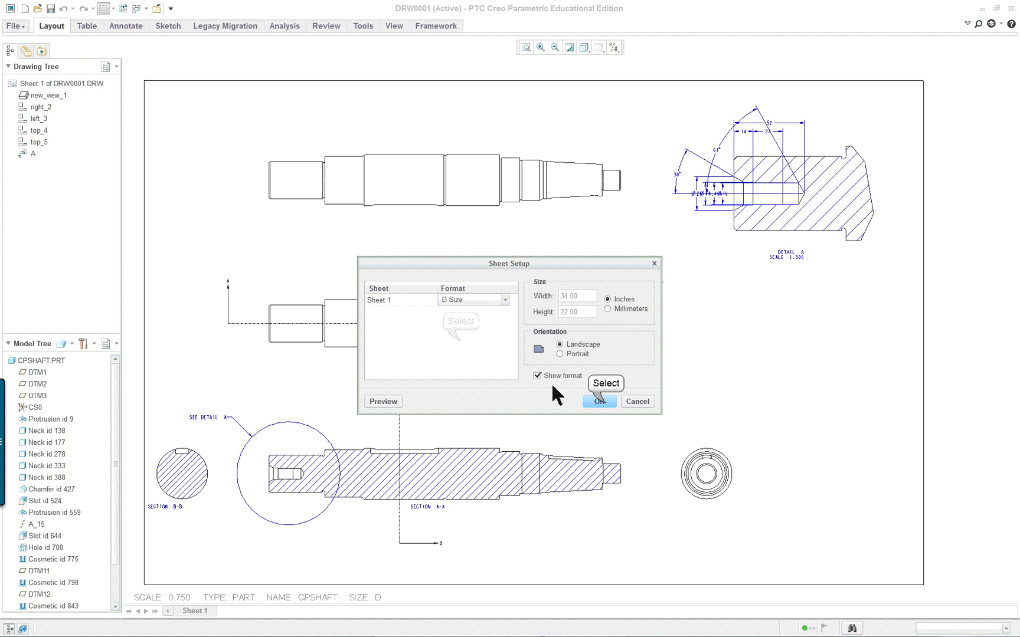
pyautogui.click(599, 402)
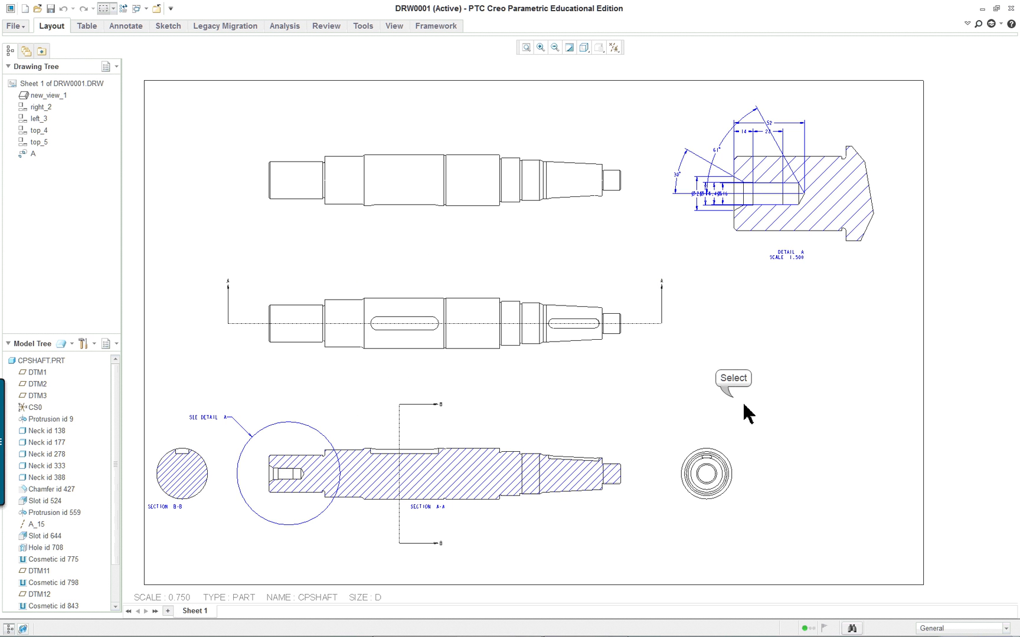
# Apply the system format d.frm to Sheet 1 through the sheet setup
pyautogui.scroll(1, 731, 394)
pyautogui.moveTo(734, 399)
pyautogui.mouseDown(button='right')
pyautogui.moveTo(733, 353)
pyautogui.moveTo(732, 369)
pyautogui.mouseUp(button='right')
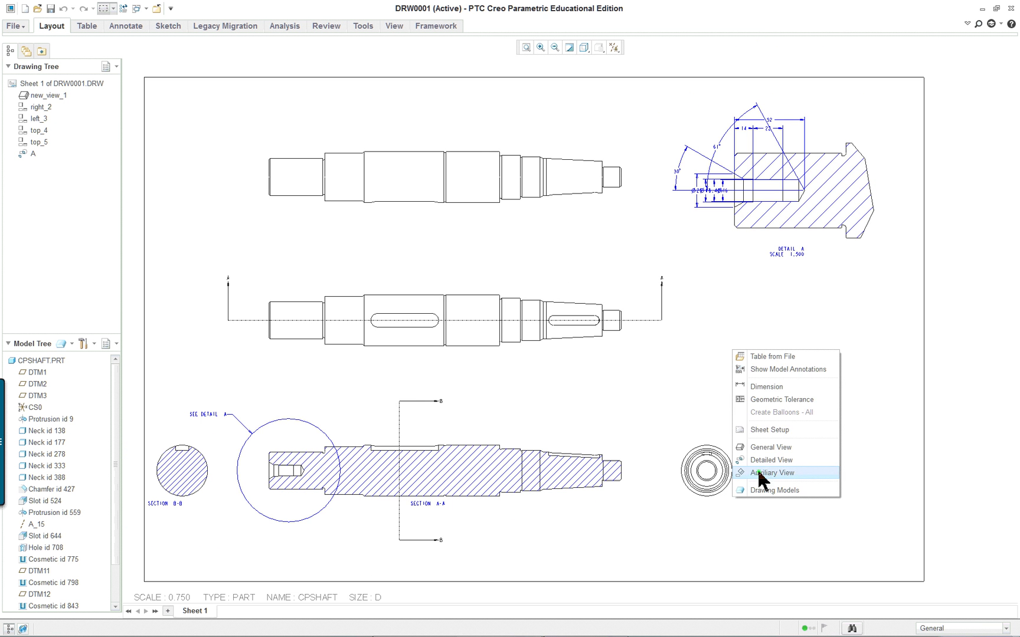
pyautogui.click(767, 429)
pyautogui.click(494, 299)
pyautogui.click(496, 300)
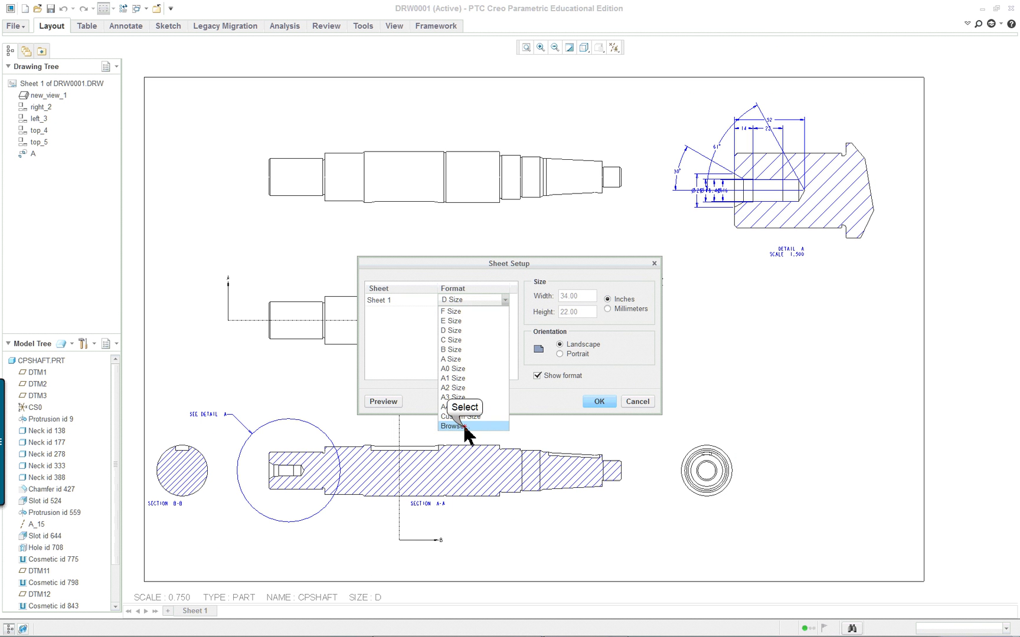
pyautogui.doubleClick(424, 285)
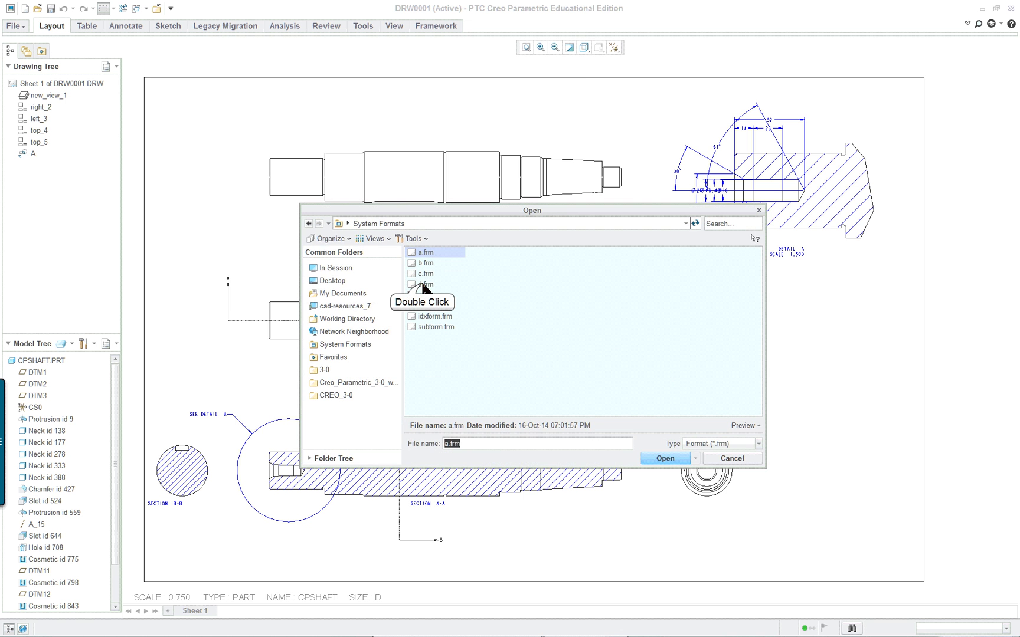
pyautogui.click(601, 406)
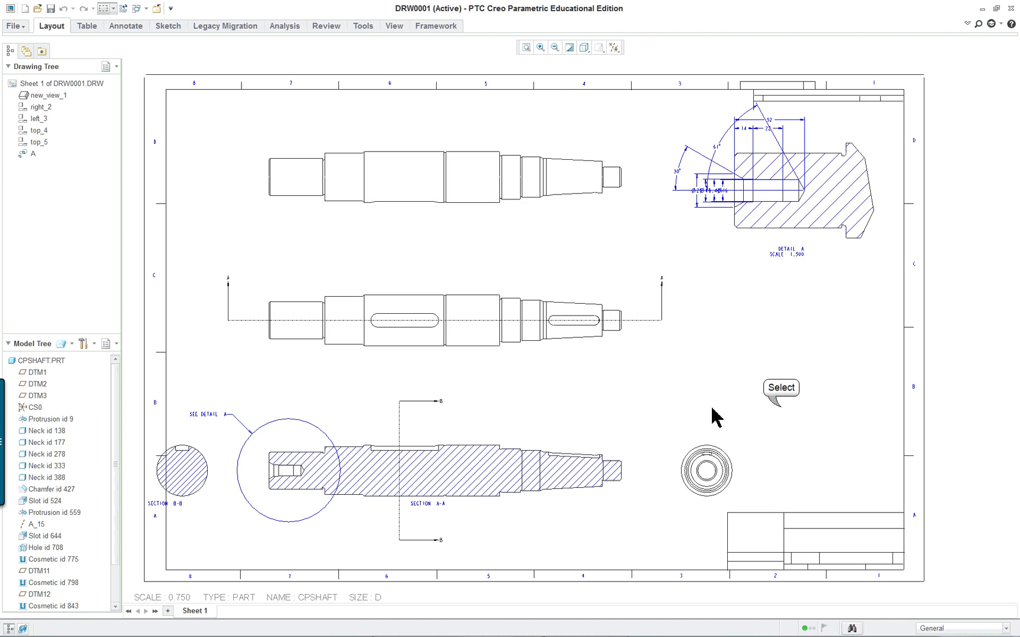
# Compare the formatted sheet's layout with the coupling shaft reference drawings in Figures 22.4 to 22.6 of the lesson PDF in Adobe Acrobat
pyautogui.scroll(-1, 779, 409)
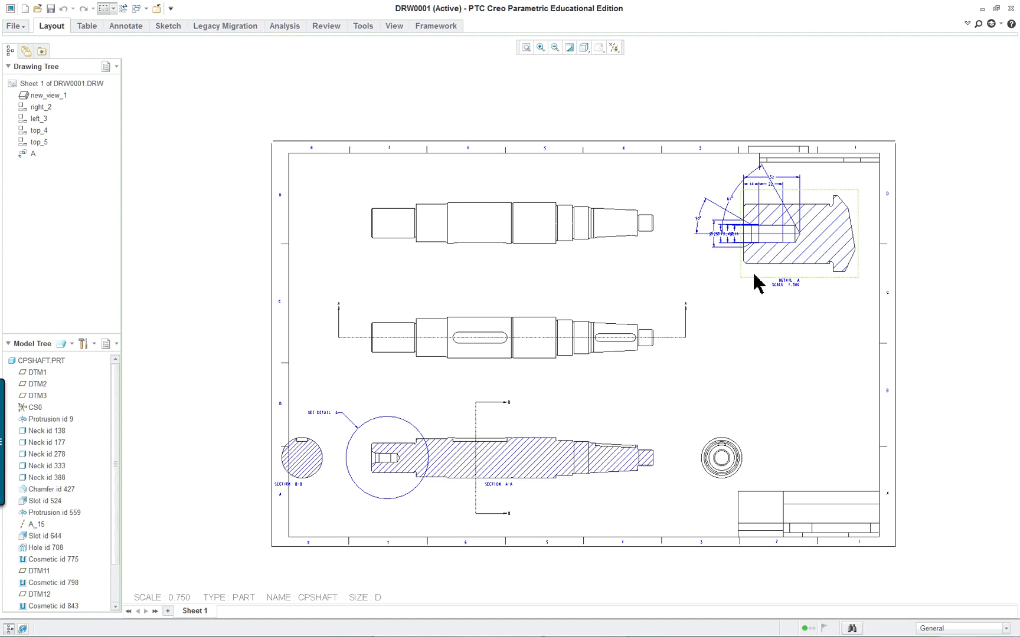
pyautogui.scroll(2, 529, 528)
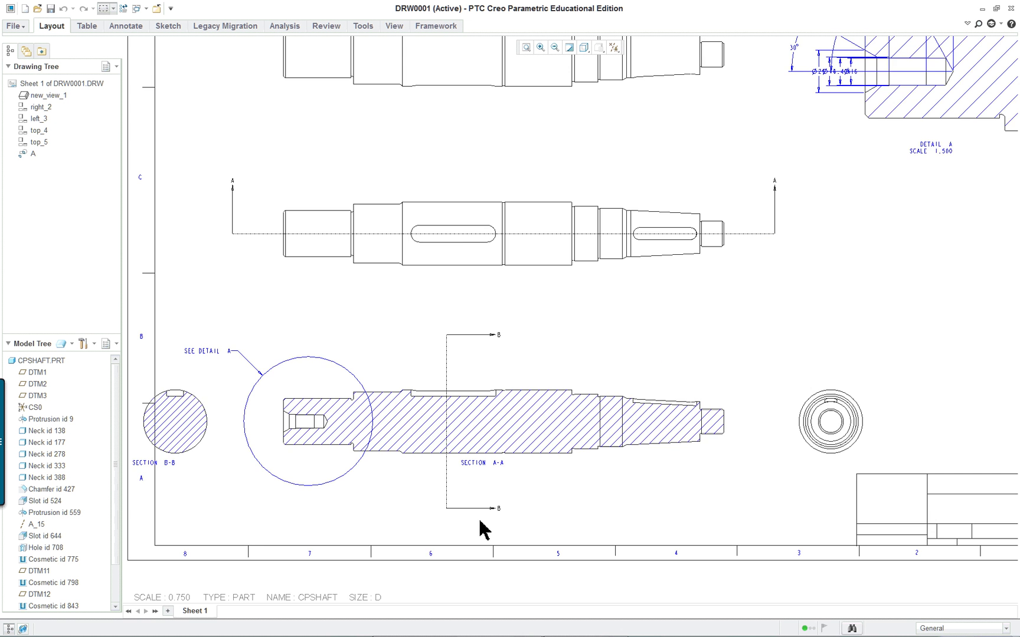
pyautogui.scroll(-3, 486, 517)
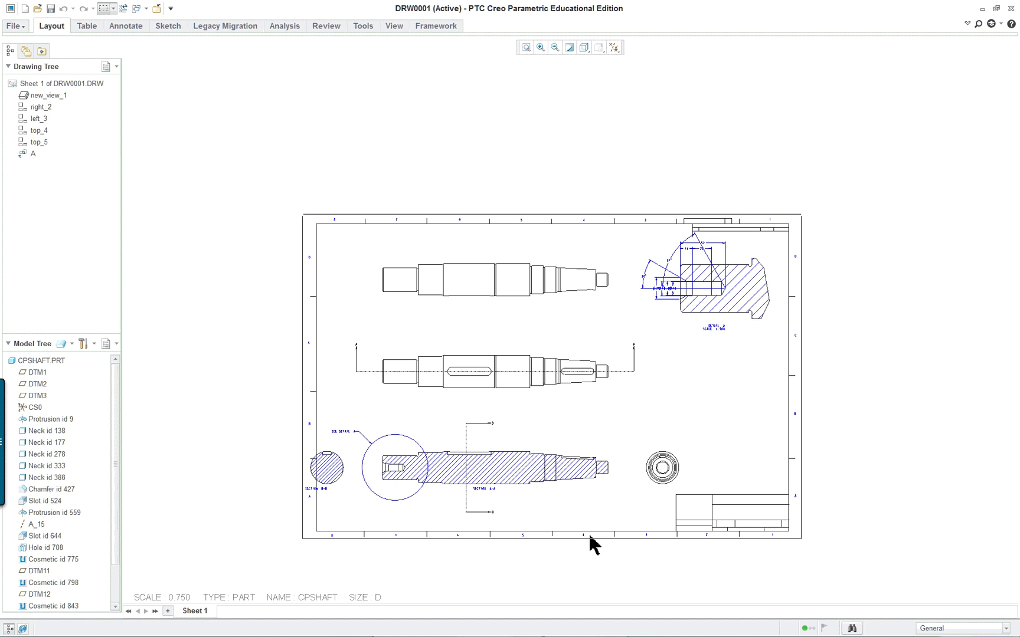
pyautogui.scroll(1, 590, 567)
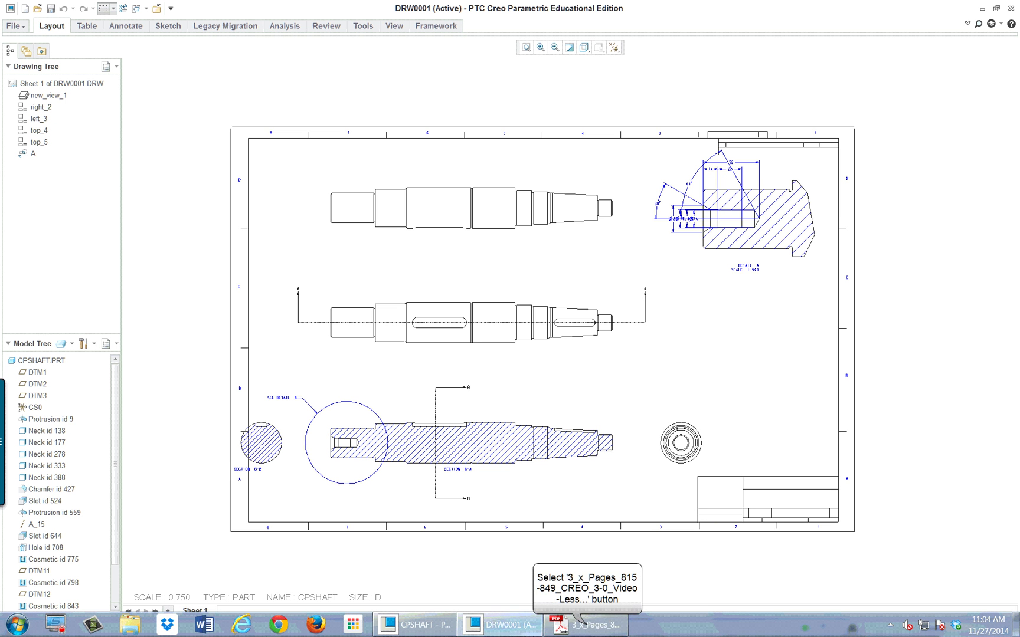
pyautogui.click(587, 623)
pyautogui.scroll(10, 570, 514)
pyautogui.scroll(10, 572, 516)
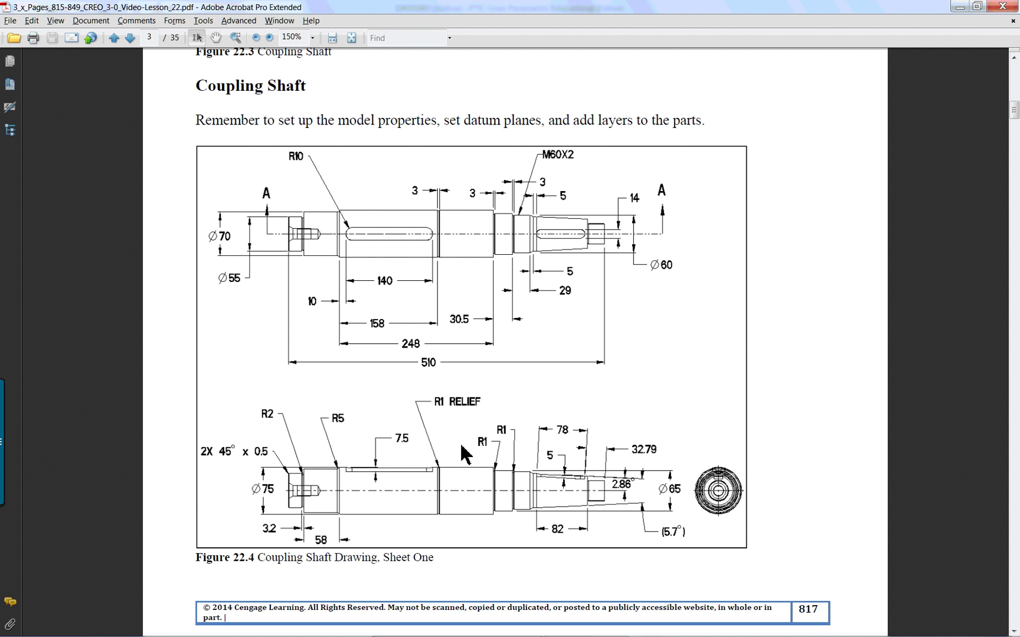
pyautogui.scroll(-10, 463, 454)
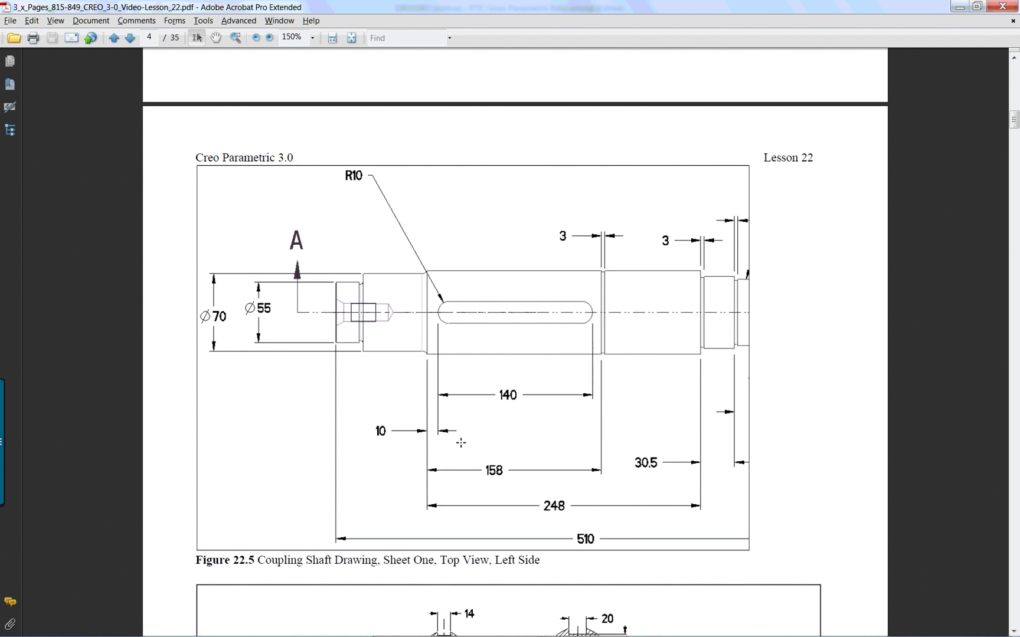
pyautogui.scroll(-10, 461, 442)
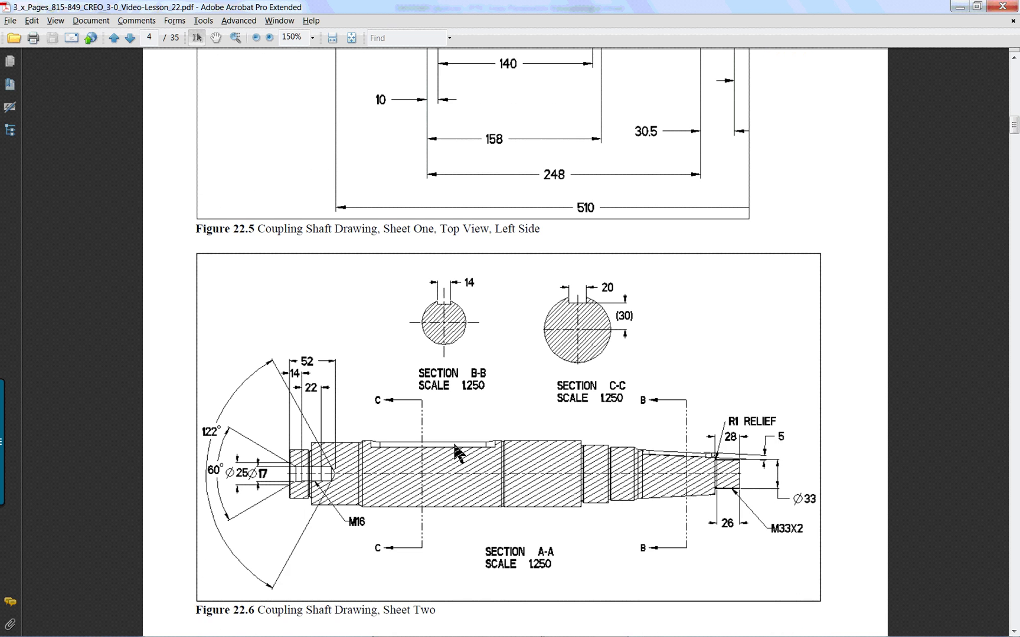
pyautogui.scroll(-1, 458, 453)
pyautogui.scroll(-1, 458, 453)
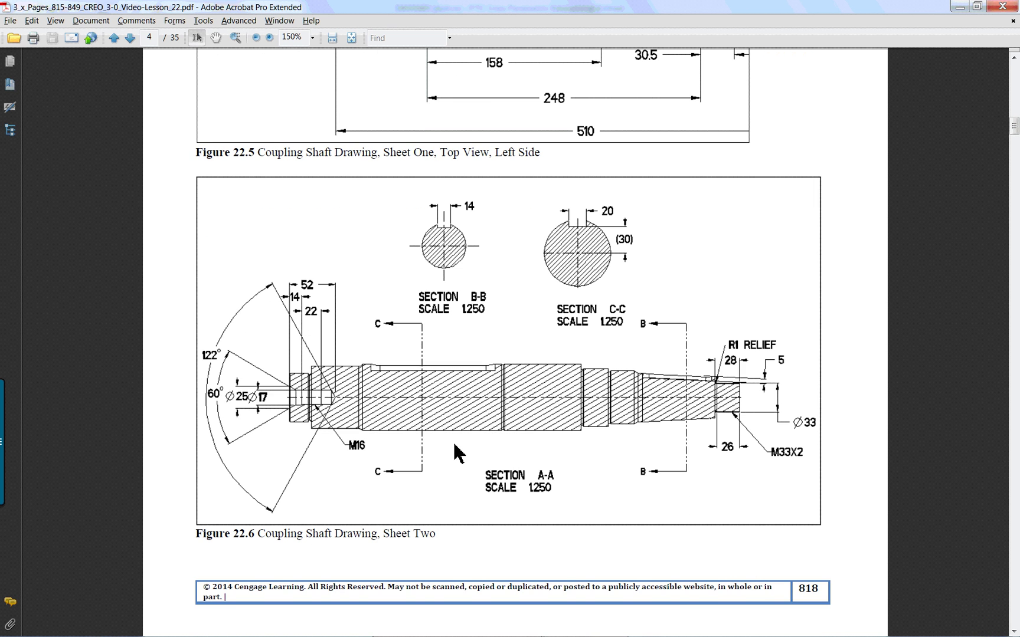